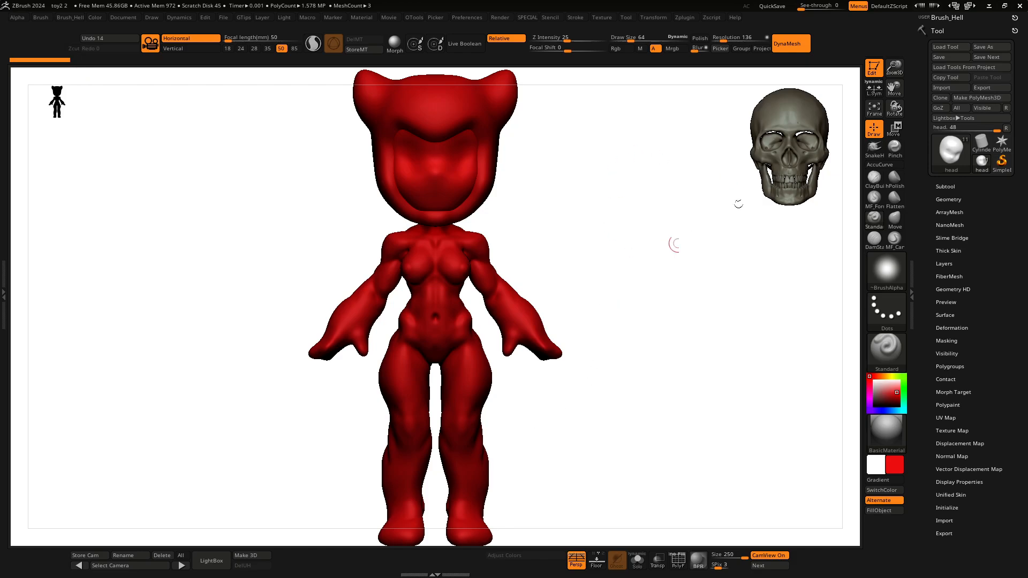
Append a sphere as a new subtool.
left_click_drag(675, 235, 656, 260, "alt")
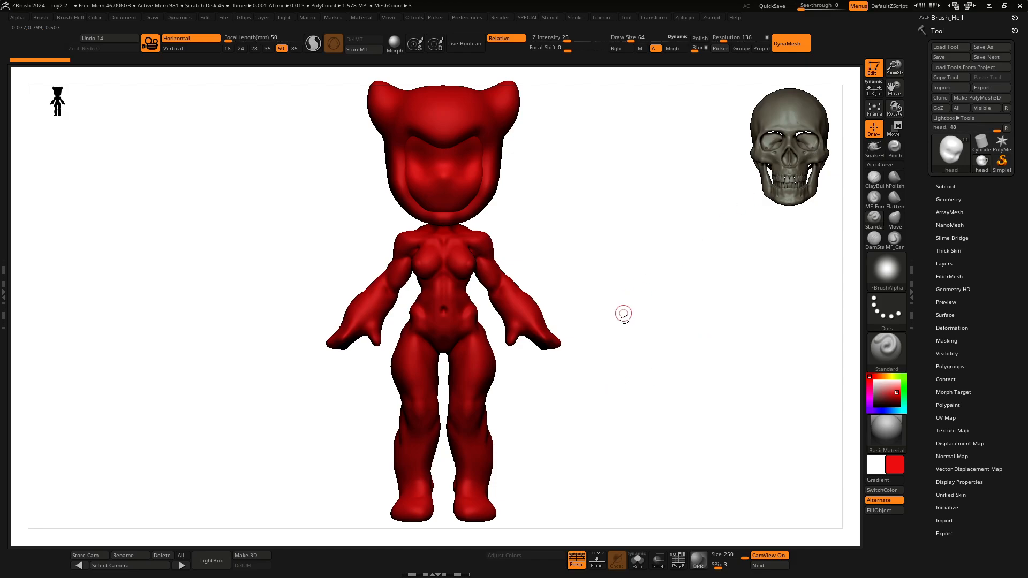
mouse_move(623, 313)
left_mouse_down()
mouse_move(635, 328)
mouse_move(679, 311)
left_mouse_up()
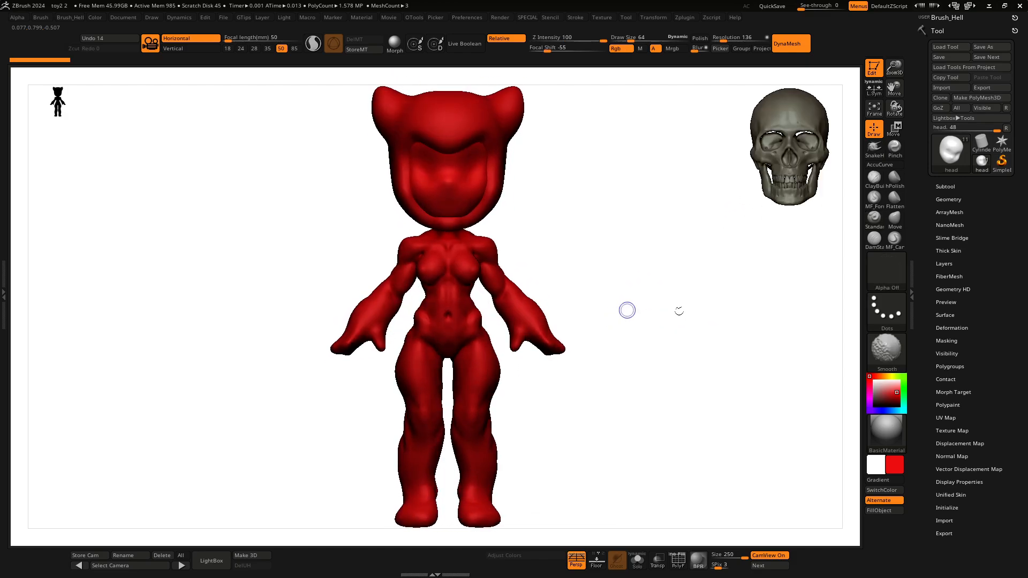
left_click(966, 184)
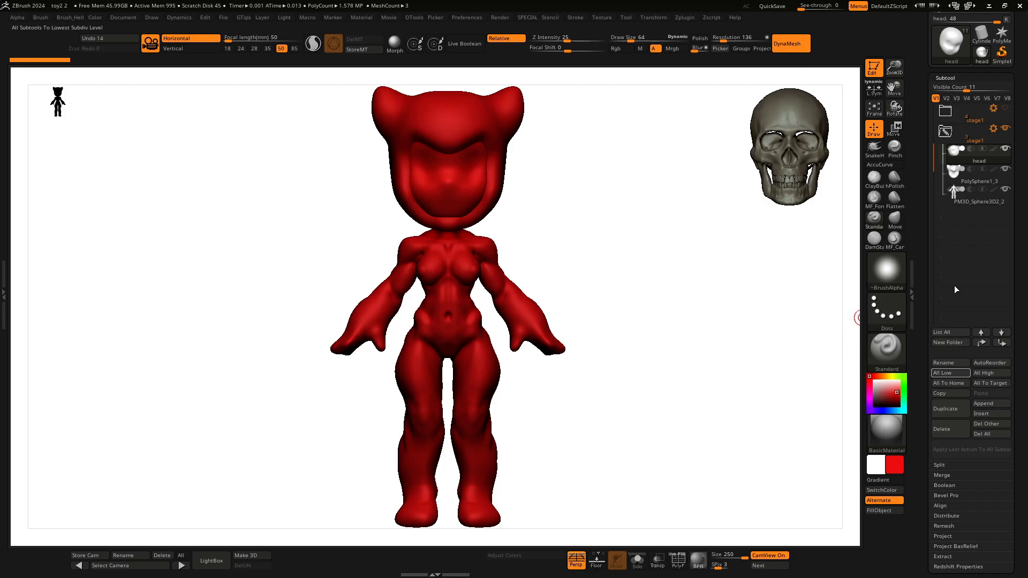
left_click(991, 403)
left_click(695, 389)
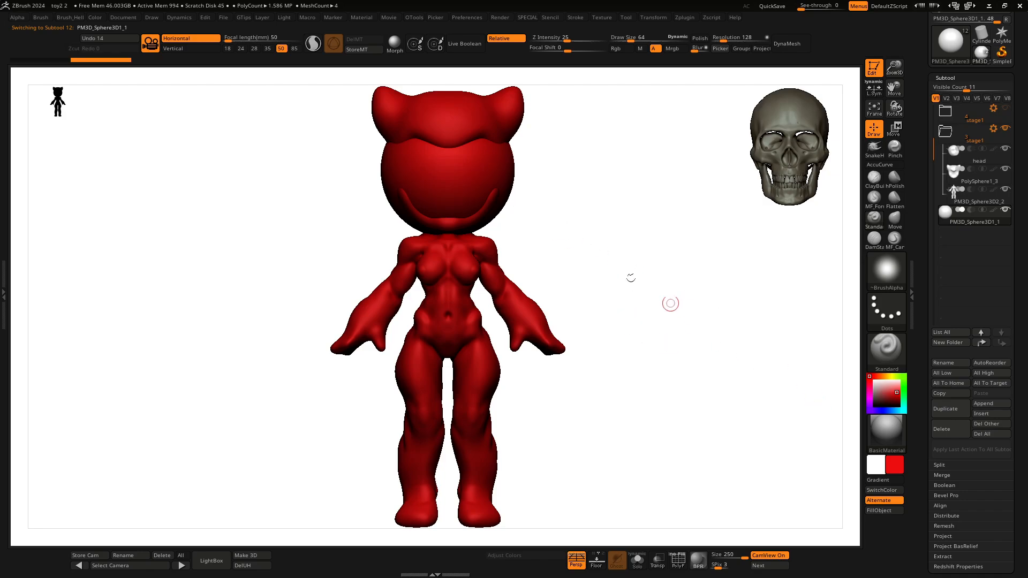
Enable Mrgb and fill the appended sphere with red and the basic material.
key("space")
key("space")
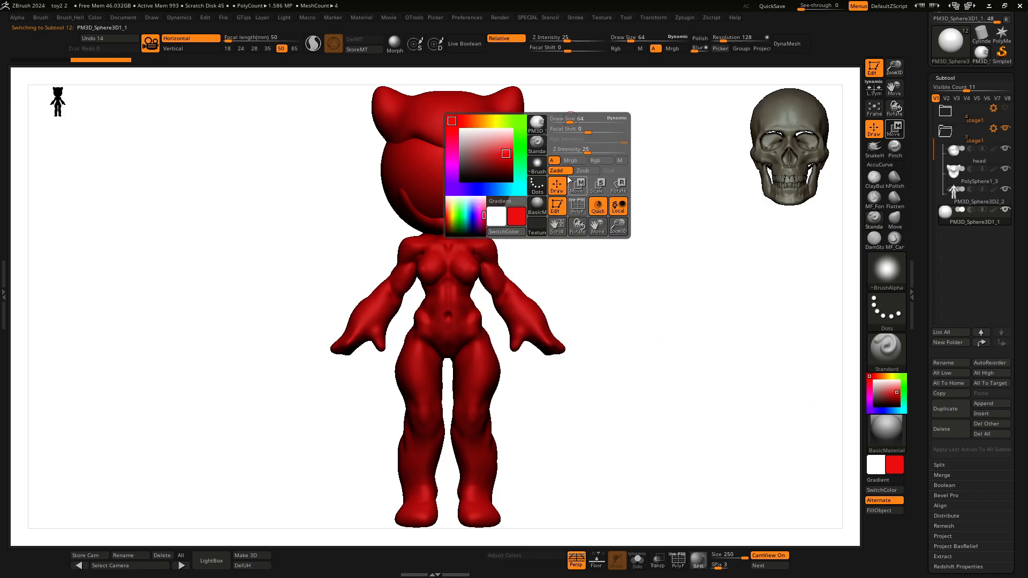
left_click(571, 161)
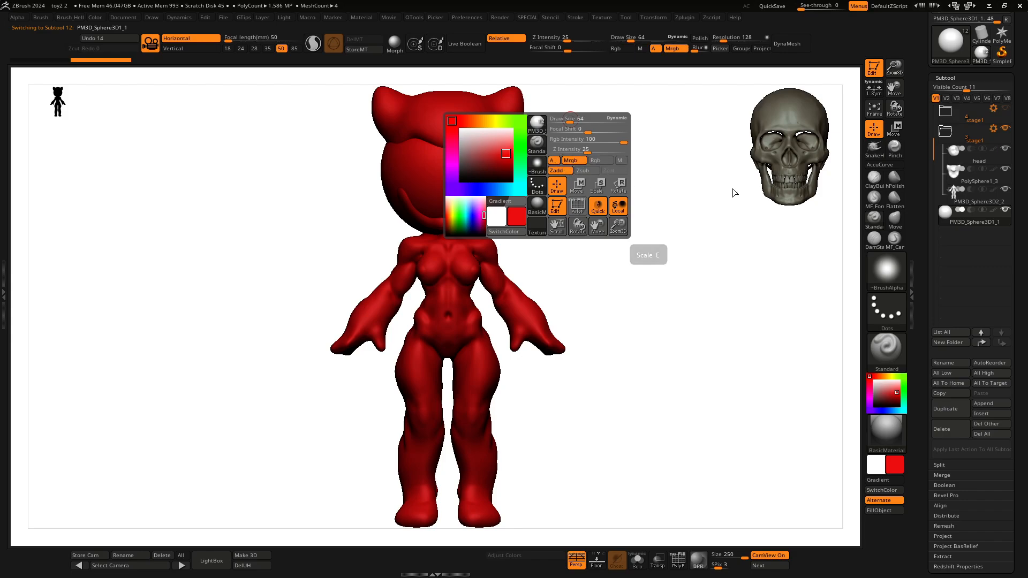
left_click(884, 511)
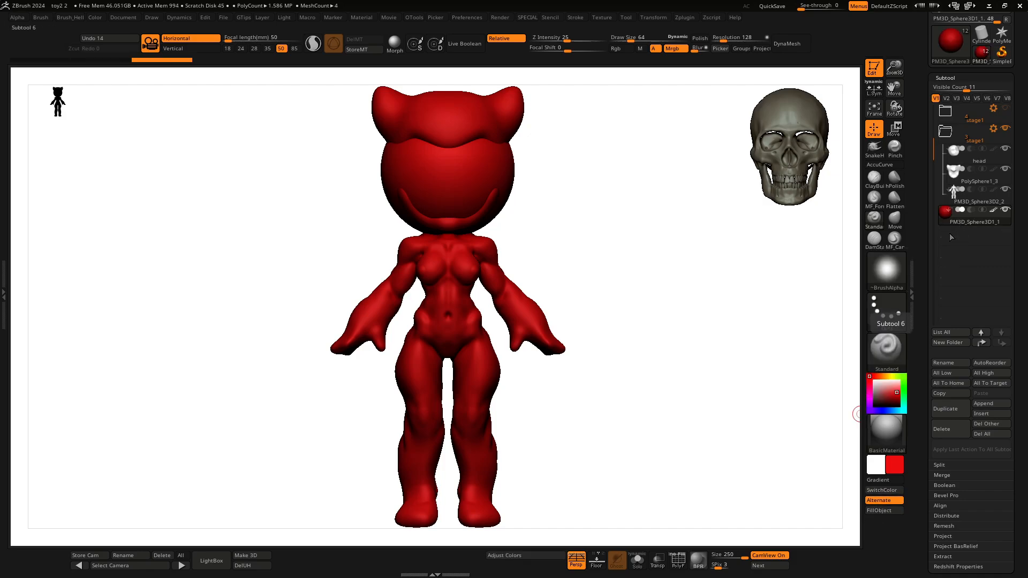
Hide the red sphere subtool, switch the active colour to white and make the head the active subtool.
mouse_move(981, 210)
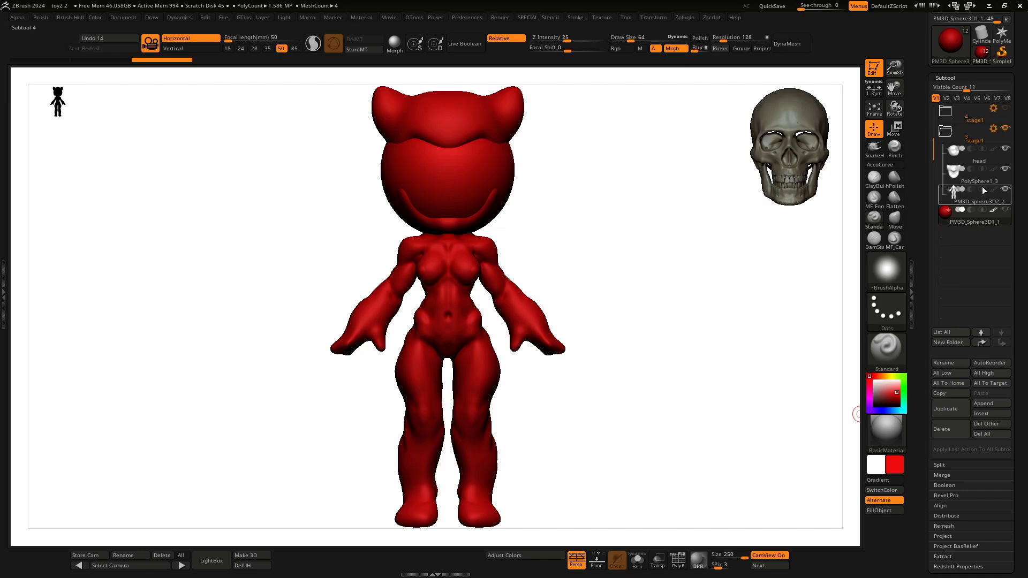
left_click(981, 182)
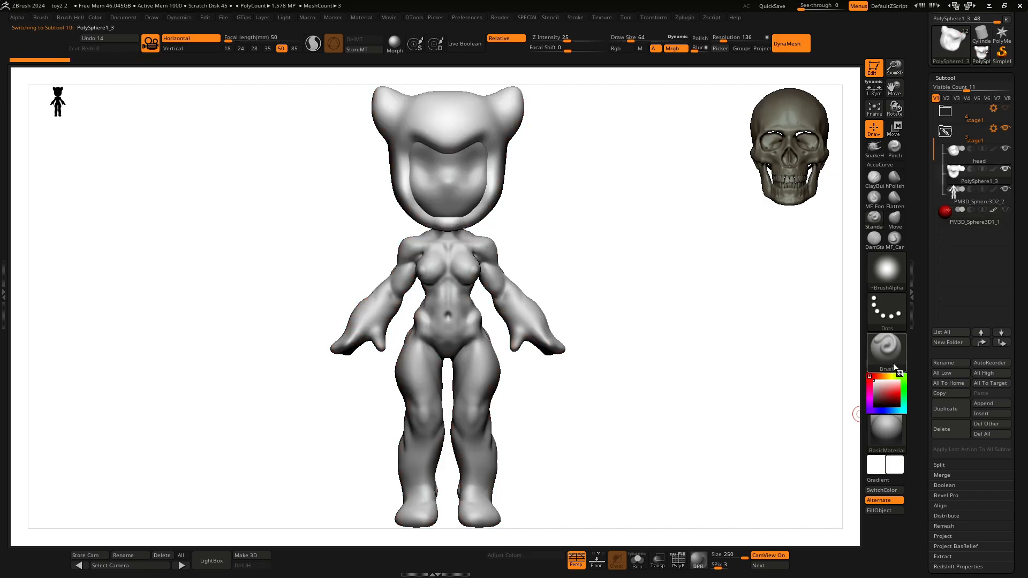
mouse_move(636, 287)
left_mouse_down()
mouse_move(696, 282)
mouse_move(644, 282)
left_mouse_up()
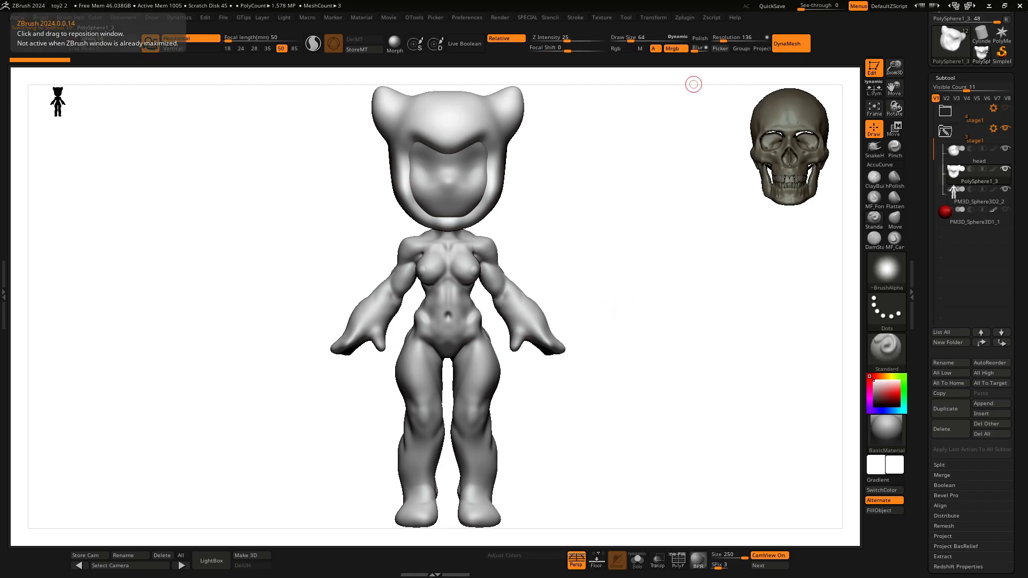
left_click_drag(576, 208, 627, 356)
left_click(471, 195, "alt")
left_click_drag(893, 74, 829, 415)
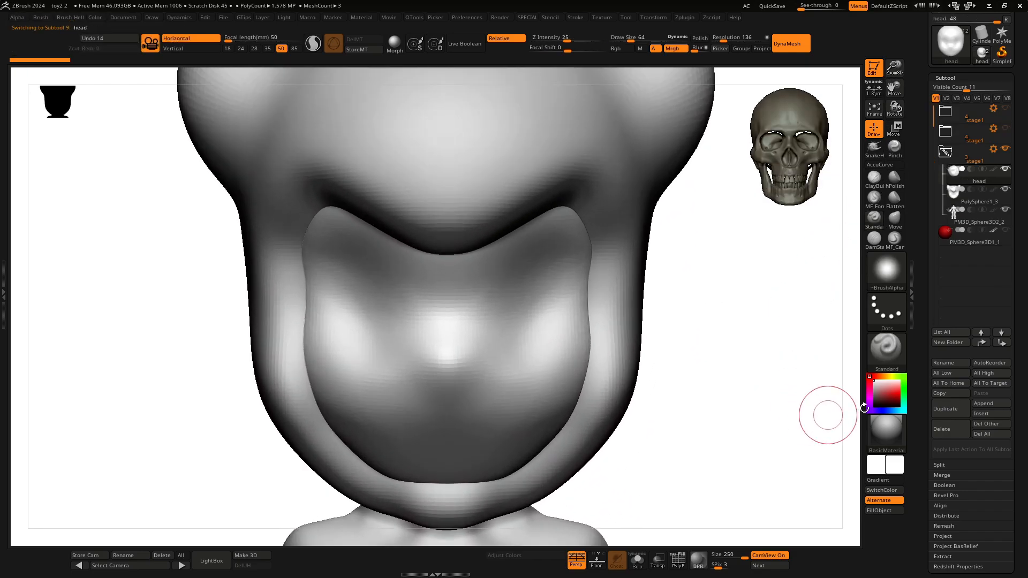
Hide the PolySphere1_3 hood temporarily to examine the bare head, and show it again.
left_click(1006, 190)
left_click_drag(684, 312, 693, 258, "alt")
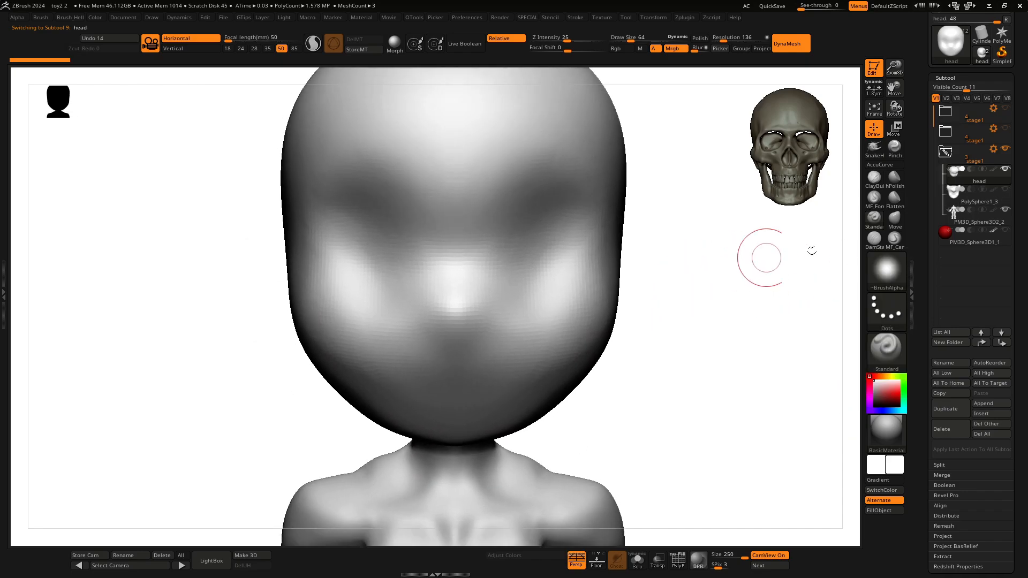
left_click(1005, 189)
left_click_drag(715, 388, 711, 343, "alt")
Choose the ClayBuildup brush and re-DynaMesh the head at resolution 288.
key("b")
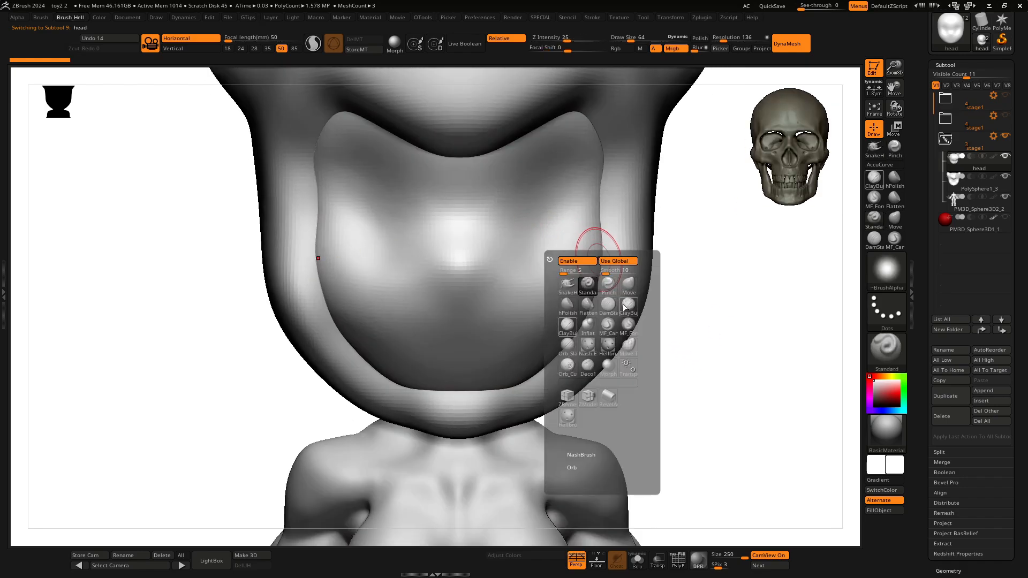
key("c")
key("b")
key("space")
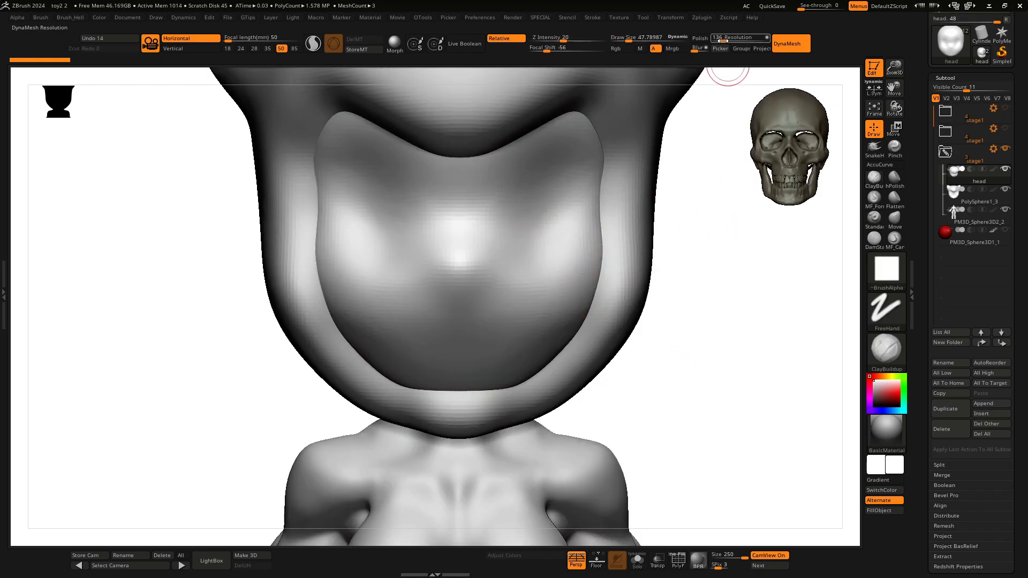
left_click_drag(723, 41, 729, 40)
left_click_drag(715, 297, 694, 324, "ctrl")
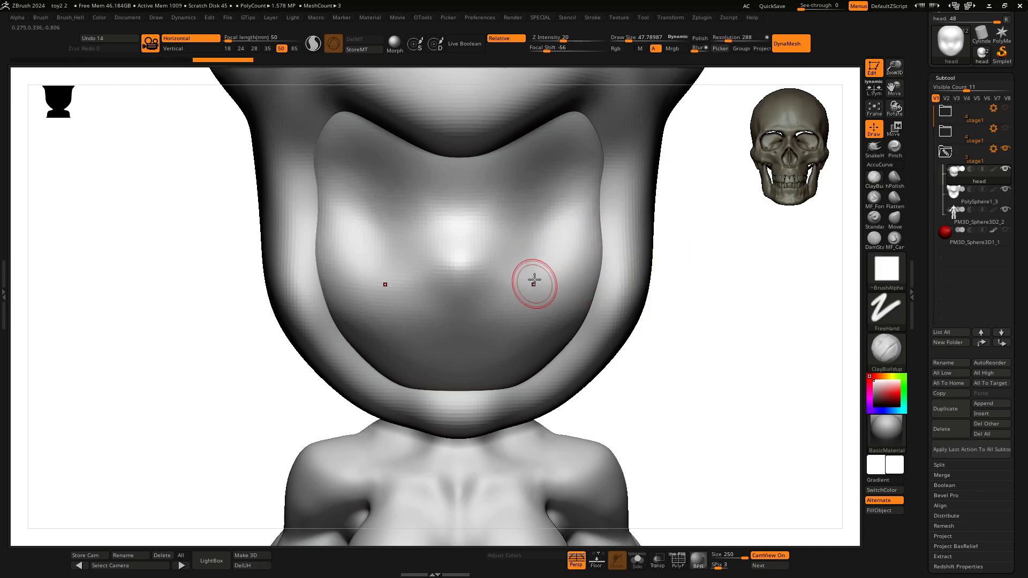
Build up a small rounded nose at the centre of the face with ClayBuildup.
key("space")
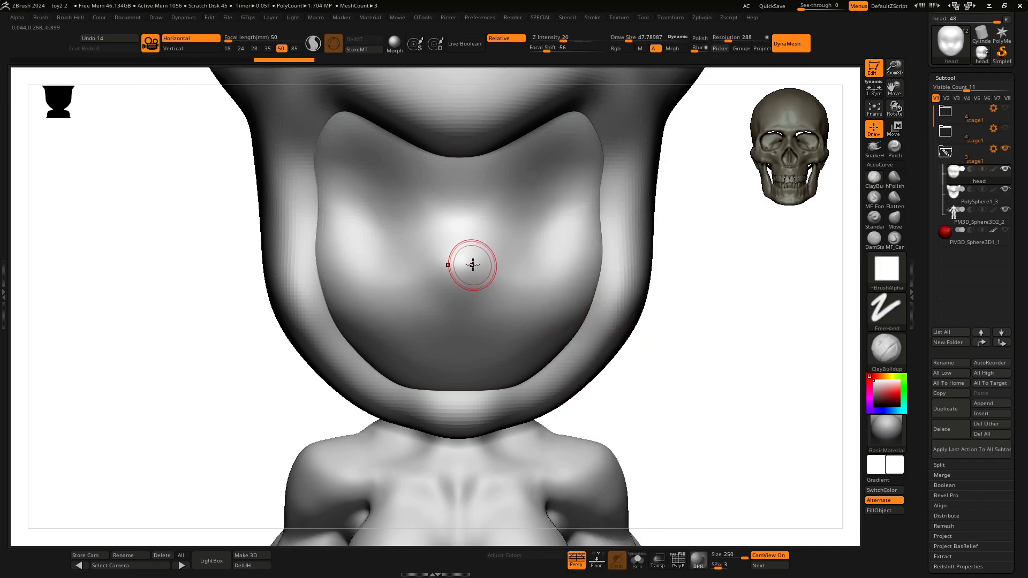
mouse_move(707, 275)
left_mouse_down()
mouse_move(724, 283)
mouse_move(691, 282)
left_mouse_up()
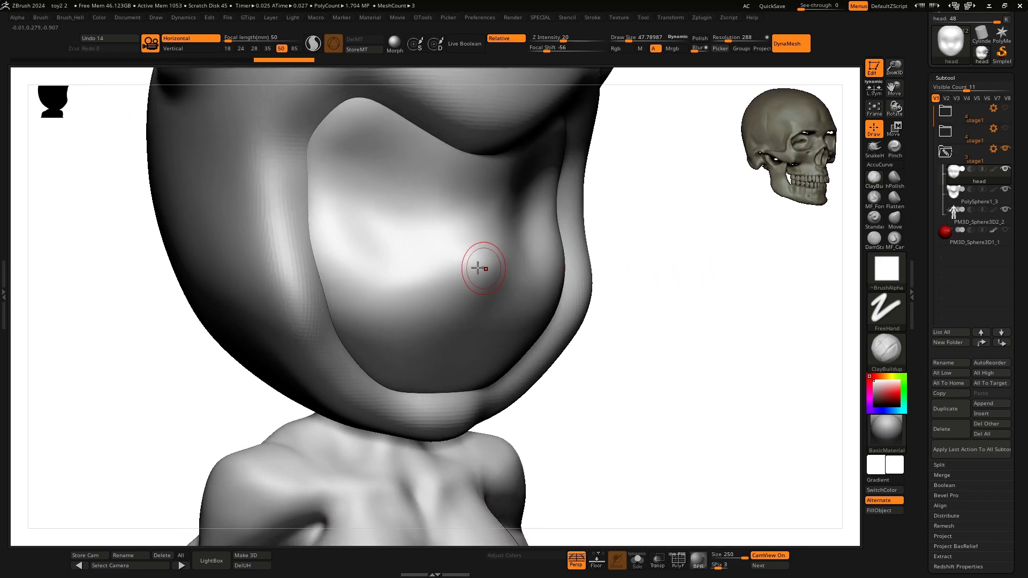
mouse_move(479, 267)
left_mouse_down()
mouse_move(470, 269)
mouse_move(491, 267)
mouse_move(482, 288)
mouse_move(468, 255)
mouse_move(470, 273)
mouse_move(473, 248)
left_mouse_up()
mouse_move(721, 289)
left_mouse_down()
mouse_move(657, 289)
mouse_move(664, 281)
left_mouse_up()
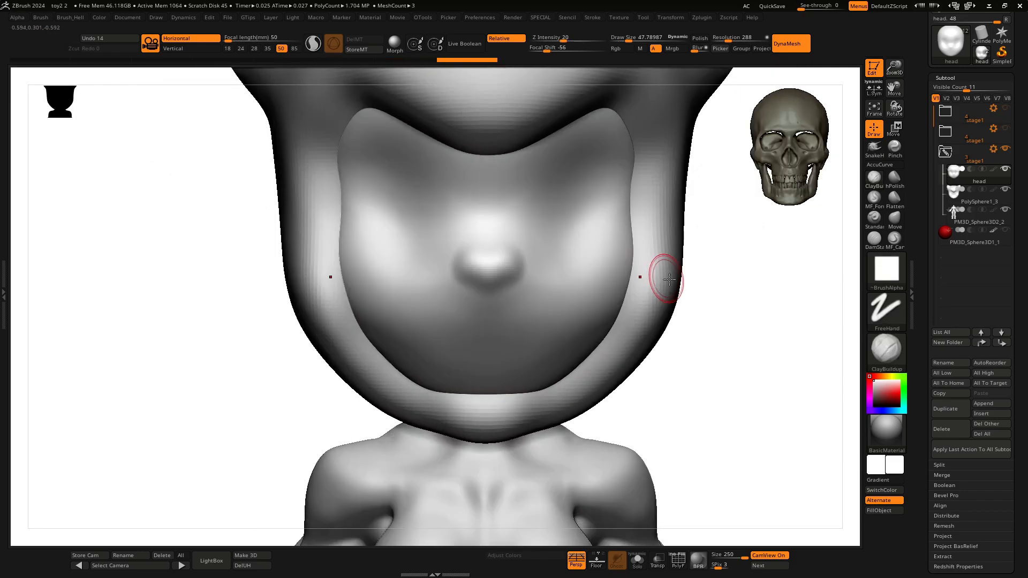
Carve the nostrils and the groove below the nose tip with DamStandard, smoothing the cuts.
key("space")
left_click(681, 330)
left_click_drag(720, 254, 793, 212)
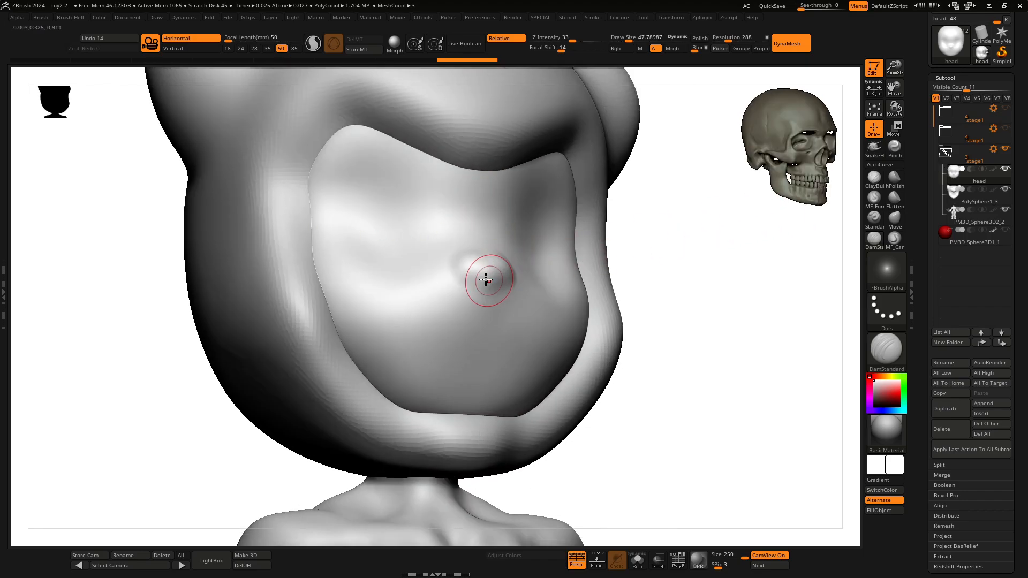
left_click_drag(471, 288, 464, 300)
left_click_drag(463, 301, 467, 300, "shift")
left_click_drag(745, 320, 646, 333)
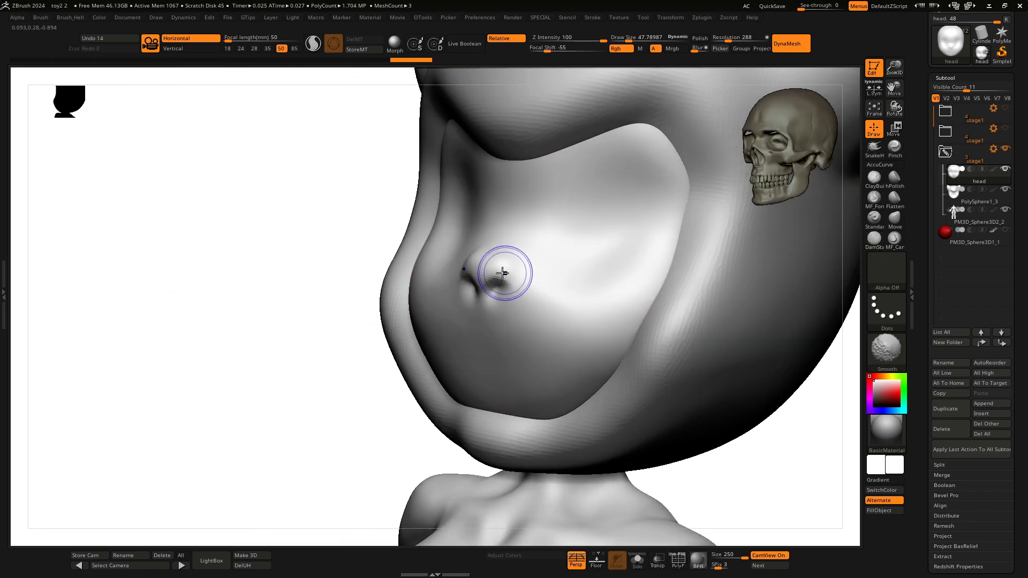
left_click_drag(335, 458, 443, 369, "shift")
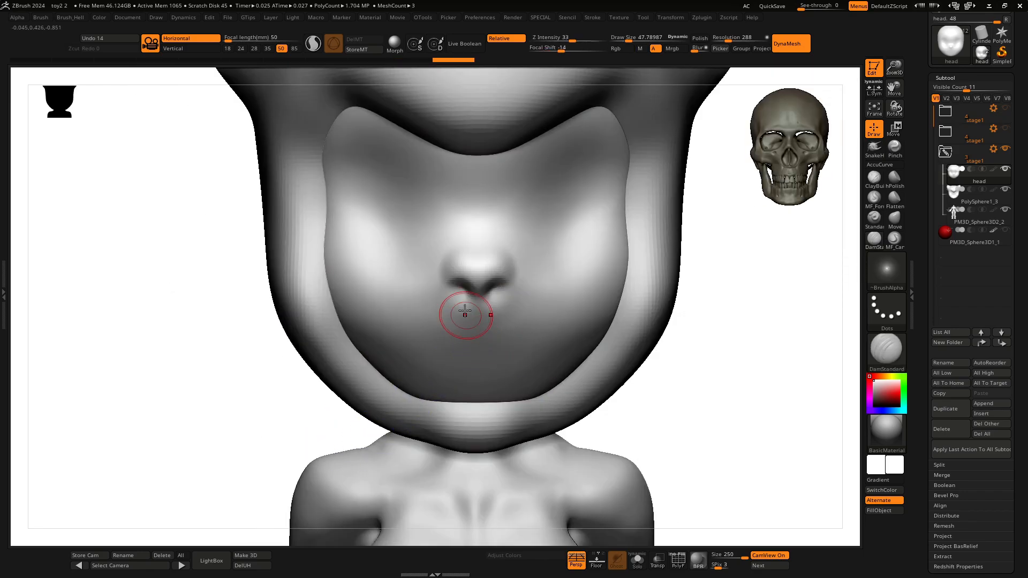
left_click_drag(463, 294, 460, 320)
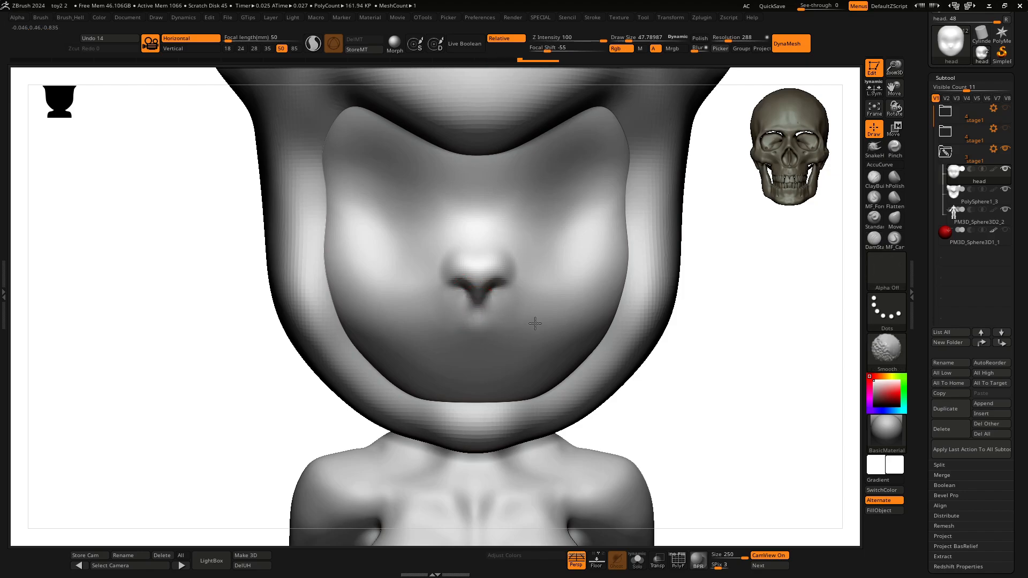
Carve a wide mouth line with defined corners and folds from the nostrils to the mouth corners using DamStandard.
left_click_drag(794, 305, 774, 305)
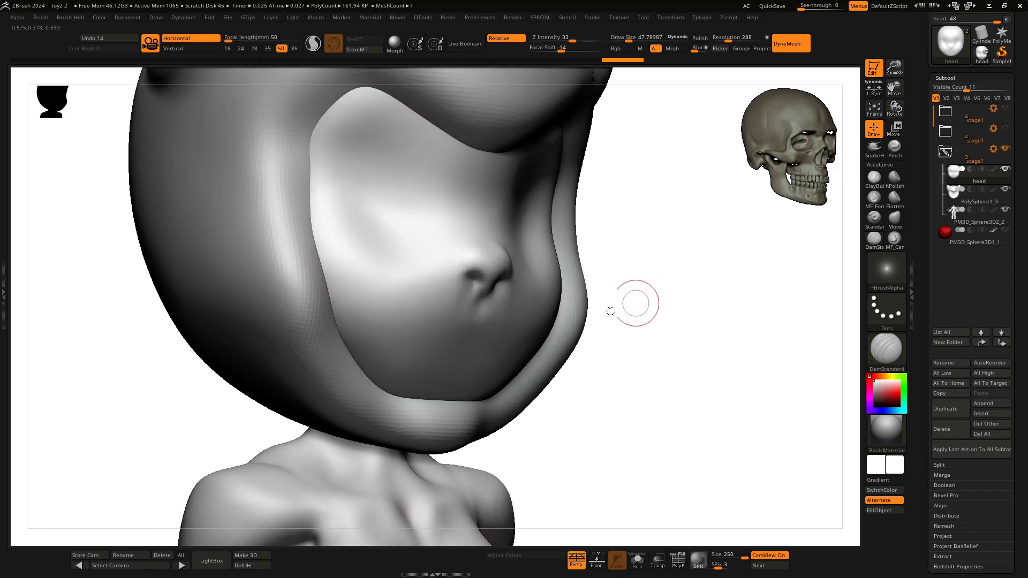
mouse_move(637, 303)
left_mouse_down("shift")
mouse_move(677, 317)
mouse_move(468, 334)
mouse_move(505, 339)
mouse_move(552, 318)
mouse_move(559, 324)
left_mouse_up("shift")
key("ctrl+z")
left_click_drag(532, 329, 555, 327)
left_click_drag(537, 327, 556, 334)
mouse_move(538, 328)
left_mouse_down()
mouse_move(557, 341)
mouse_move(555, 324)
left_mouse_up()
mouse_move(540, 323)
left_mouse_down()
mouse_move(551, 314)
mouse_move(546, 323)
left_mouse_up()
left_click_drag(448, 328, 418, 323)
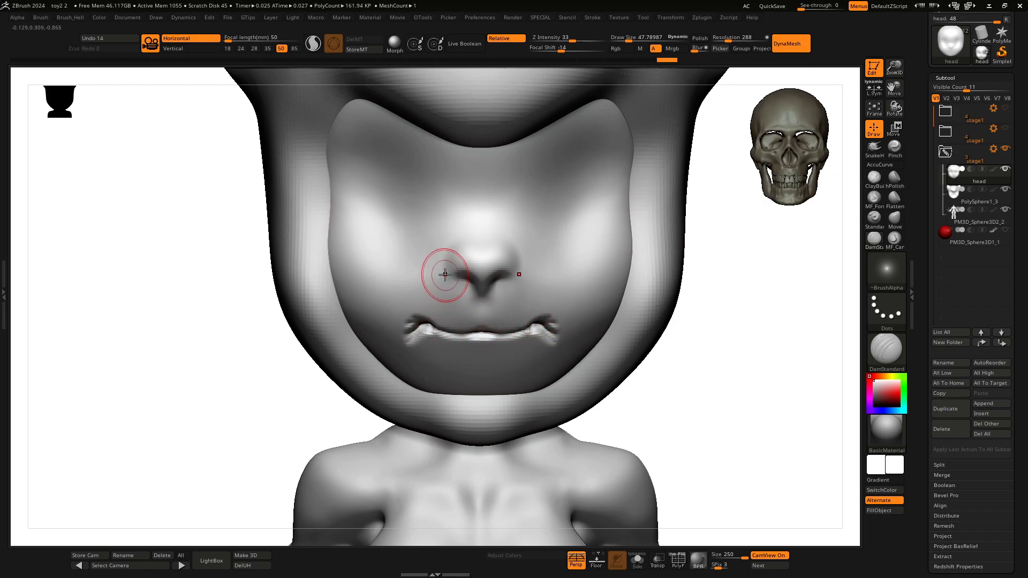
mouse_move(448, 278)
left_mouse_down()
mouse_move(424, 321)
mouse_move(436, 298)
left_mouse_up()
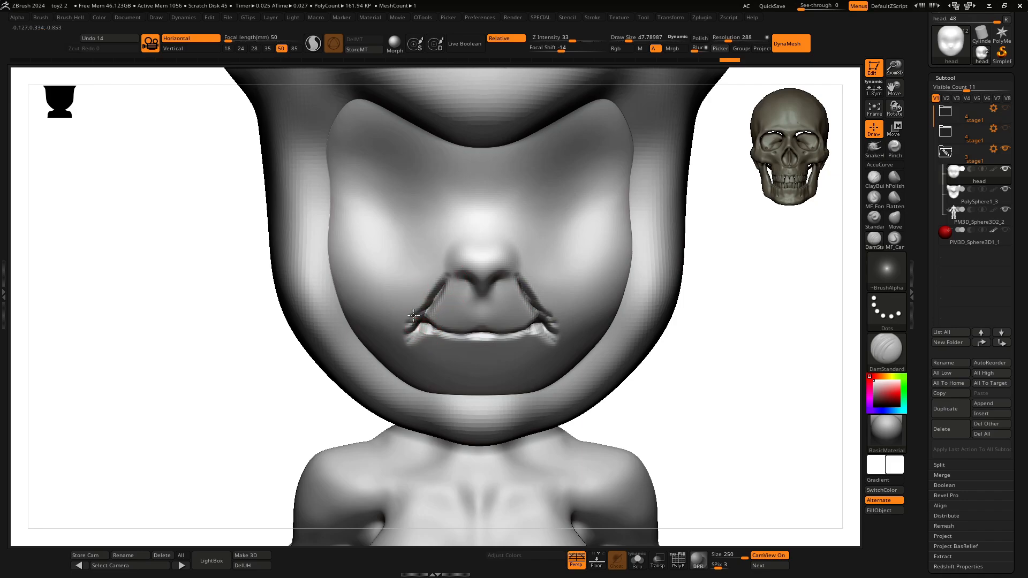
Fill the folds beside the nose using ClayBuildup at draw size about 33, and soften the folds and mouth by smoothing.
key("b")
key("c")
key("b")
key("space")
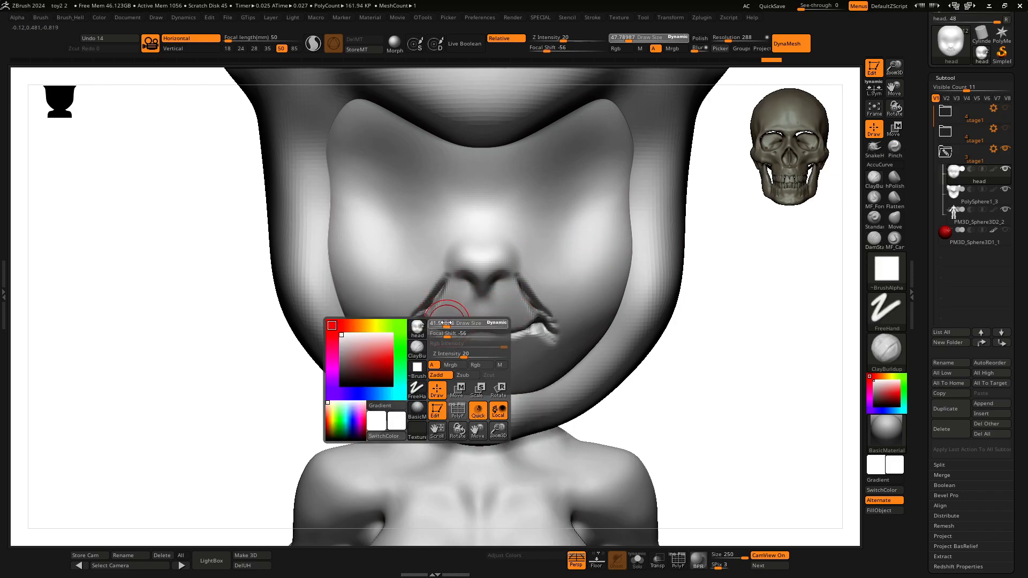
left_click_drag(450, 323, 446, 322)
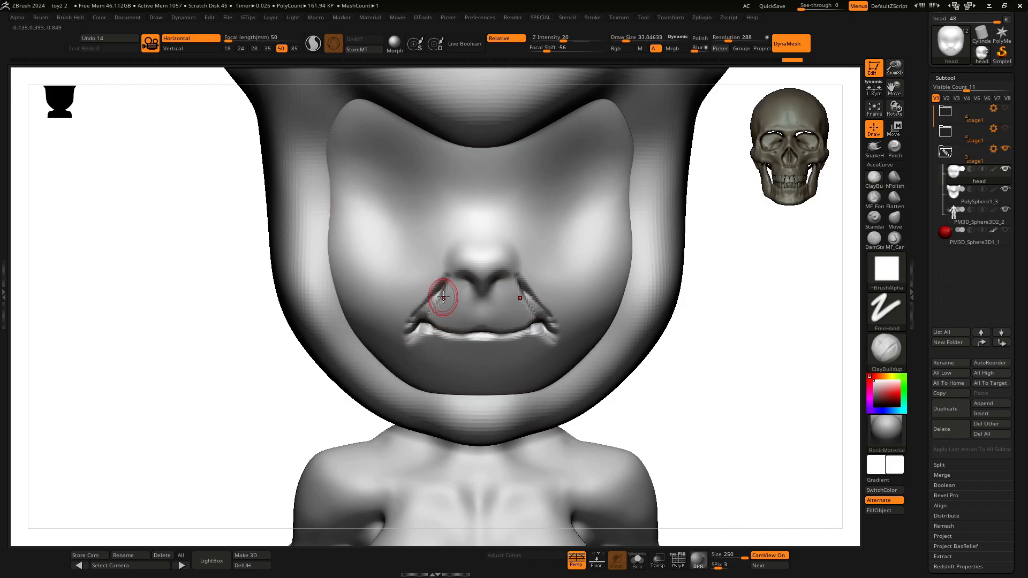
key("shift")
left_click_drag(414, 312, 408, 345, "shift")
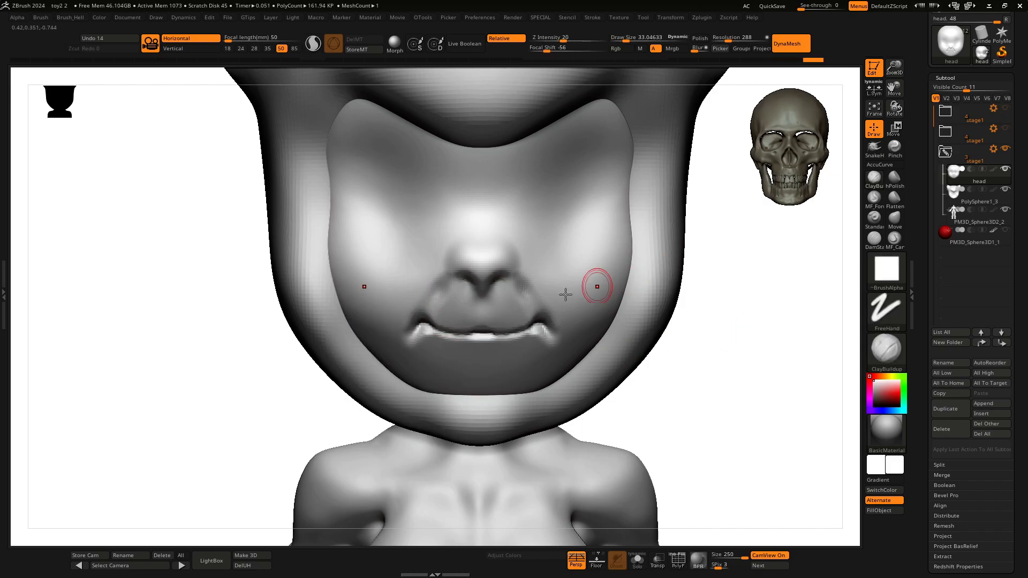
key("space")
mouse_move(532, 305)
left_mouse_down()
mouse_move(534, 289)
mouse_move(506, 333)
mouse_move(550, 326)
left_mouse_up()
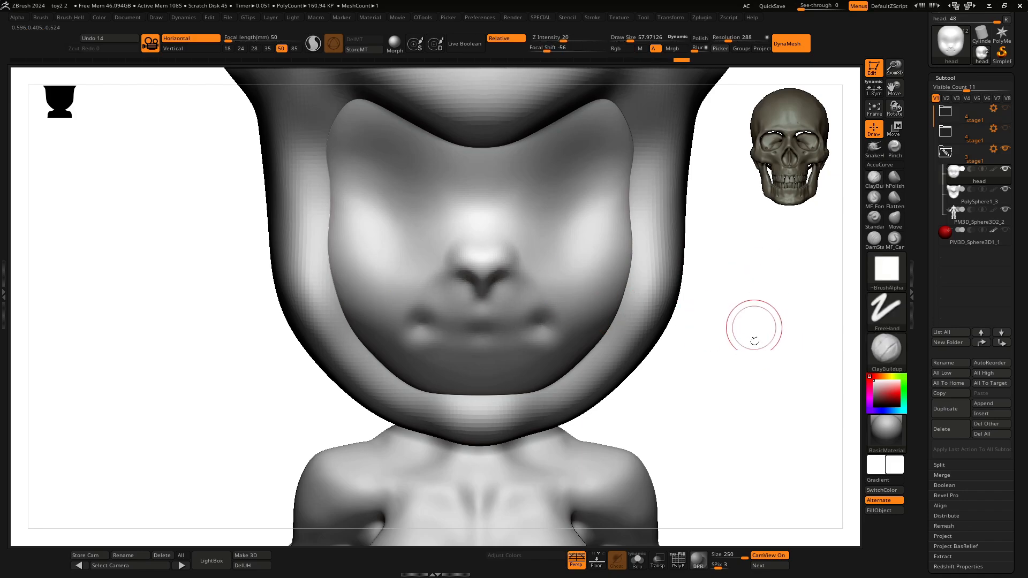
Build up the sides of the nose and the inner cheeks using ClayBuildup at draw size about 51, and smooth the strokes.
mouse_move(750, 326)
left_mouse_down()
mouse_move(562, 406)
mouse_move(519, 440)
mouse_move(661, 332)
mouse_move(792, 335)
mouse_move(631, 298)
left_mouse_up()
key("space")
left_click_drag(753, 306, 595, 314)
key("space")
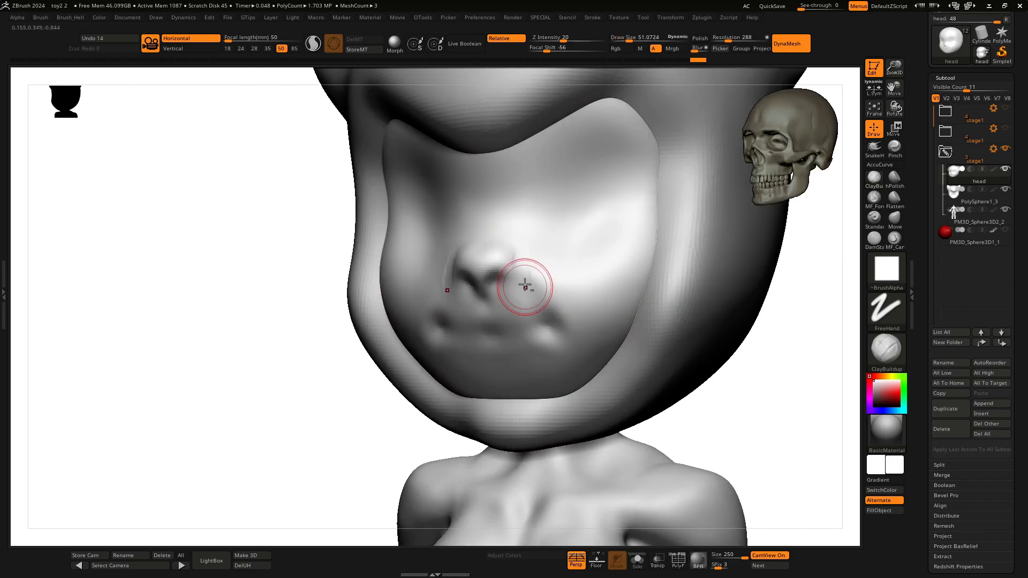
mouse_move(528, 261)
left_mouse_down()
mouse_move(542, 289)
mouse_move(530, 236)
mouse_move(531, 259)
left_mouse_up()
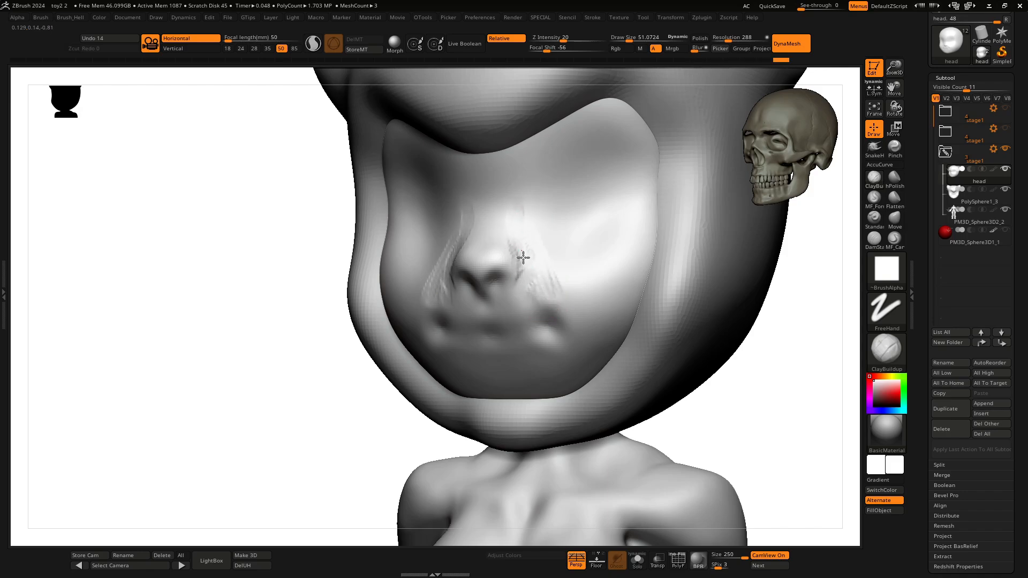
left_click_drag(523, 228, 551, 299)
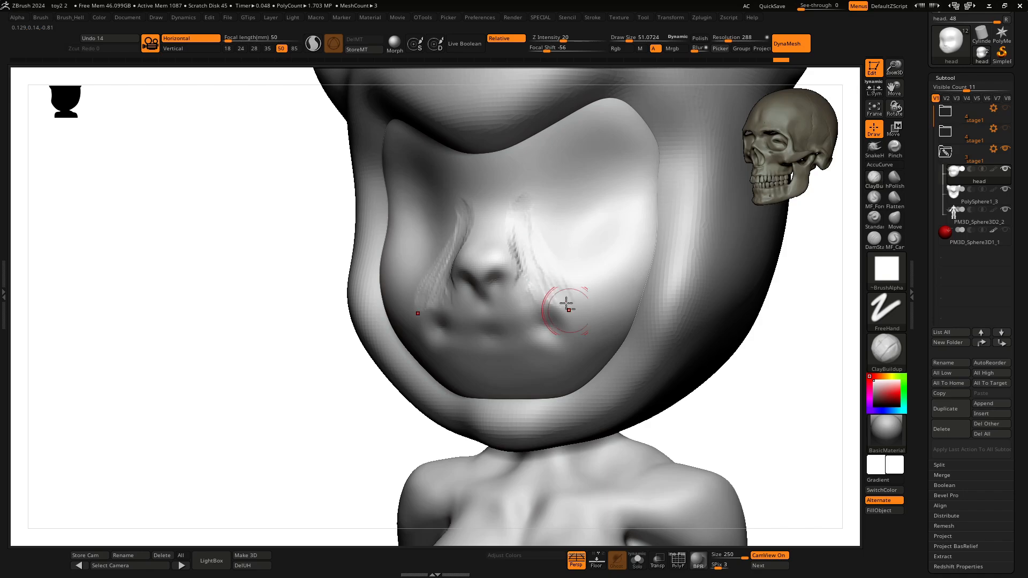
key("shift")
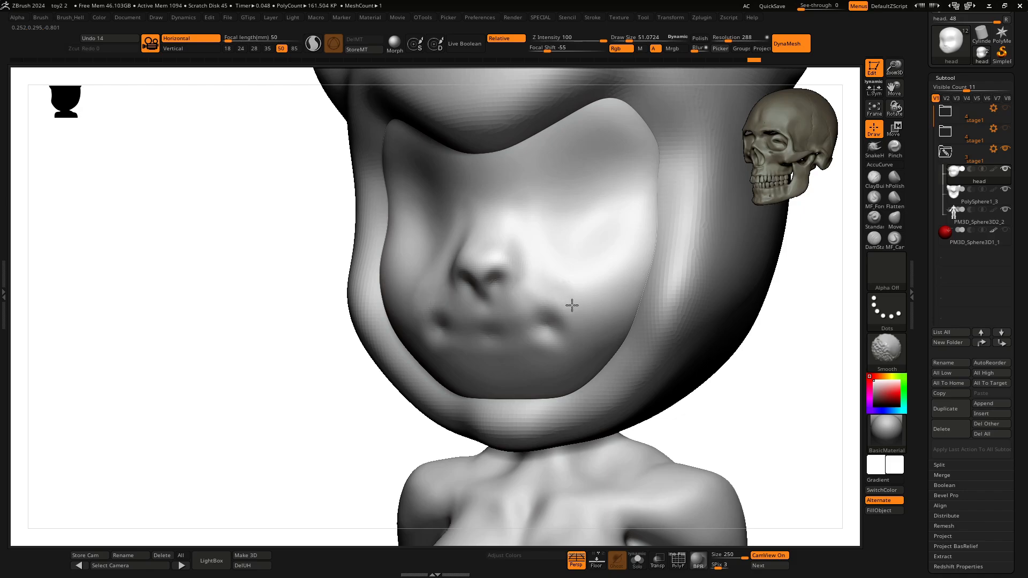
Add volume to the nose tip with ClayBuildup and smooth it into the surrounding face.
mouse_move(780, 306)
left_mouse_down()
mouse_move(821, 322)
mouse_move(689, 314)
mouse_move(578, 284)
left_mouse_up()
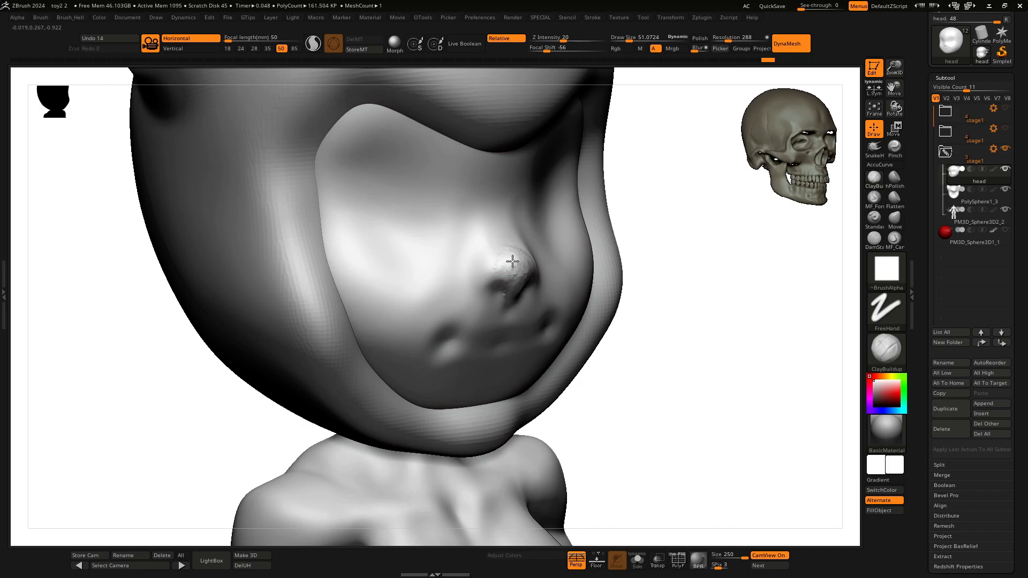
key("shift")
left_click_drag(771, 322, 659, 322)
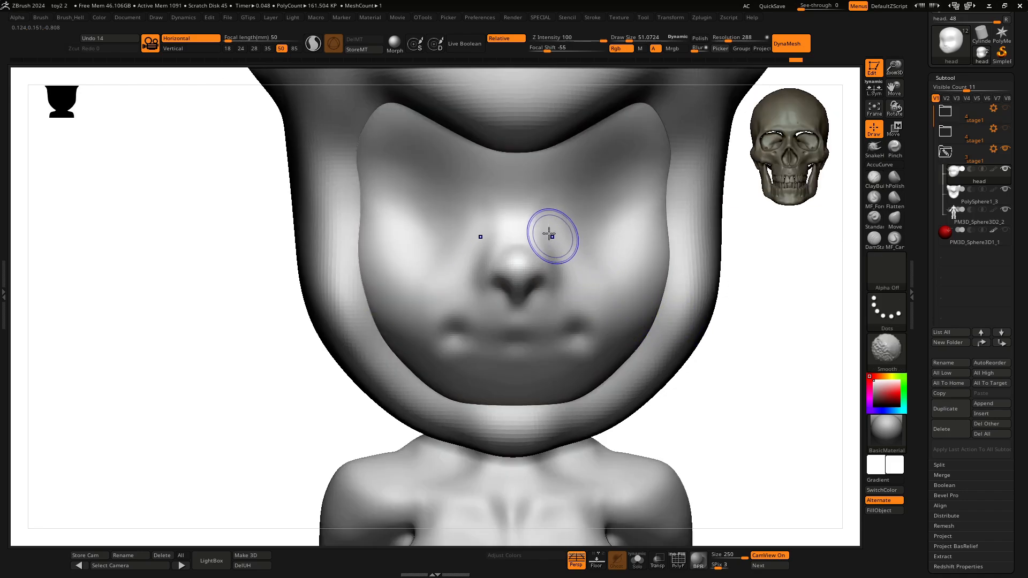
Build up the nose bridge and the nose tip's sides using ClayBuildup at draw size about 51, and smooth the strokes.
mouse_move(316, 467)
left_mouse_down()
mouse_move(521, 248)
mouse_move(530, 209)
mouse_move(526, 232)
mouse_move(512, 227)
left_mouse_up()
left_click_drag(498, 263, 512, 259)
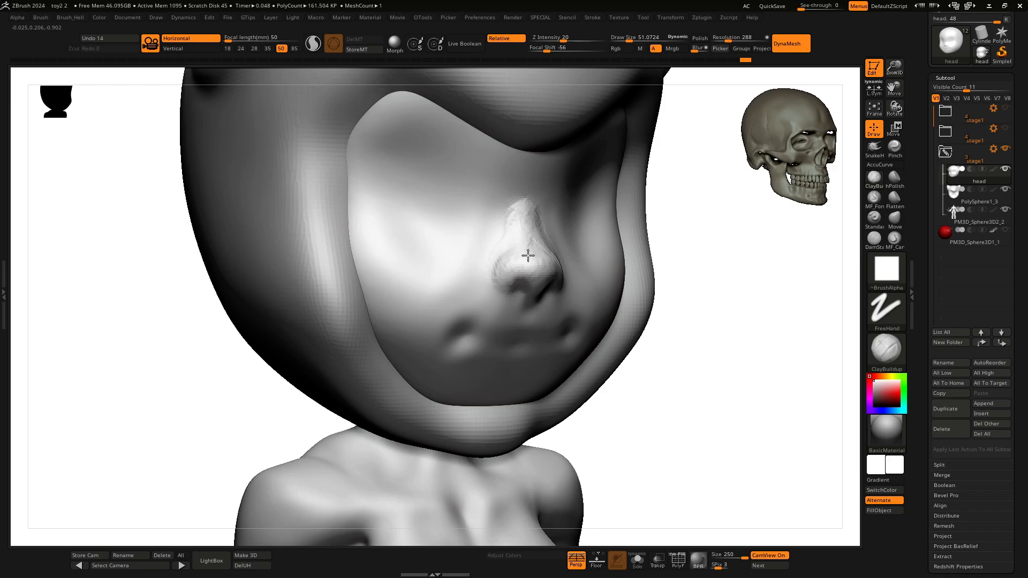
mouse_move(513, 260)
left_mouse_down()
mouse_move(537, 239)
mouse_move(542, 190)
mouse_move(511, 184)
left_mouse_up()
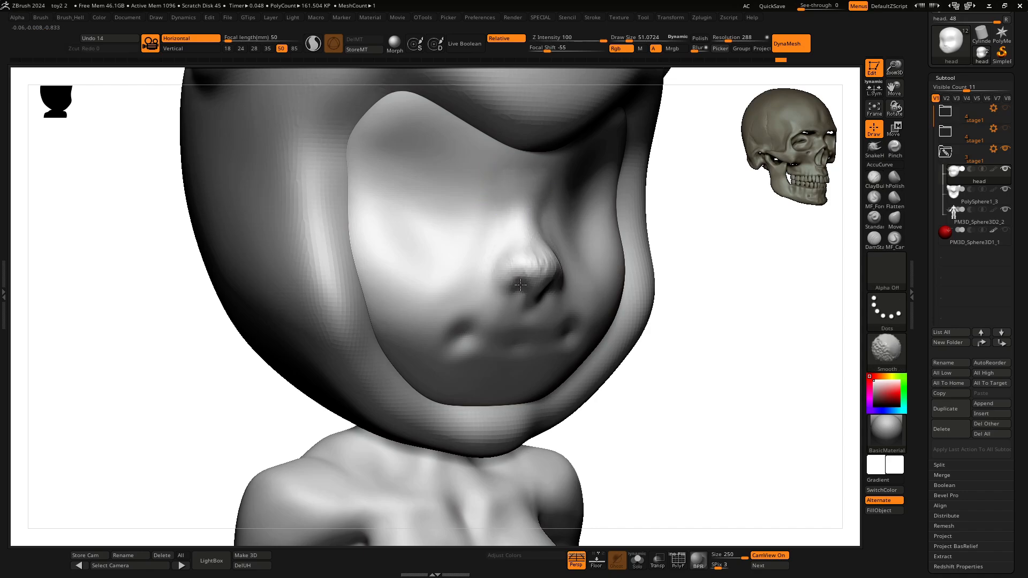
mouse_move(765, 316)
left_mouse_down()
mouse_move(702, 328)
mouse_move(676, 300)
left_mouse_up()
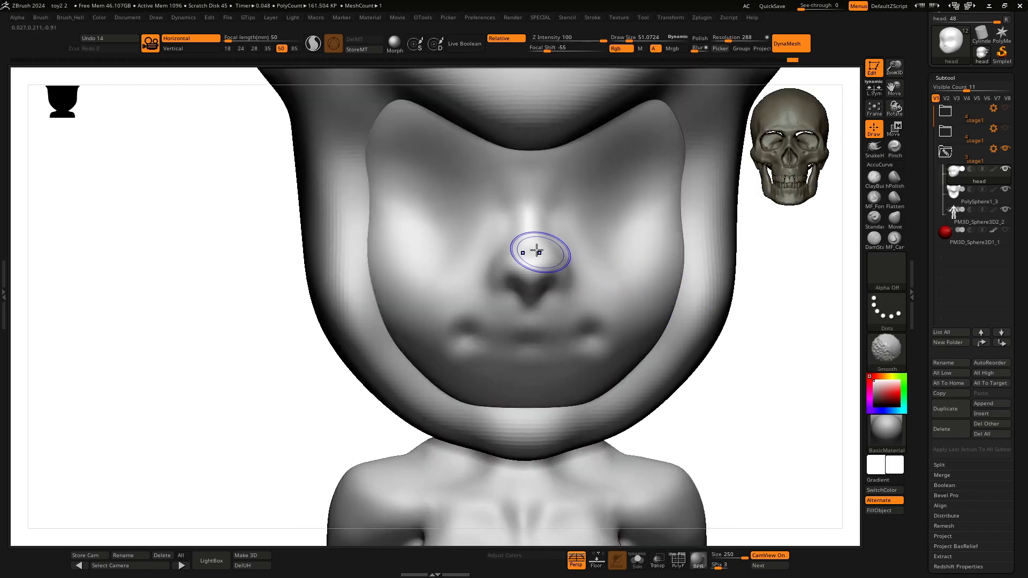
left_click_drag(540, 252, 543, 257, "shift")
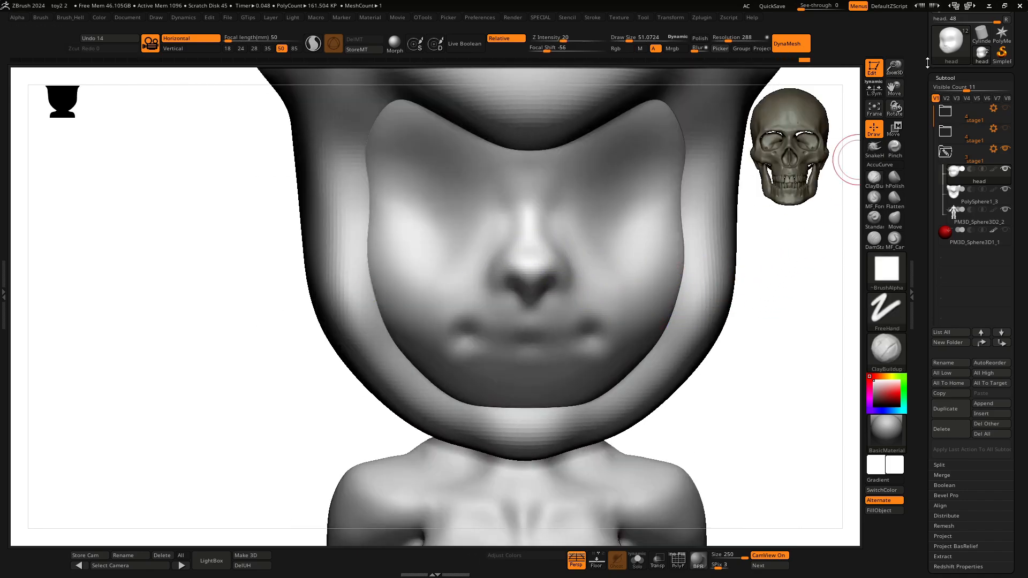
Build up full upper and lower lips over the mouth line using ClayBuildup, and smooth them.
left_click_drag(747, 348, 752, 317, "alt")
mouse_move(522, 291)
left_mouse_down()
mouse_move(498, 309)
mouse_move(533, 294)
mouse_move(506, 294)
mouse_move(476, 312)
mouse_move(515, 328)
mouse_move(527, 328)
mouse_move(506, 318)
mouse_move(530, 322)
left_mouse_up()
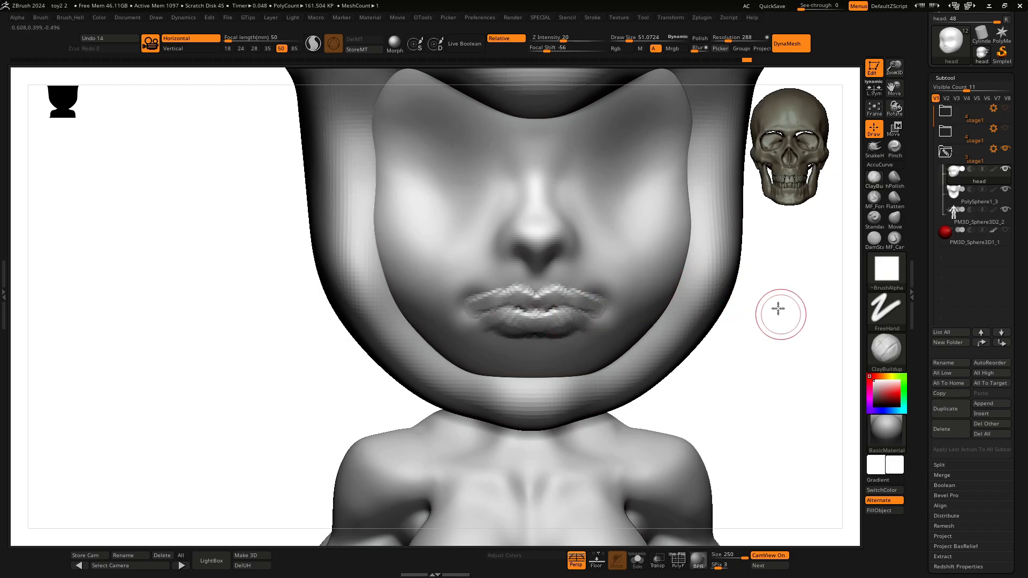
left_click_drag(780, 310, 778, 291)
mouse_move(546, 284)
left_mouse_down("shift")
mouse_move(530, 313)
mouse_move(567, 341)
left_mouse_up("shift")
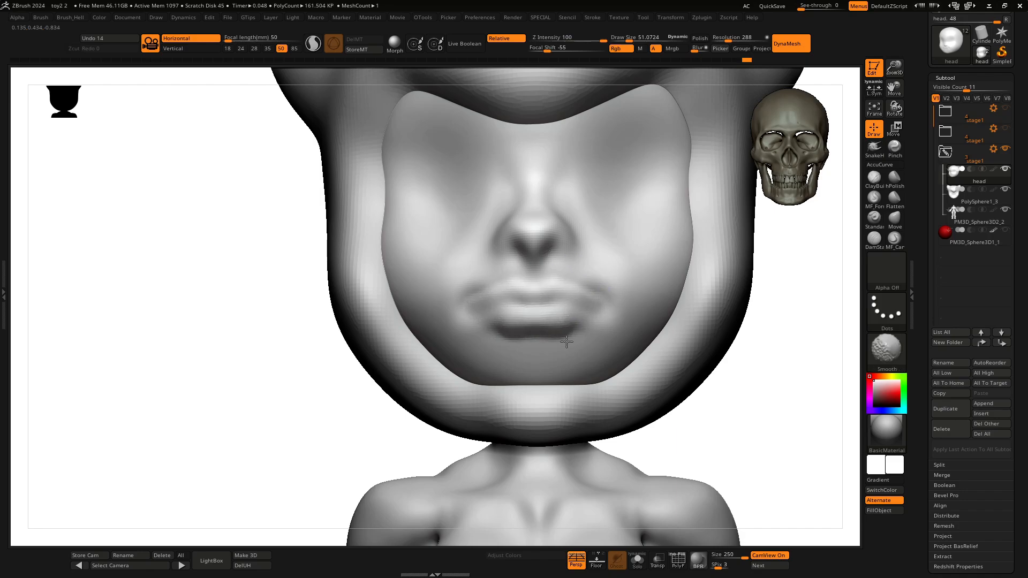
Fill the folds from the nostrils to the mouth corners using ClayBuildup, and smooth them and the mouth's surroundings.
left_click_drag(791, 315, 745, 316)
mouse_move(602, 257)
left_mouse_down()
mouse_move(601, 278)
mouse_move(591, 232)
mouse_move(599, 259)
mouse_move(590, 268)
left_mouse_up()
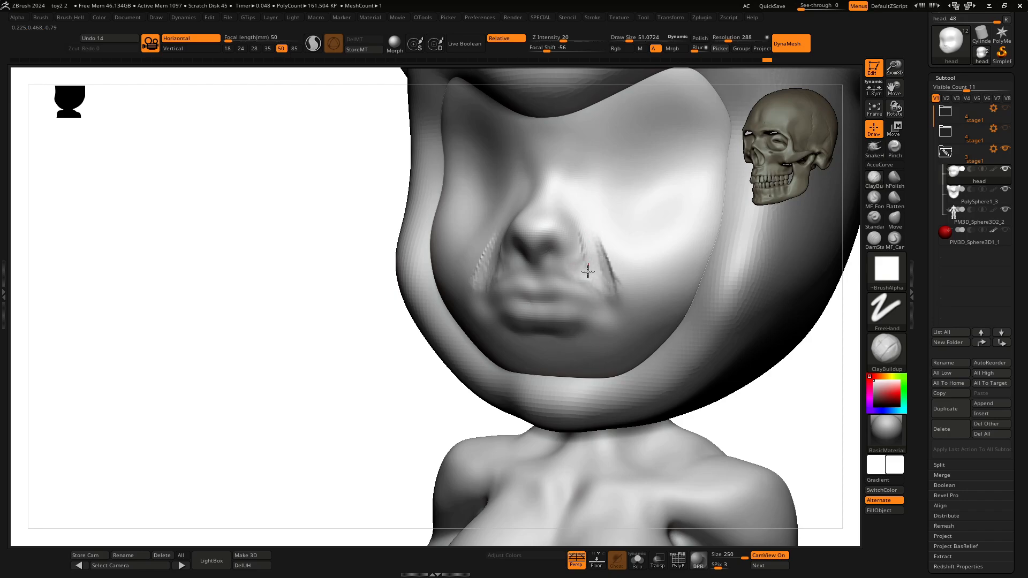
mouse_move(591, 235)
left_mouse_down()
mouse_move(624, 294)
mouse_move(609, 286)
left_mouse_up()
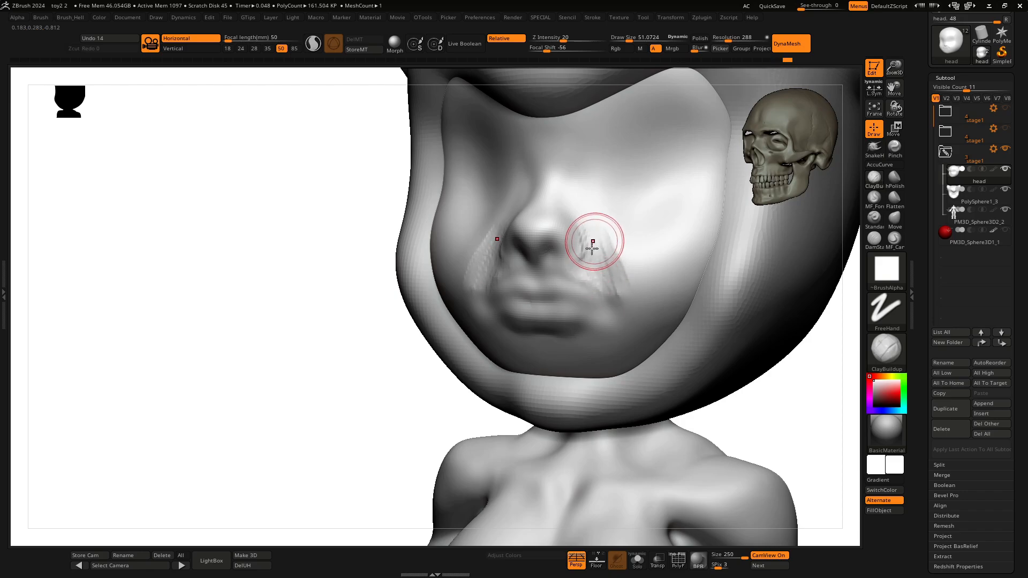
key("shift")
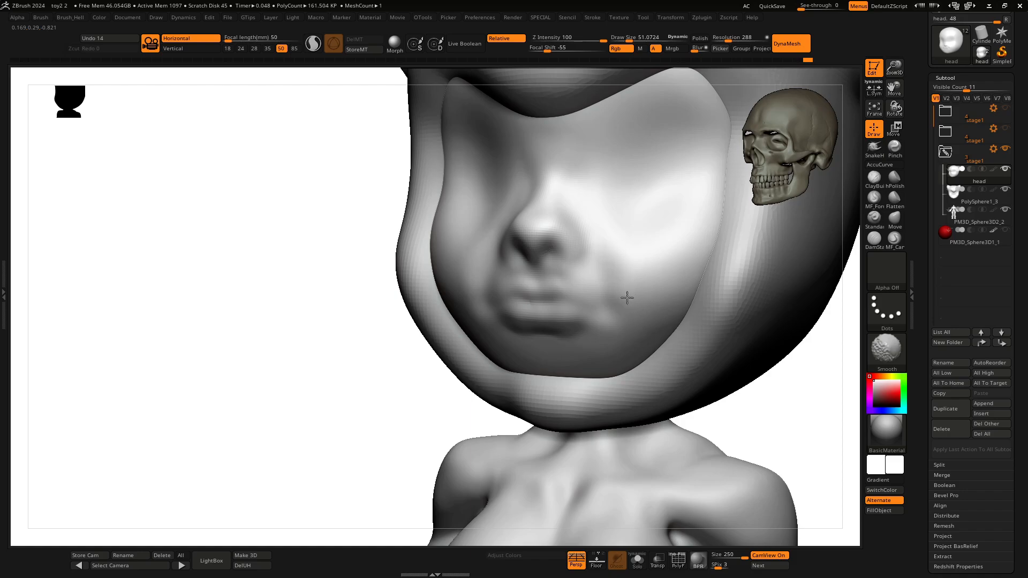
left_click_drag(386, 392, 374, 434, "shift")
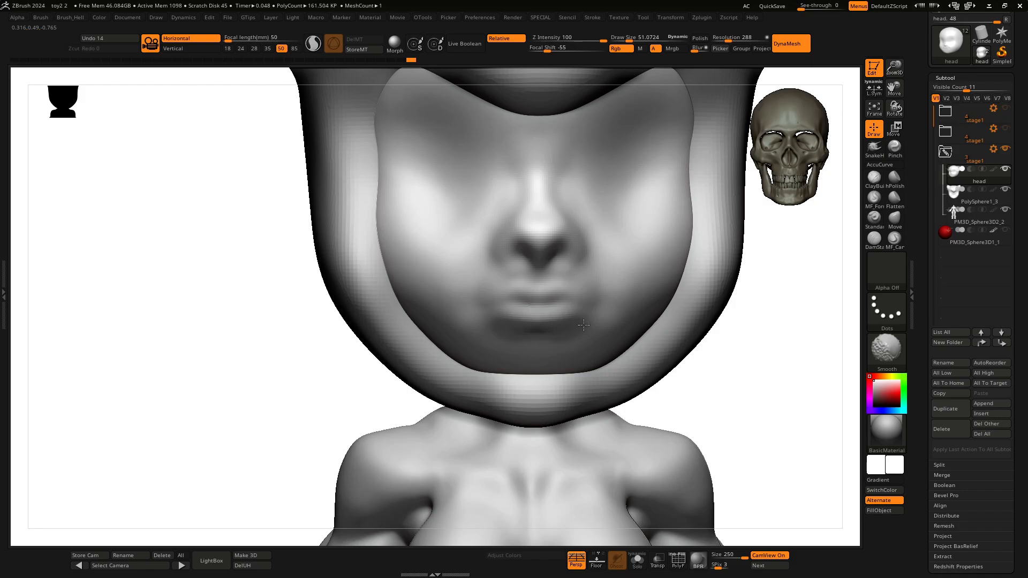
mouse_move(583, 325)
left_mouse_down("shift")
mouse_move(579, 308)
mouse_move(493, 305)
mouse_move(607, 288)
left_mouse_up("shift")
Sharpen the lip contours, mouth corners and philtrum using the MF_Carve brush at Z intensity 6.
key("space")
left_click(685, 310)
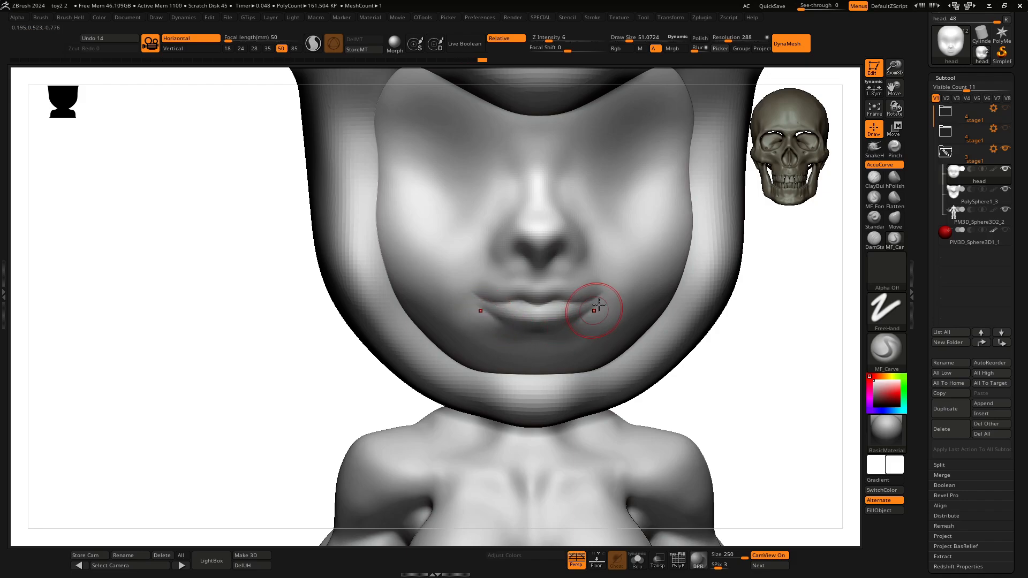
mouse_move(548, 332)
left_mouse_down()
mouse_move(601, 301)
mouse_move(574, 339)
mouse_move(532, 368)
left_mouse_up()
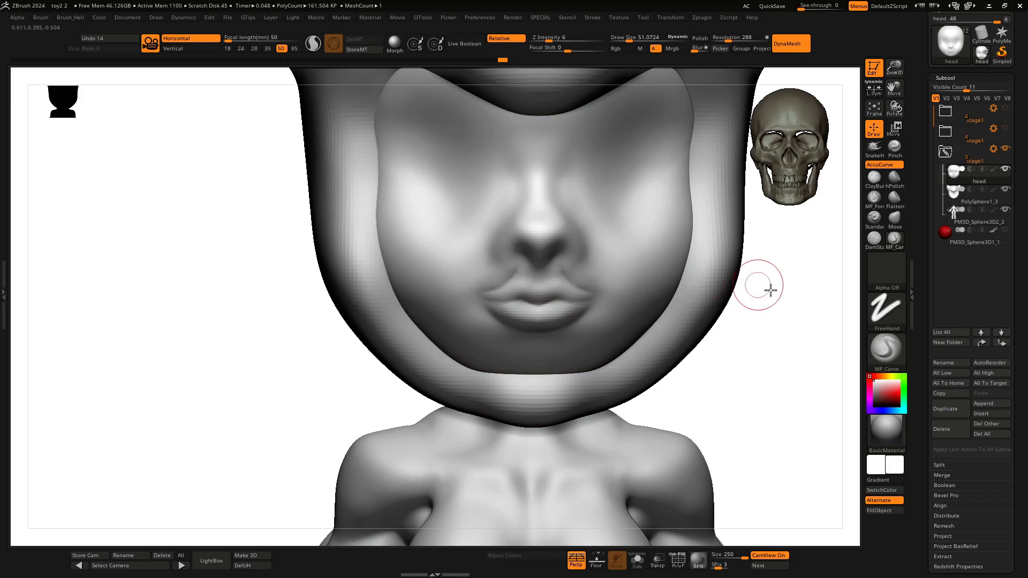
left_click_drag(764, 287, 741, 273)
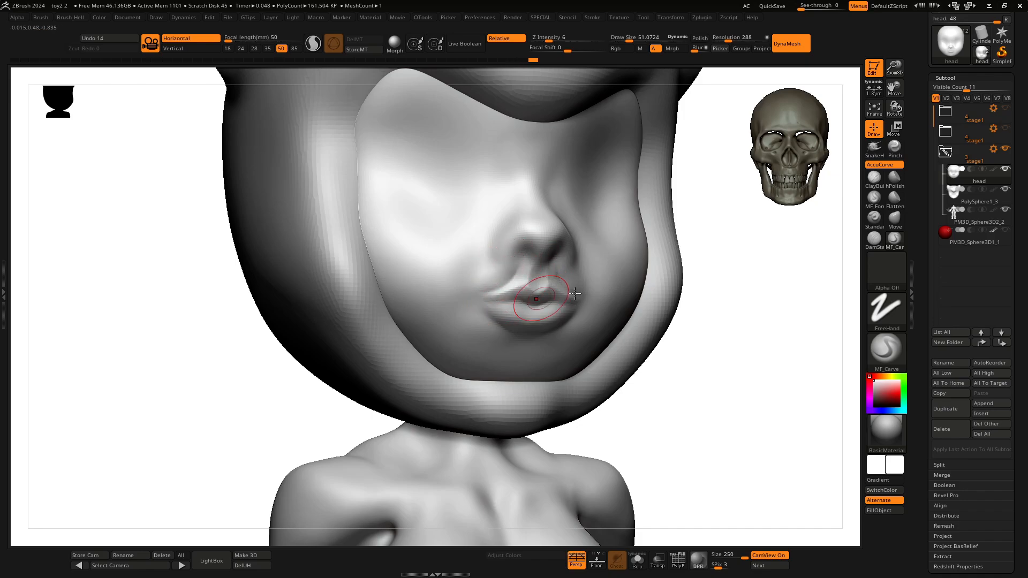
Fill the area between the nostrils and the upper lip using ClayBuildup, and smooth it into the cheeks.
key("b")
key("c")
key("b")
left_click_drag(776, 264, 749, 268)
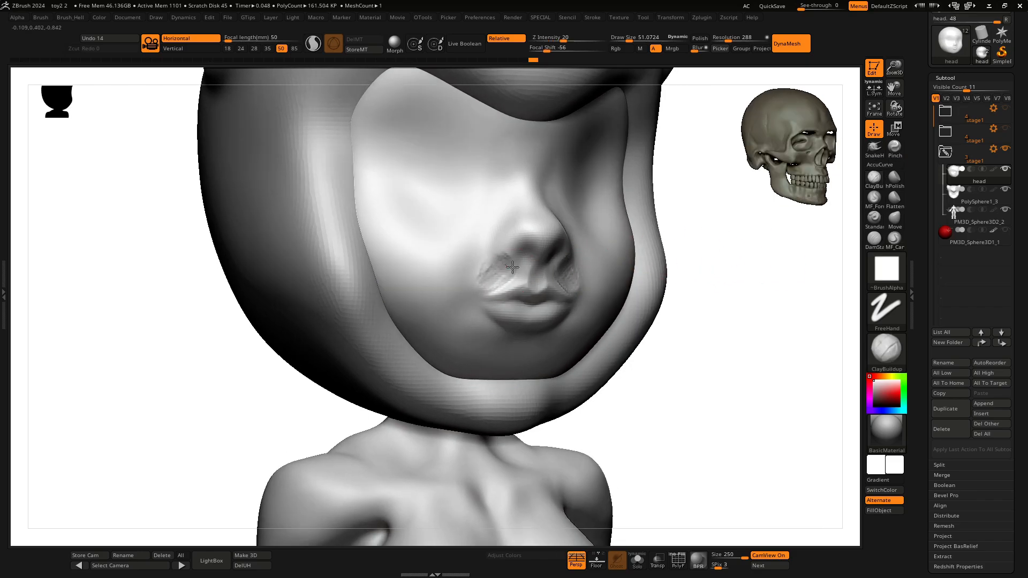
key("shift")
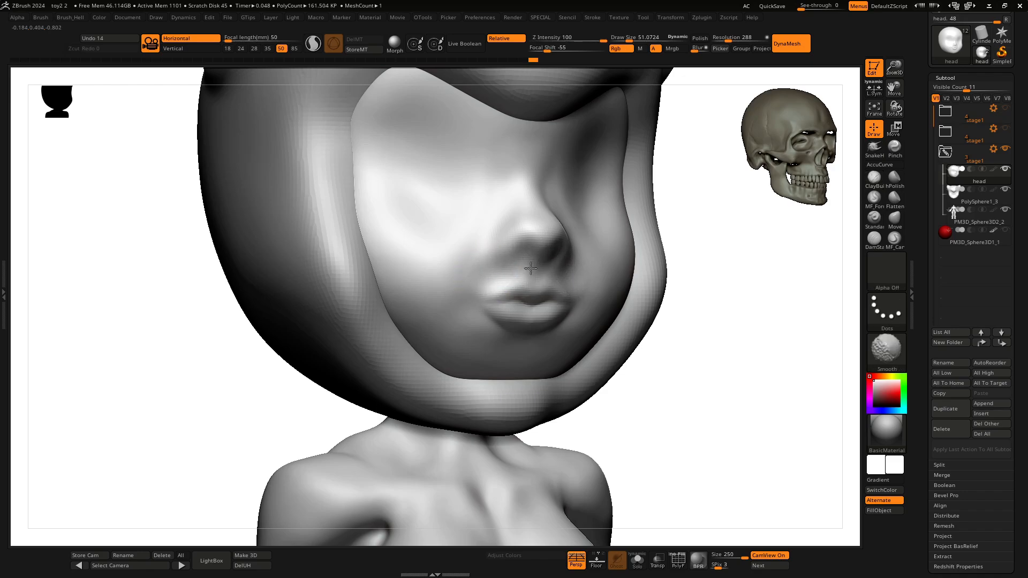
left_click_drag(741, 246, 720, 284)
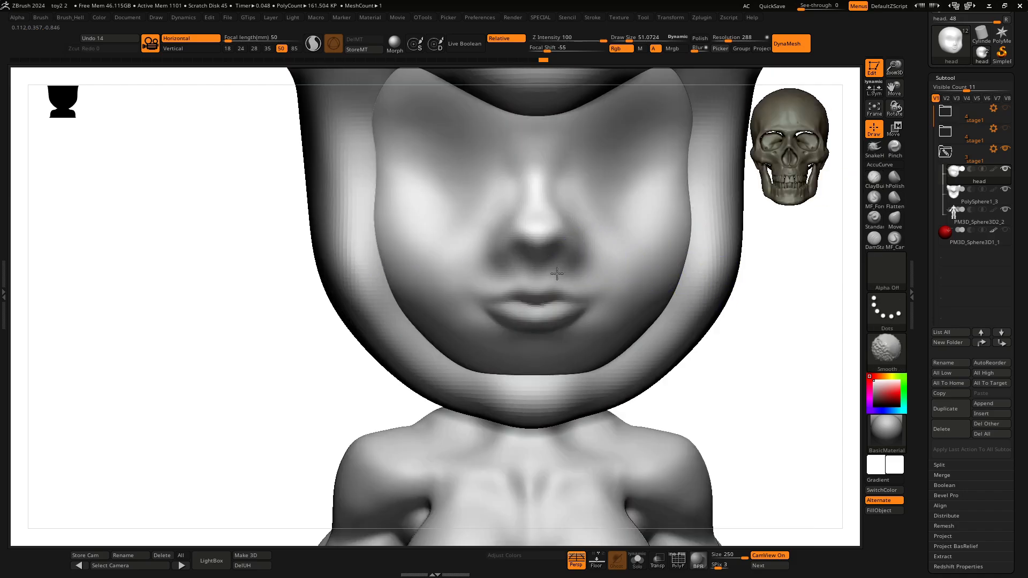
Build up the nostril wings and the underside of the nose using ClayBuildup, and smooth the result.
mouse_move(557, 273)
left_mouse_down()
mouse_move(528, 271)
mouse_move(600, 263)
mouse_move(633, 243)
left_mouse_up()
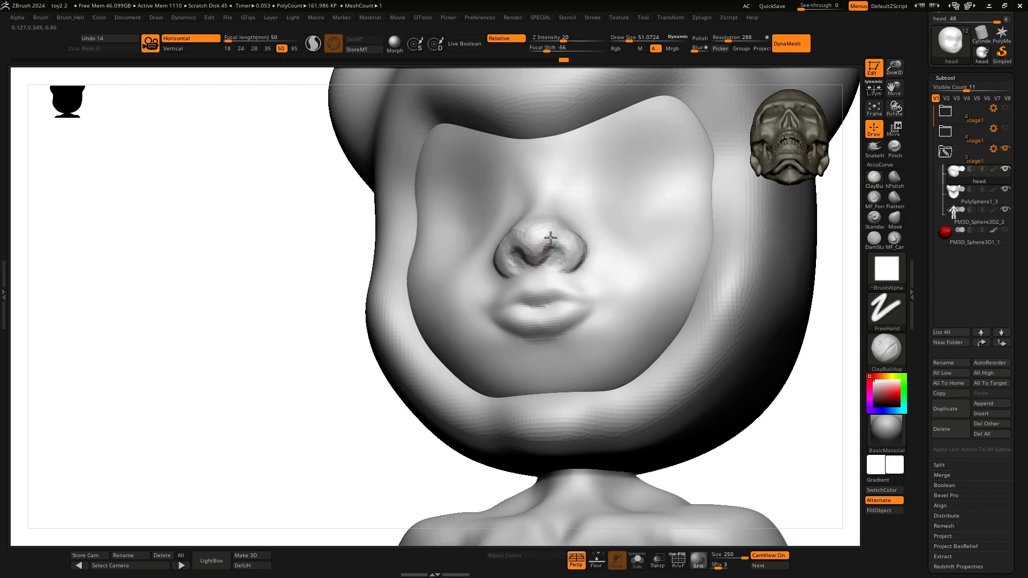
left_click_drag(800, 374, 812, 462)
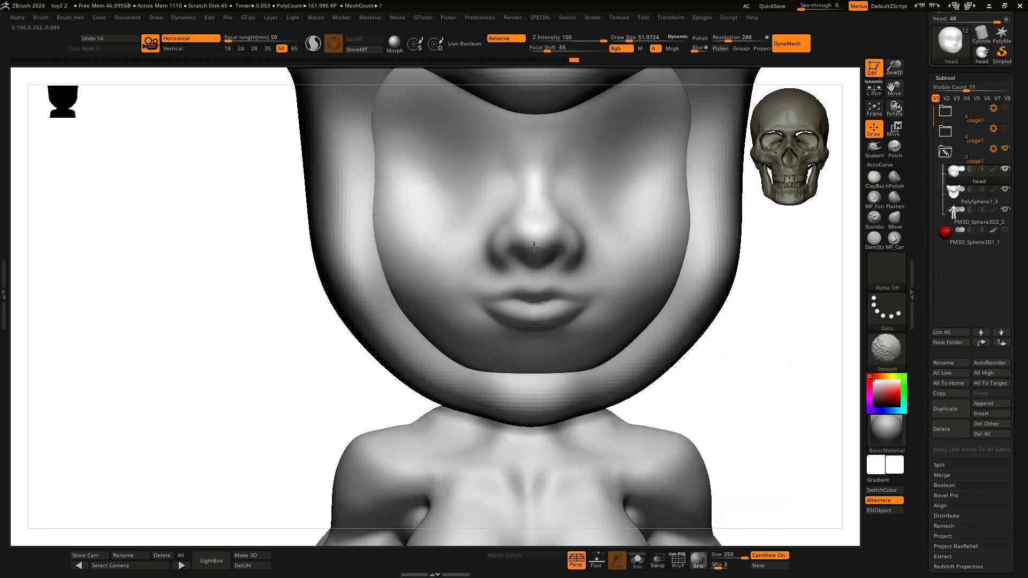
mouse_move(778, 342)
left_mouse_down()
mouse_move(734, 339)
mouse_move(706, 319)
mouse_move(793, 360)
left_mouse_up()
Adjust the shape of the nose and mouth using the Move brush at draw size about 54.
key("f")
left_click_drag(894, 89, 892, 225)
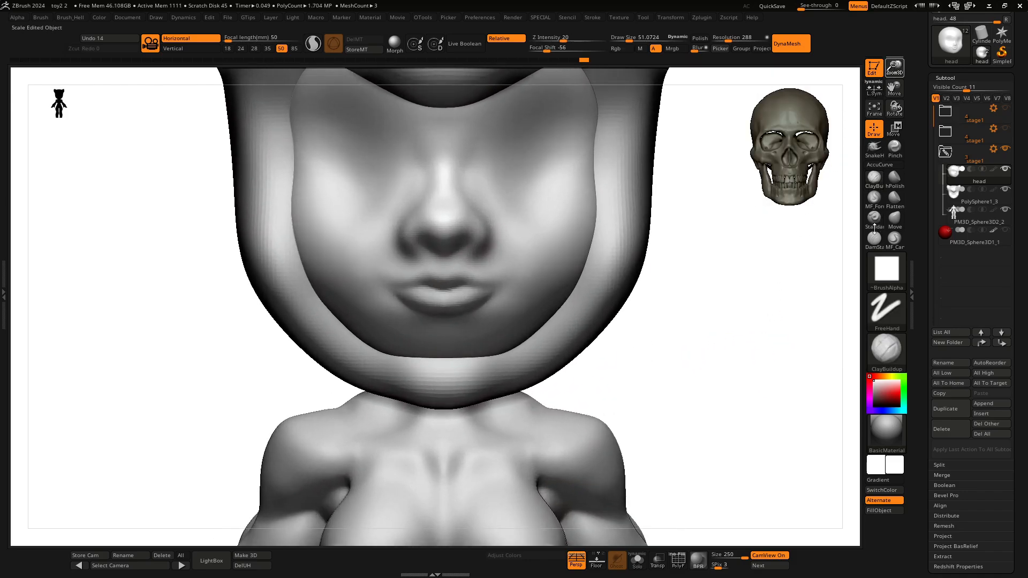
left_click_drag(715, 284, 742, 338, "alt")
key("b")
key("m")
key("v")
key("space")
mouse_move(471, 284)
left_mouse_down()
mouse_move(480, 284)
mouse_move(437, 297)
mouse_move(455, 300)
left_mouse_up()
key("space")
mouse_move(459, 304)
left_mouse_down()
mouse_move(441, 277)
mouse_move(469, 306)
mouse_move(515, 288)
mouse_move(507, 260)
left_mouse_up()
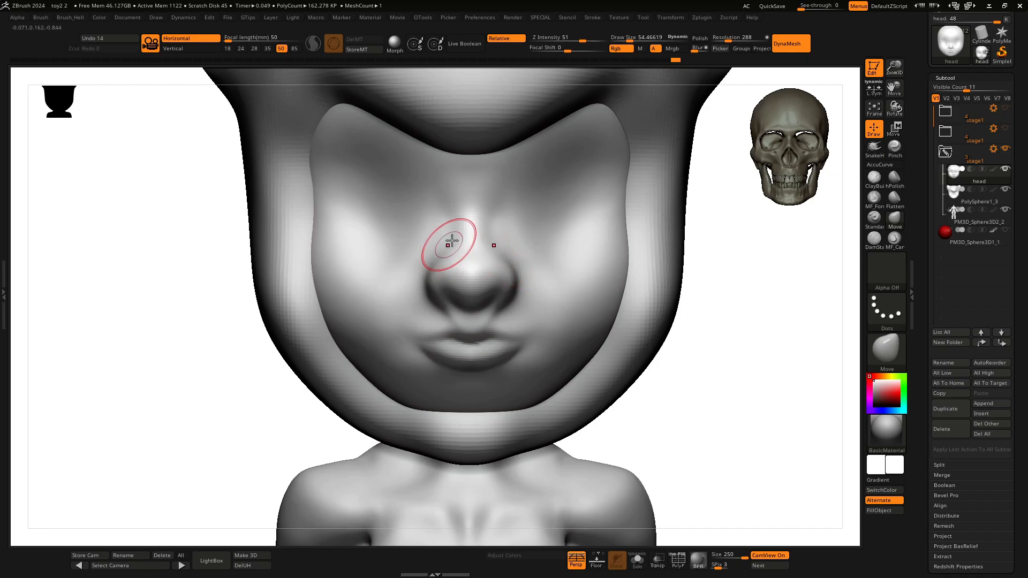
mouse_move(452, 240)
left_mouse_down()
mouse_move(449, 207)
mouse_move(449, 240)
left_mouse_up()
Add volume along both sides of the nose bridge to widen it, and smooth the surface.
key("space")
left_click(575, 292)
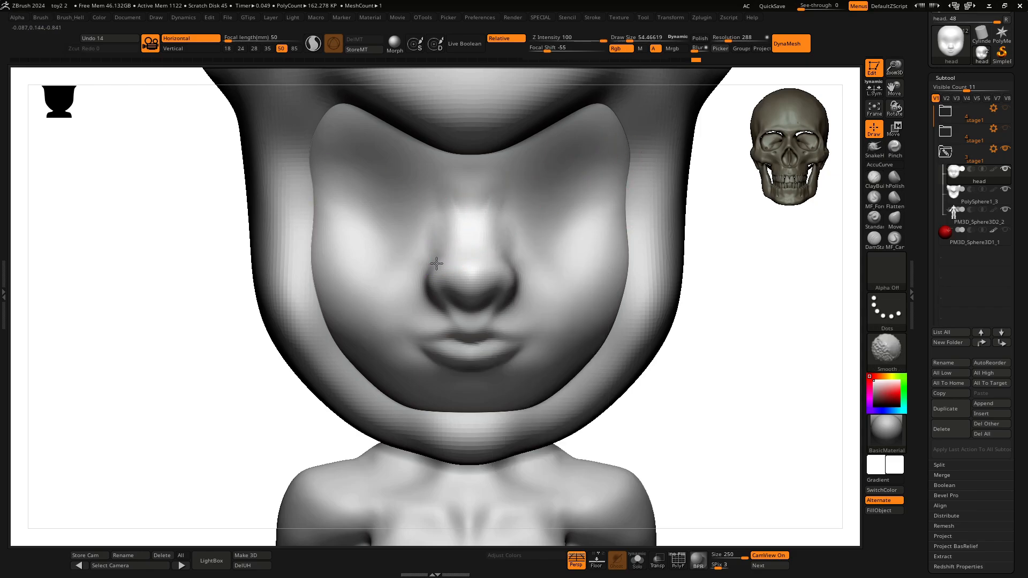
mouse_move(569, 309)
left_mouse_down("shift")
mouse_move(491, 320)
mouse_move(524, 328)
mouse_move(489, 313)
left_mouse_up("shift")
Fill the philtrum and the creases beside the nose using ClayBuildup at draw size about 36, and smooth them into the cheeks.
key("space")
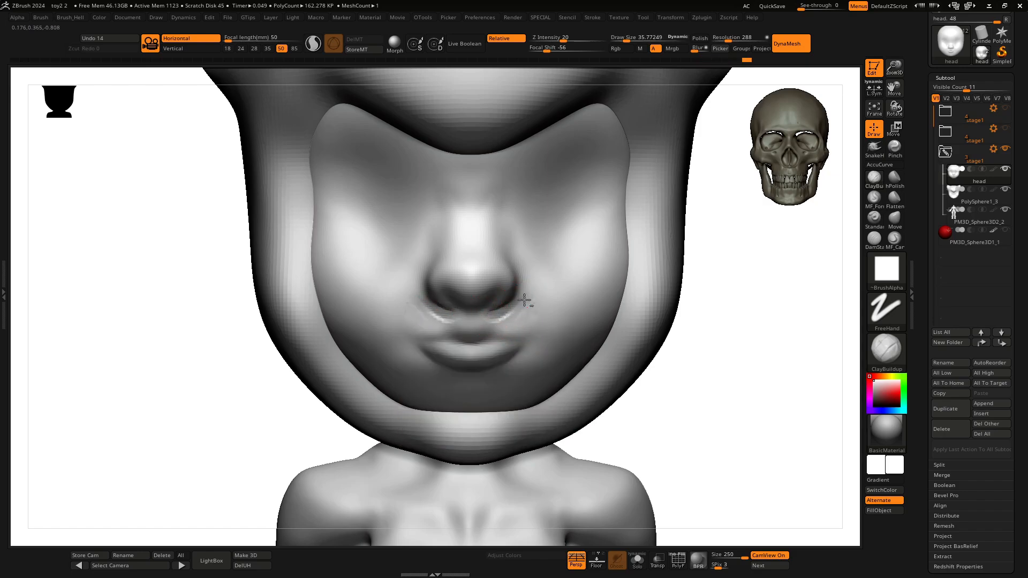
left_click_drag(528, 295, 541, 340)
left_click_drag(481, 321, 484, 325)
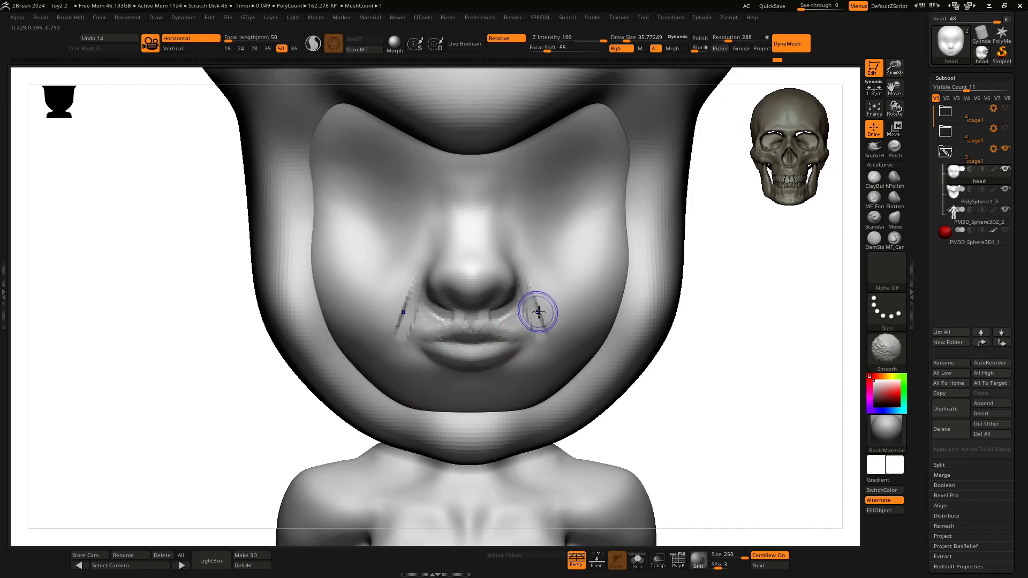
left_click_drag(540, 310, 526, 309, "shift")
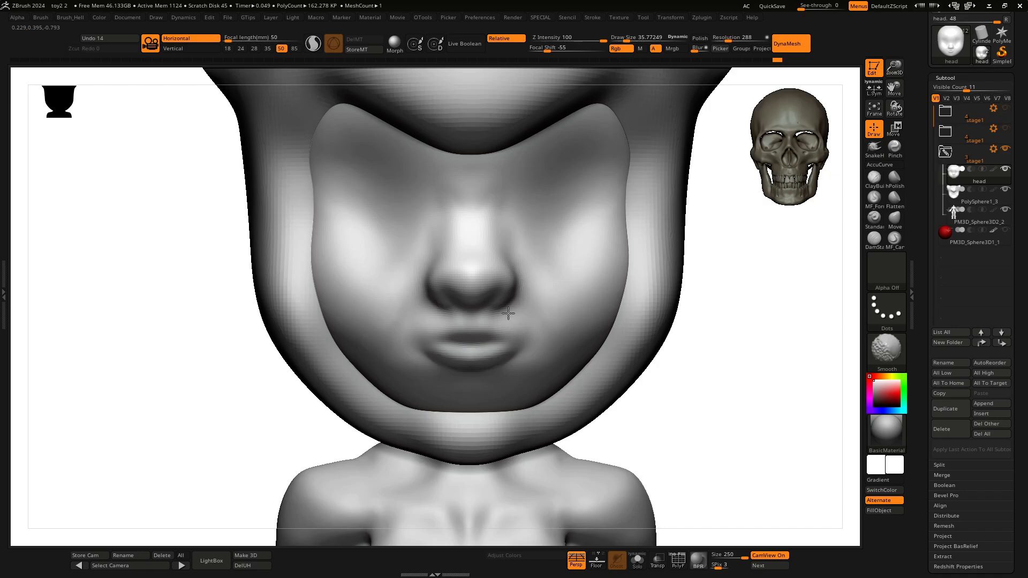
mouse_move(689, 340)
left_mouse_down()
mouse_move(725, 319)
mouse_move(716, 340)
mouse_move(718, 326)
left_mouse_up()
key("shift")
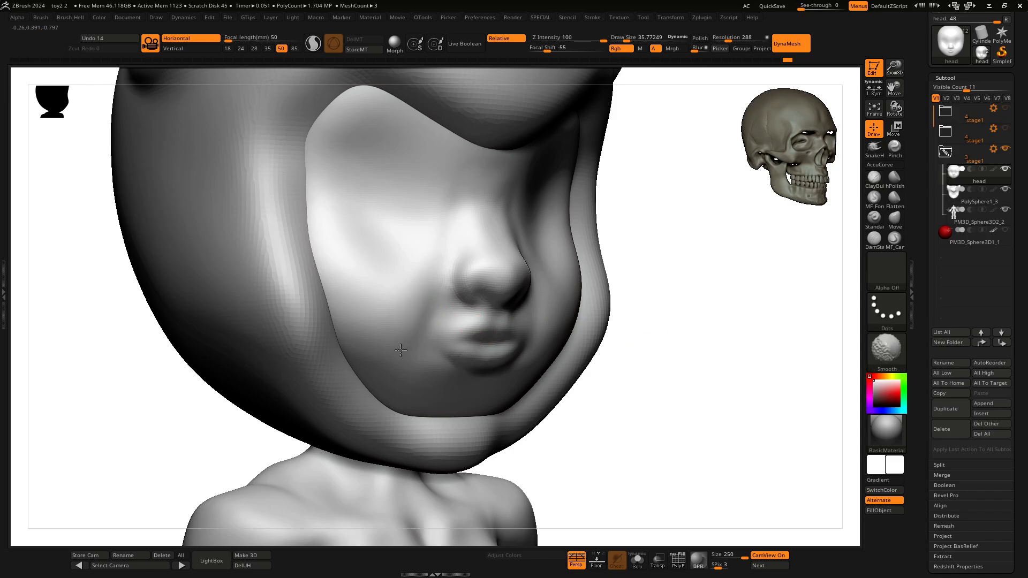
left_click_drag(705, 285, 542, 210, "shift")
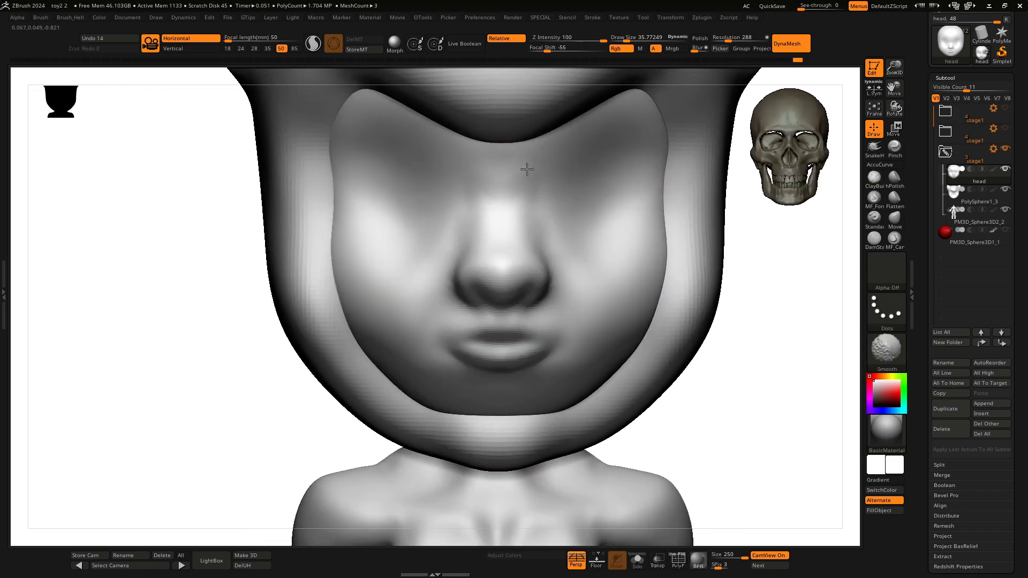
Narrow the nostril wings and the nose using the Move brush at draw size about 86.
key("f")
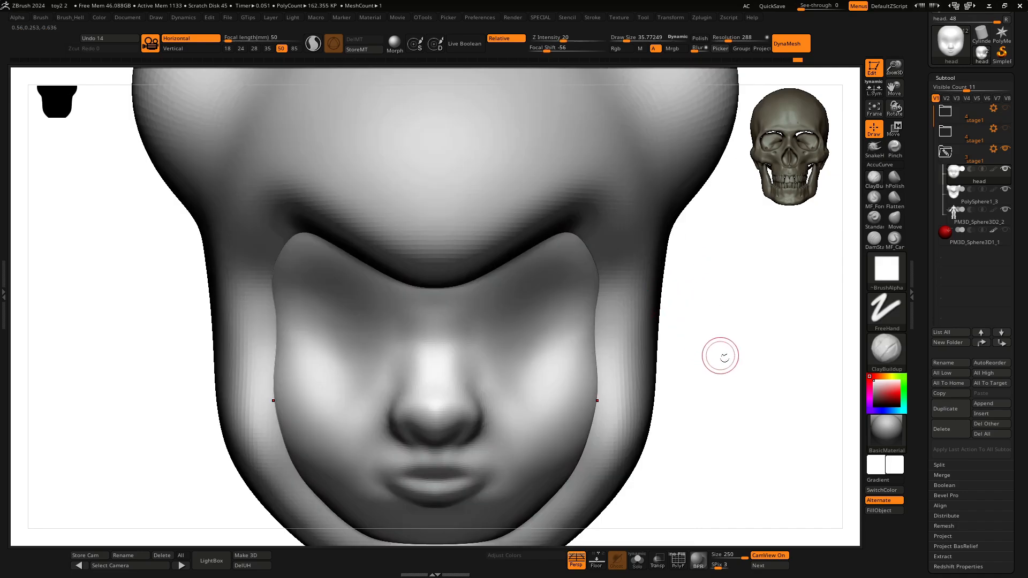
key("f")
mouse_move(689, 332)
left_mouse_down()
mouse_move(663, 334)
mouse_move(705, 321)
left_mouse_up()
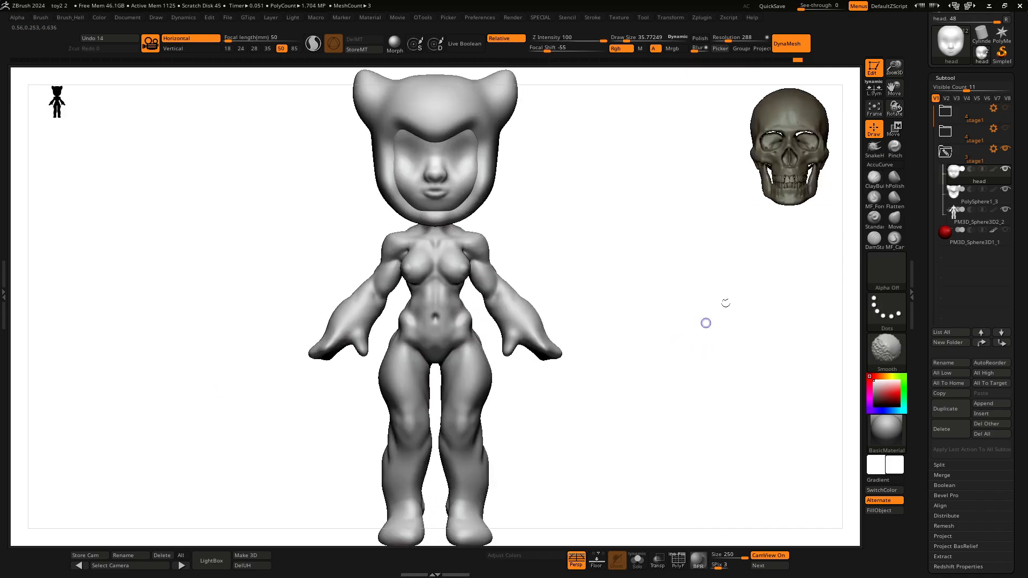
left_click_drag(894, 68, 860, 268)
key("b")
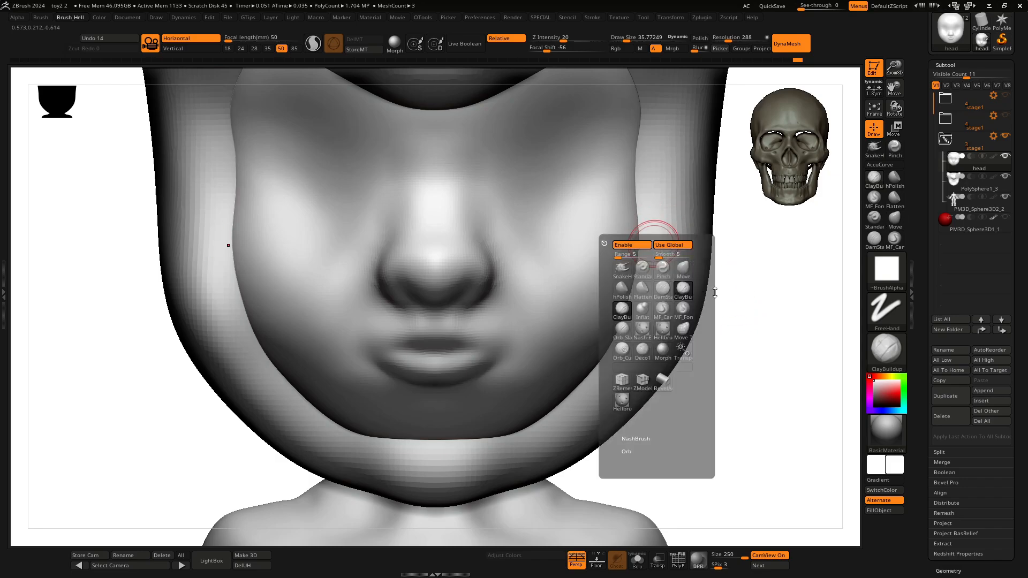
left_click(684, 269)
key("space")
left_click_drag(428, 289, 393, 284)
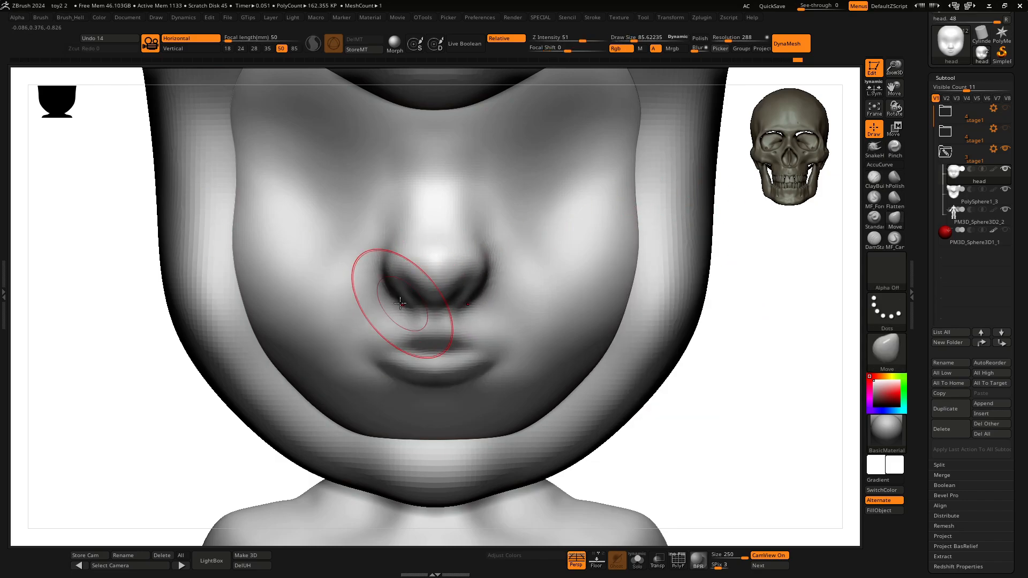
left_click_drag(388, 244, 405, 241)
Pull the nose tip forward and refine the nose's underside in profile using the Move brush.
left_click_drag(723, 317, 615, 298)
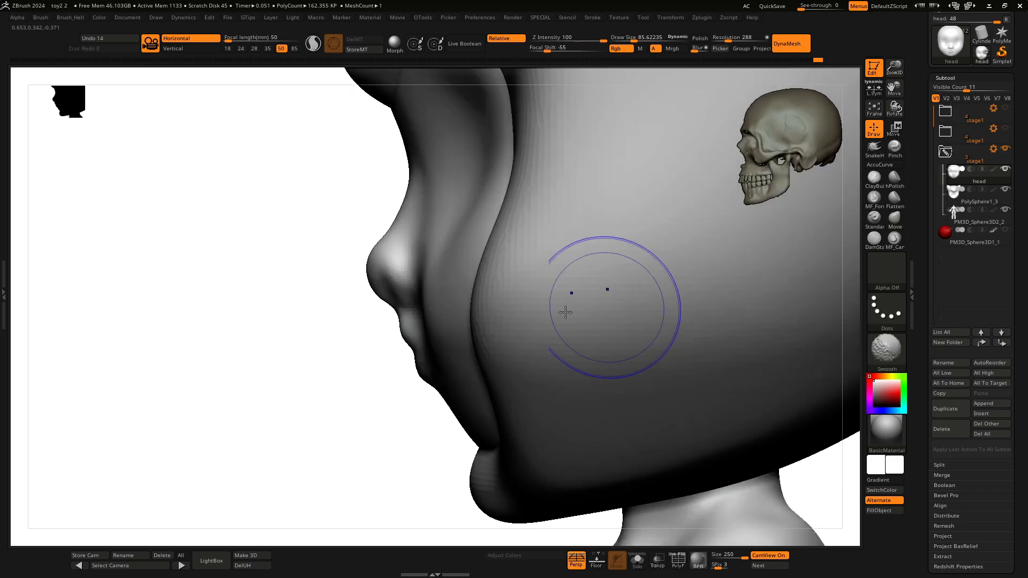
left_click_drag(380, 263, 361, 262)
left_click_drag(385, 227, 362, 259)
left_click_drag(384, 298, 376, 302)
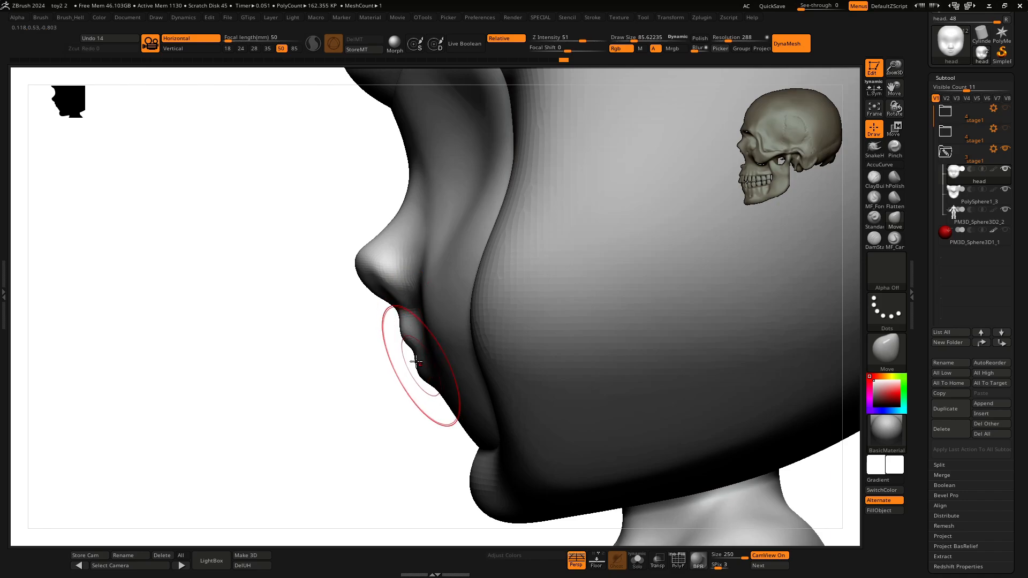
Pull the lips forward and reshape the chin in profile and three-quarter view using the Move brush.
left_click_drag(417, 357, 398, 358)
mouse_move(425, 401)
left_mouse_down()
mouse_move(441, 379)
mouse_move(450, 412)
left_mouse_up()
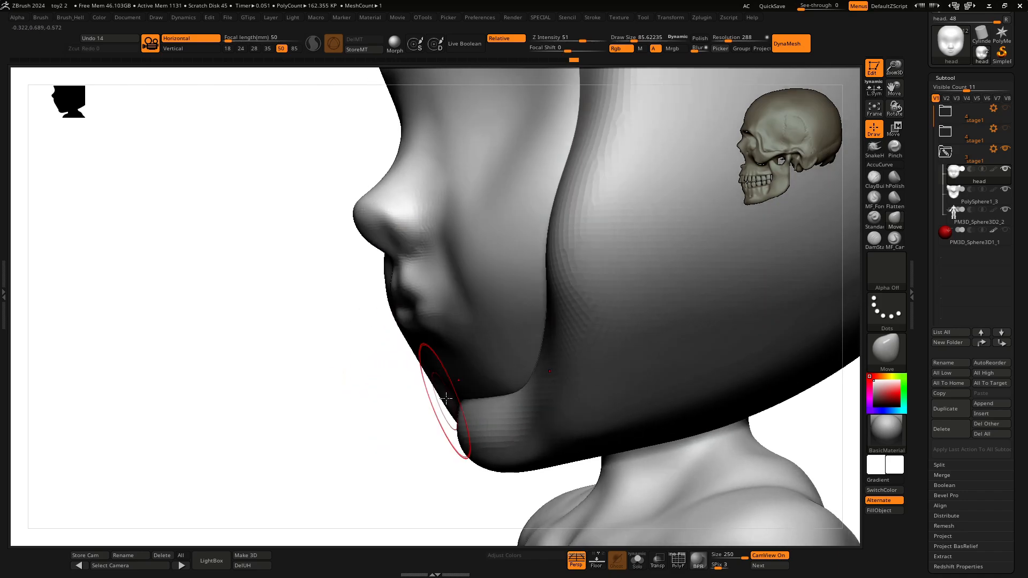
left_click_drag(411, 458, 459, 413)
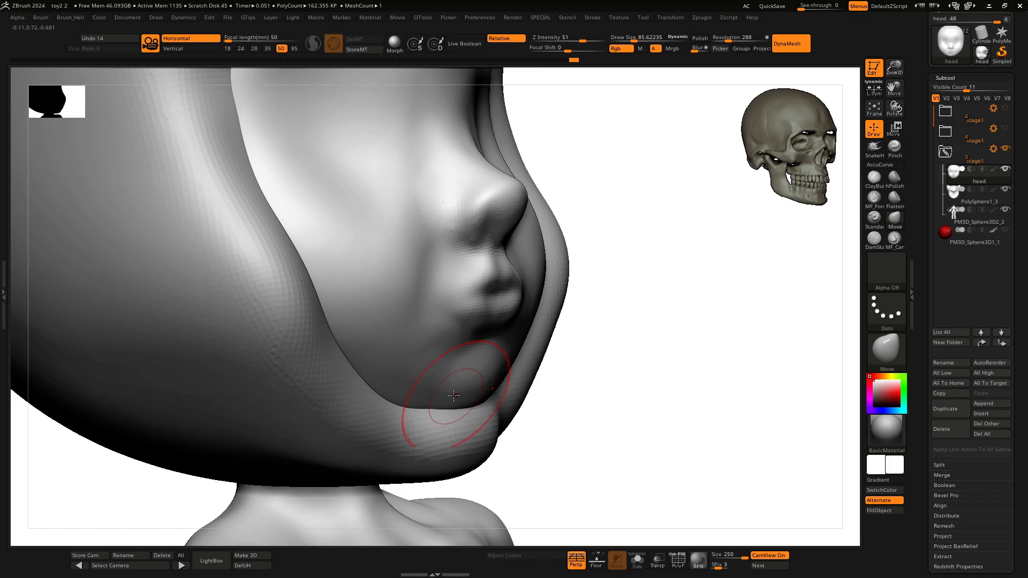
mouse_move(624, 369)
left_mouse_down()
mouse_move(636, 369)
mouse_move(461, 415)
mouse_move(465, 390)
left_mouse_up()
mouse_move(621, 423)
left_mouse_down()
mouse_move(541, 399)
mouse_move(604, 373)
left_mouse_up()
key("f")
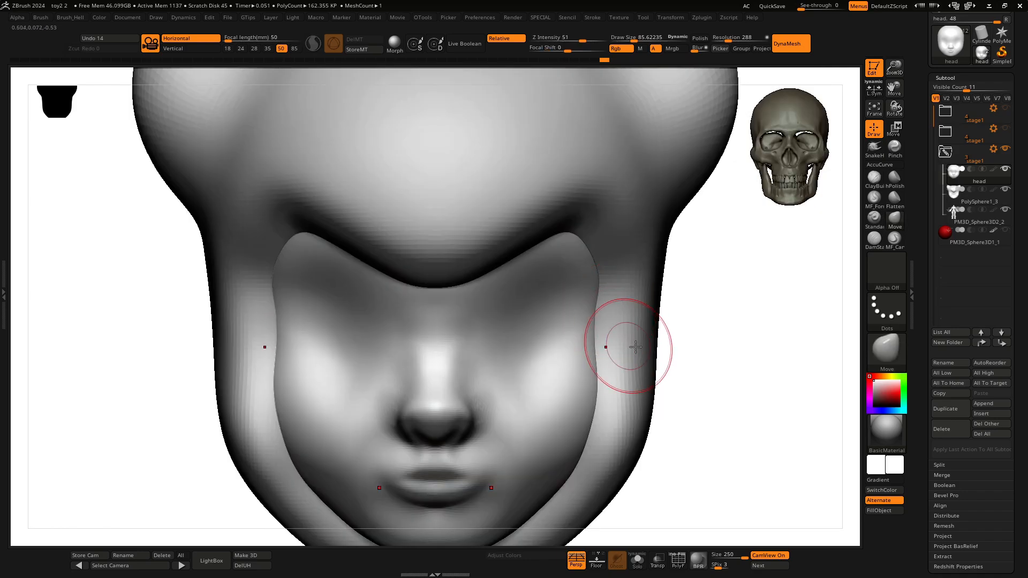
Widen the mouth by pulling its corners outward and up using the Move brush at draw size about 58.
key("f")
left_click_drag(646, 305, 811, 162)
left_click_drag(894, 73, 813, 358)
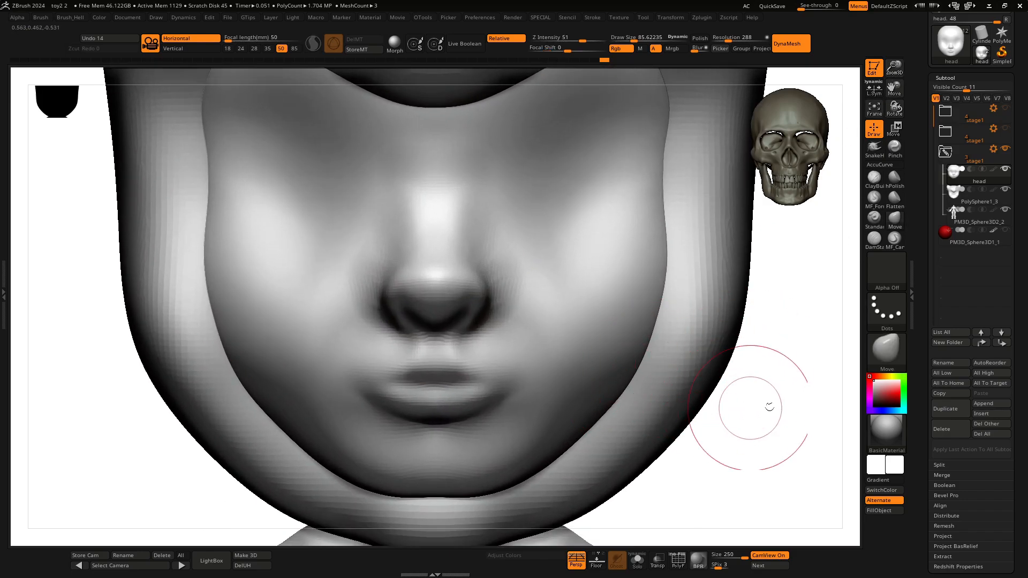
left_click_drag(769, 406, 775, 324, "alt")
key("space")
left_click_drag(555, 315, 552, 316)
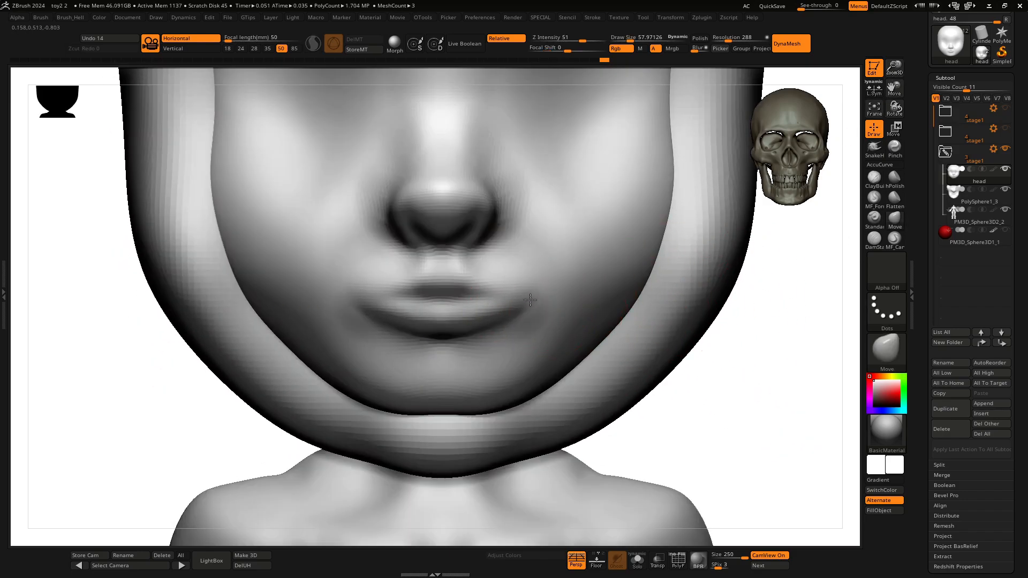
Sharpen the mouth corners using the Move brush with AccuCurve on, undoing unwanted lip moves and reducing the draw size to about 39.
left_click(884, 165)
mouse_move(520, 304)
left_mouse_down("alt")
mouse_move(431, 303)
mouse_move(446, 302)
left_mouse_up("alt")
key("ctrl+z")
key("ctrl+z")
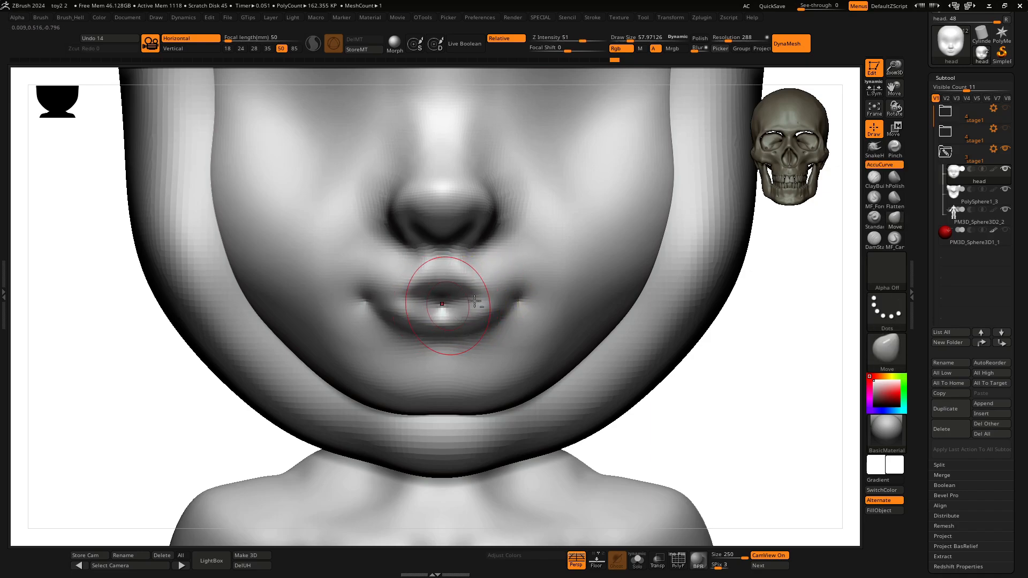
key("ctrl+z")
mouse_move(472, 254)
left_mouse_down("alt")
mouse_move(446, 249)
mouse_move(462, 230)
left_mouse_up("alt")
key("space")
key("ctrl+z")
left_click_drag(750, 326, 737, 241)
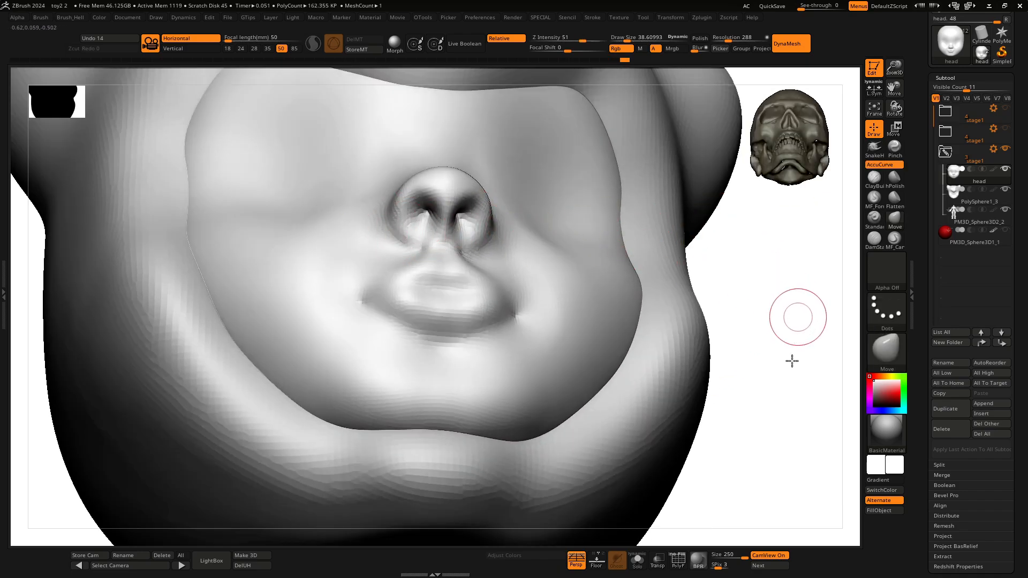
left_click_drag(792, 316, 720, 353)
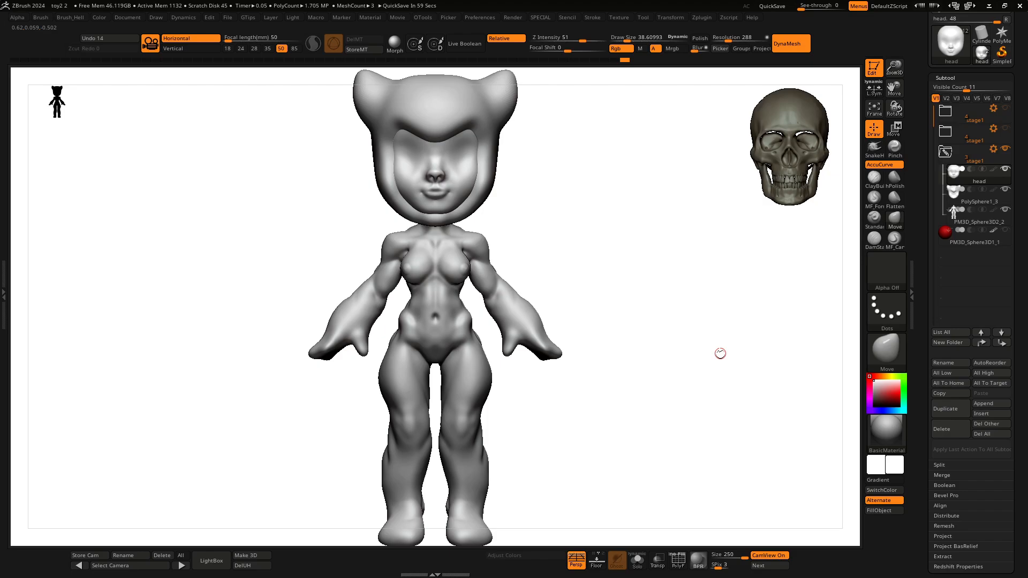
Build up the upper and lower eyelids of both closed eyes using ClayBuildup at draw size about 39.
mouse_move(604, 247)
left_mouse_down("alt")
mouse_move(616, 285)
mouse_move(669, 297)
mouse_move(768, 294)
mouse_move(708, 266)
mouse_move(706, 286)
left_mouse_up("alt")
key("space")
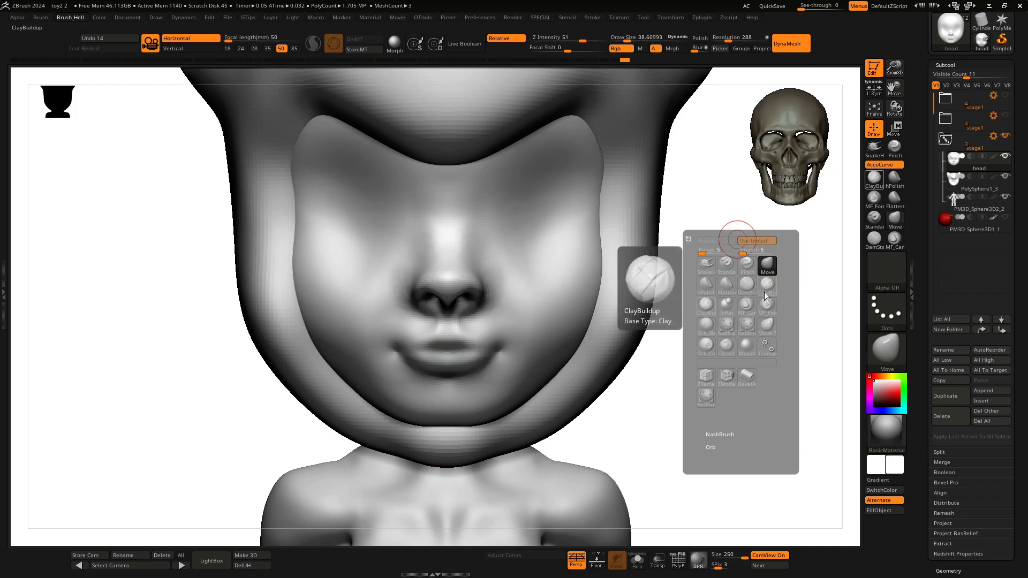
left_click(751, 305)
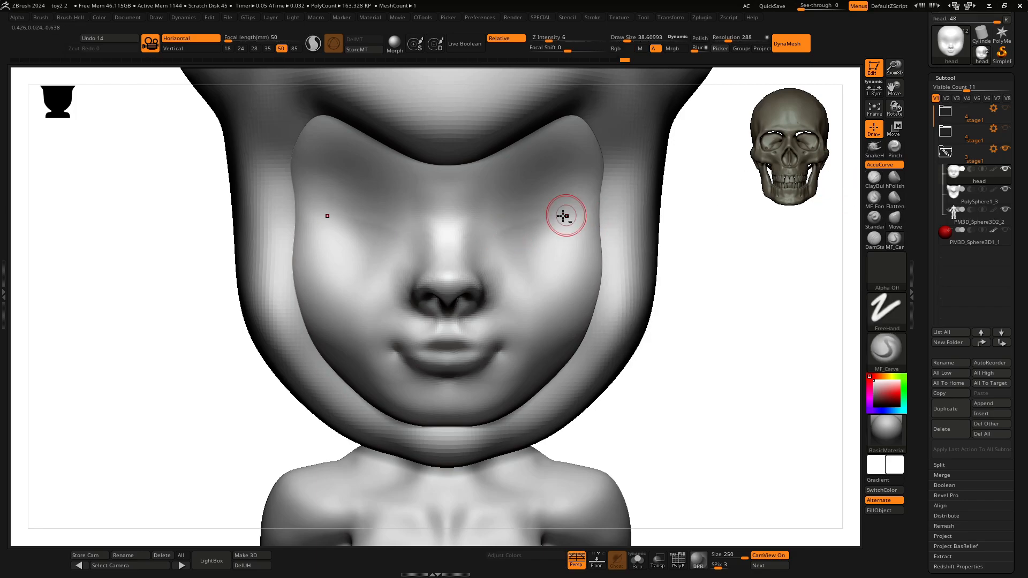
key("ctrl")
key("space")
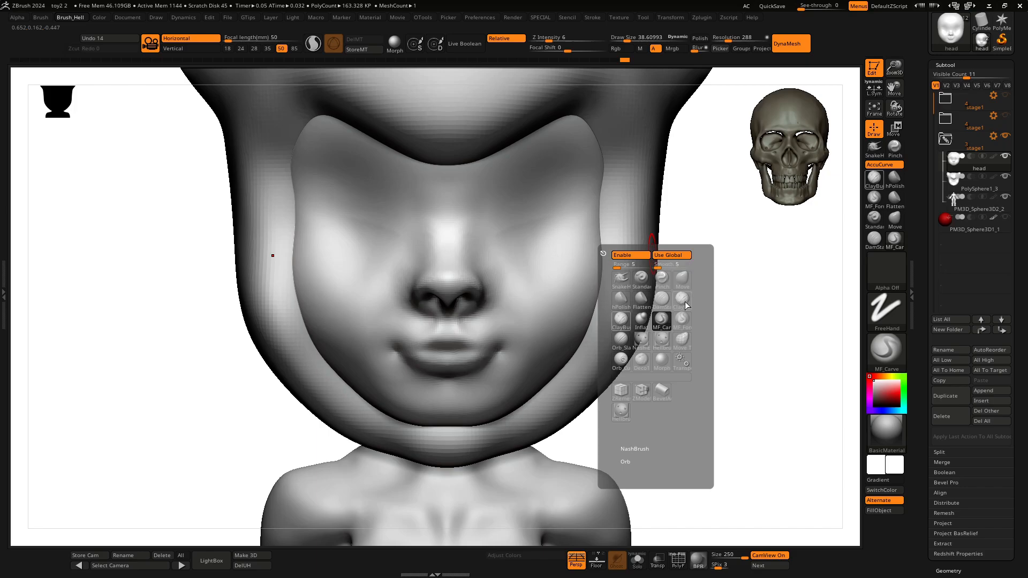
left_click(682, 301)
mouse_move(502, 225)
left_mouse_down()
mouse_move(539, 217)
mouse_move(540, 238)
mouse_move(503, 232)
mouse_move(515, 246)
left_mouse_up()
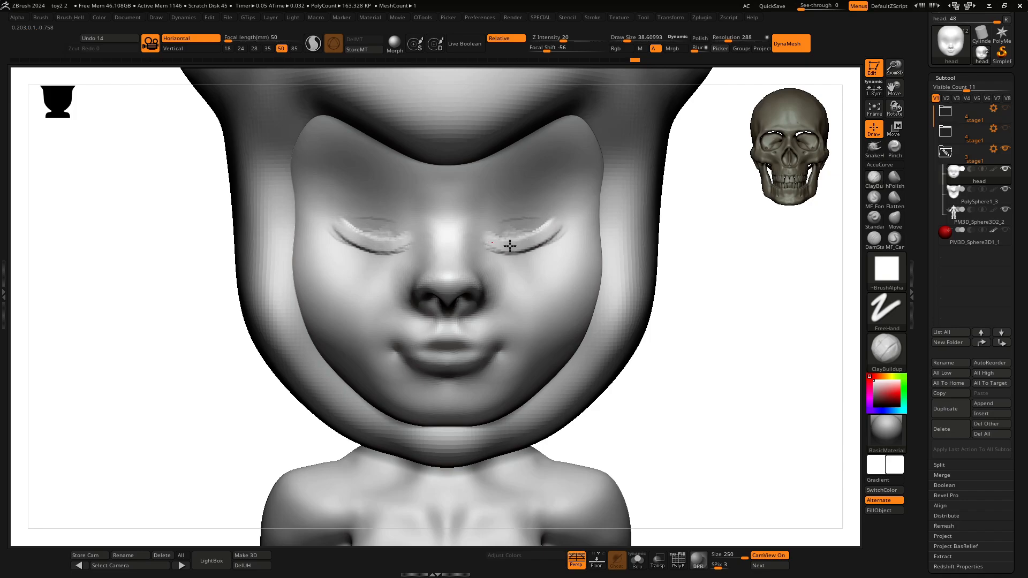
mouse_move(526, 255)
left_mouse_down()
mouse_move(553, 237)
mouse_move(512, 255)
mouse_move(494, 250)
mouse_move(489, 229)
mouse_move(515, 188)
mouse_move(555, 196)
mouse_move(488, 220)
mouse_move(587, 217)
left_mouse_up()
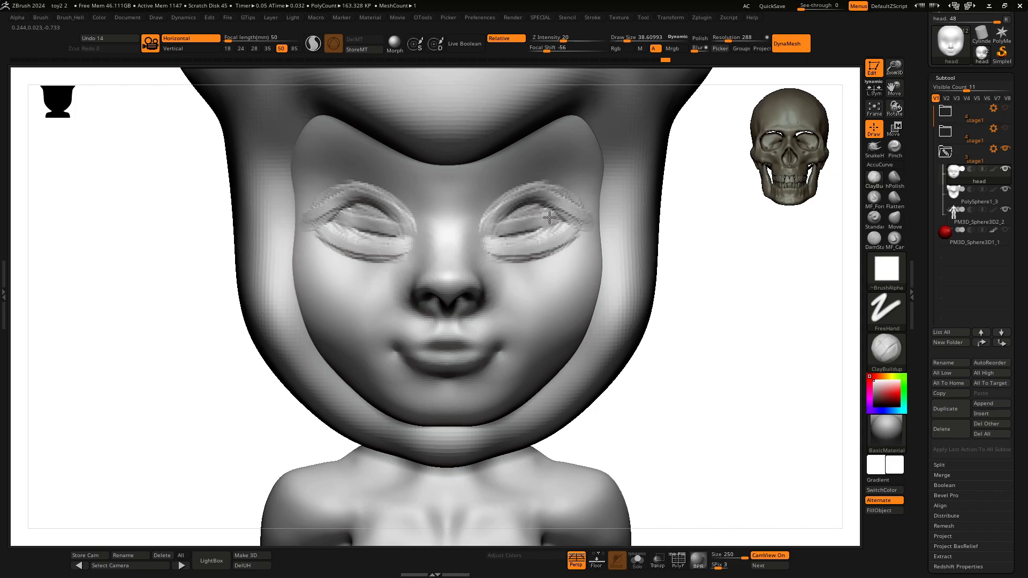
mouse_move(540, 213)
left_mouse_down()
mouse_move(497, 221)
mouse_move(542, 203)
mouse_move(538, 227)
mouse_move(554, 204)
mouse_move(514, 226)
mouse_move(533, 201)
mouse_move(494, 220)
mouse_move(546, 209)
mouse_move(539, 200)
mouse_move(498, 211)
mouse_move(501, 224)
mouse_move(535, 202)
mouse_move(550, 211)
mouse_move(527, 208)
mouse_move(540, 213)
mouse_move(514, 225)
mouse_move(567, 236)
mouse_move(551, 230)
mouse_move(505, 250)
mouse_move(565, 249)
mouse_move(498, 254)
left_mouse_up()
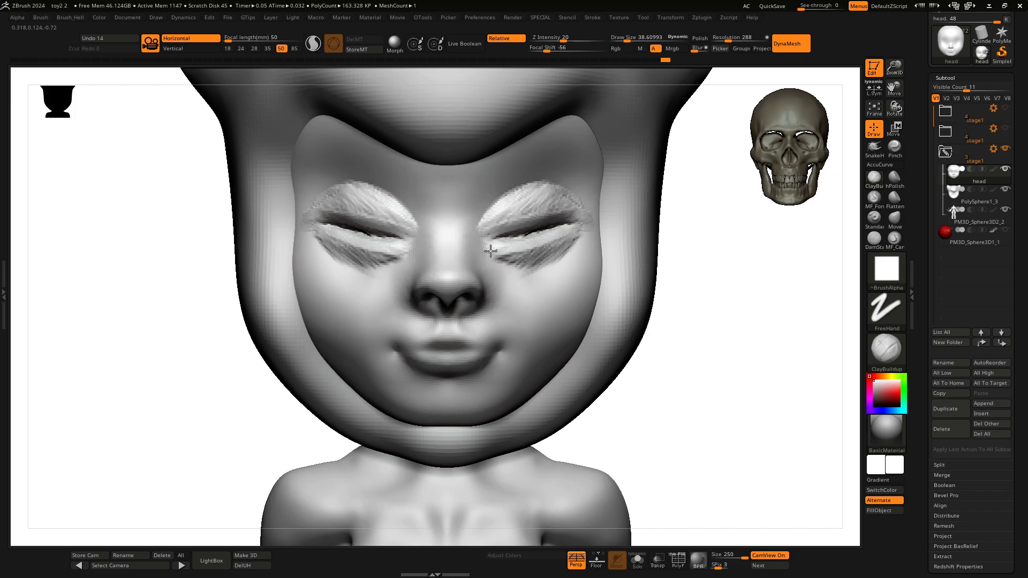
Sculpt the brow area above the eyes using ClayBuildup at draw size about 54, and smooth it together with the eyelids.
key("space")
left_click_drag(538, 190, 543, 190)
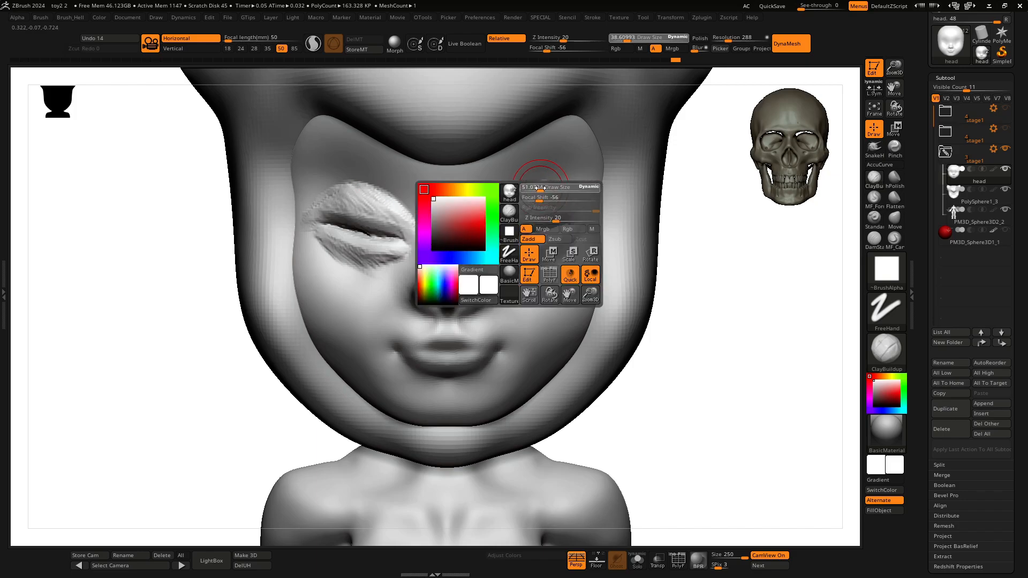
mouse_move(482, 183)
left_mouse_down()
mouse_move(553, 130)
mouse_move(514, 160)
mouse_move(536, 144)
mouse_move(588, 156)
left_mouse_up()
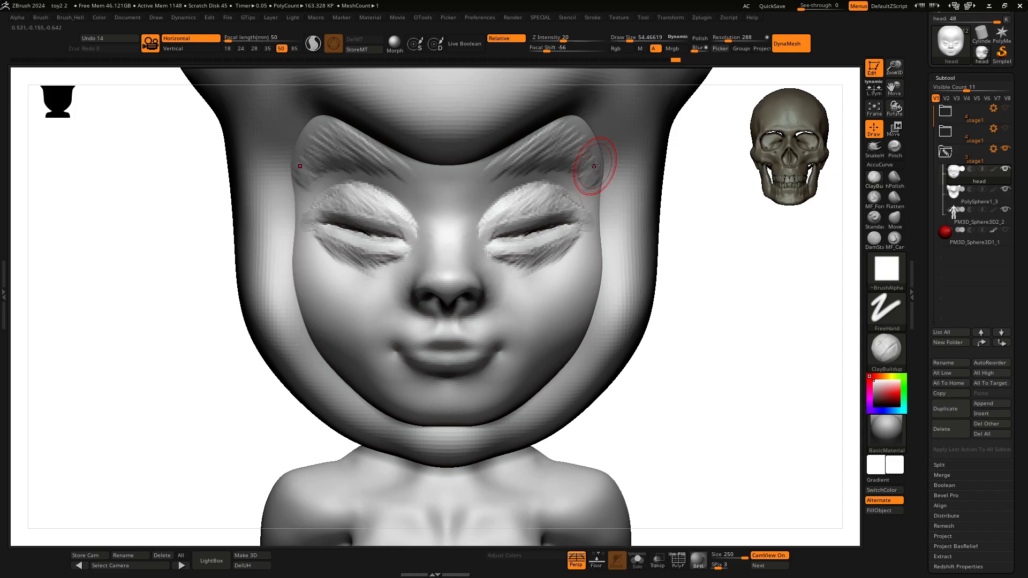
mouse_move(477, 183)
left_mouse_down()
mouse_move(574, 139)
mouse_move(516, 164)
left_mouse_up()
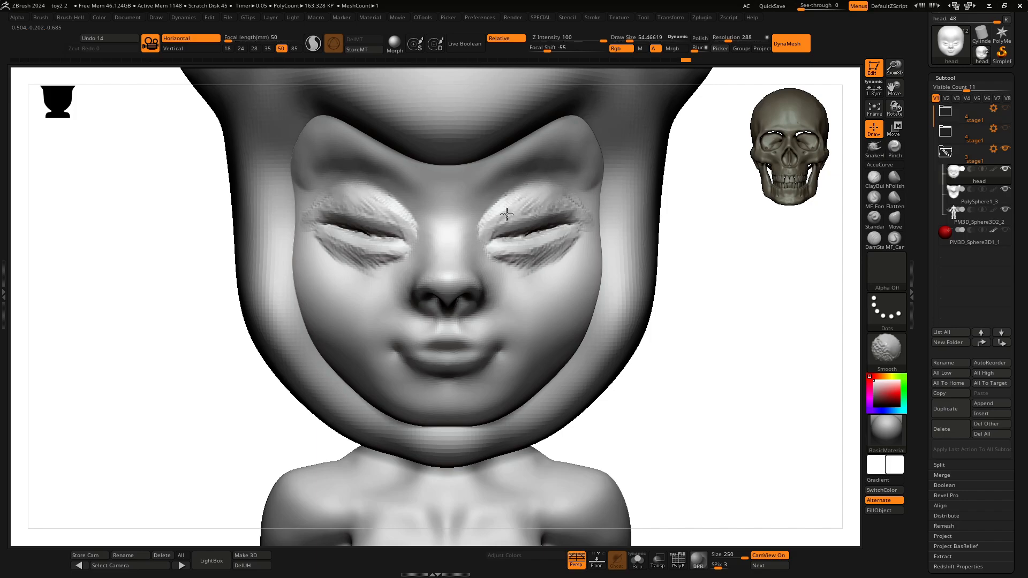
mouse_move(507, 215)
left_mouse_down("shift")
mouse_move(532, 252)
mouse_move(530, 227)
mouse_move(498, 239)
mouse_move(560, 220)
left_mouse_up("shift")
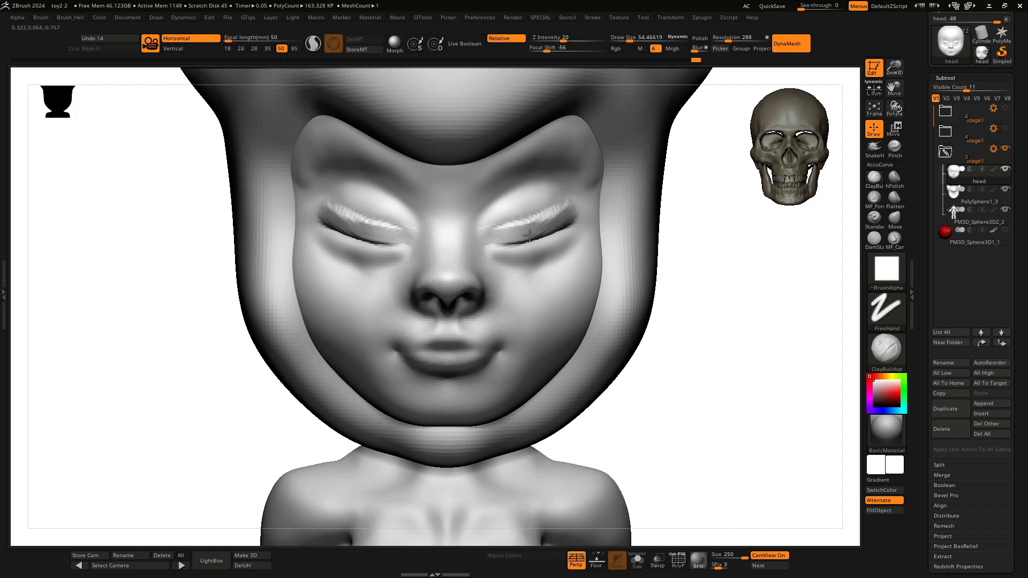
left_click_drag(543, 223, 566, 210, "shift")
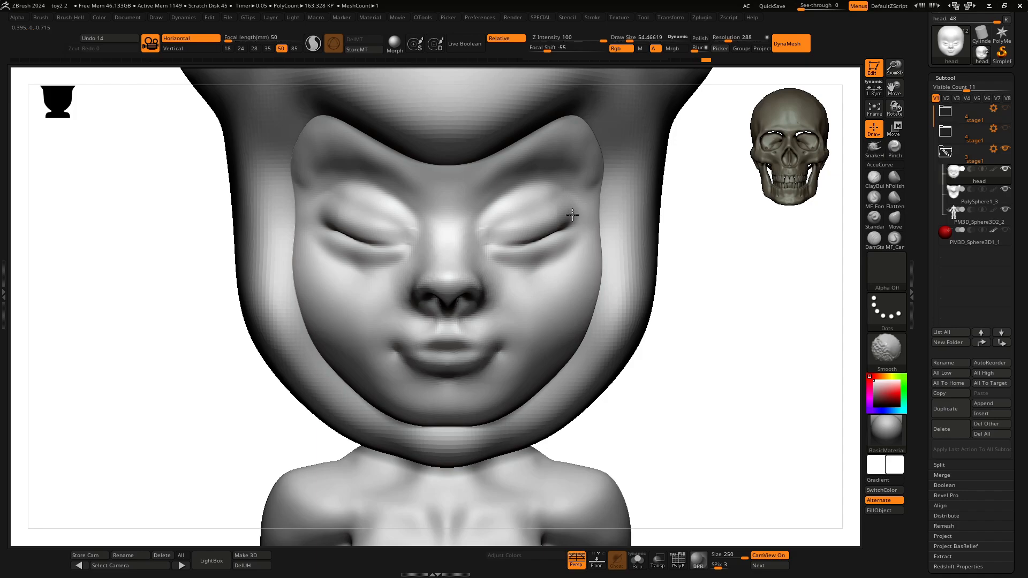
Cut the closed eyelid line into both eyes using DamStandard at draw size about 54, and remesh the head with DynaMesh.
mouse_move(721, 262)
left_mouse_down()
mouse_move(696, 259)
mouse_move(760, 255)
mouse_move(771, 269)
mouse_move(778, 251)
mouse_move(698, 250)
left_mouse_up()
key("space")
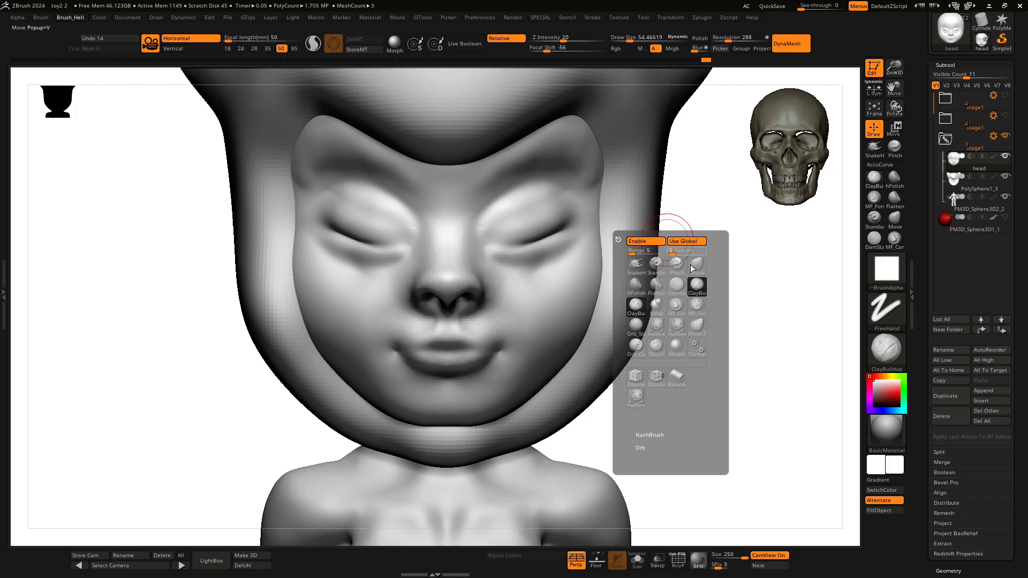
left_click(680, 304)
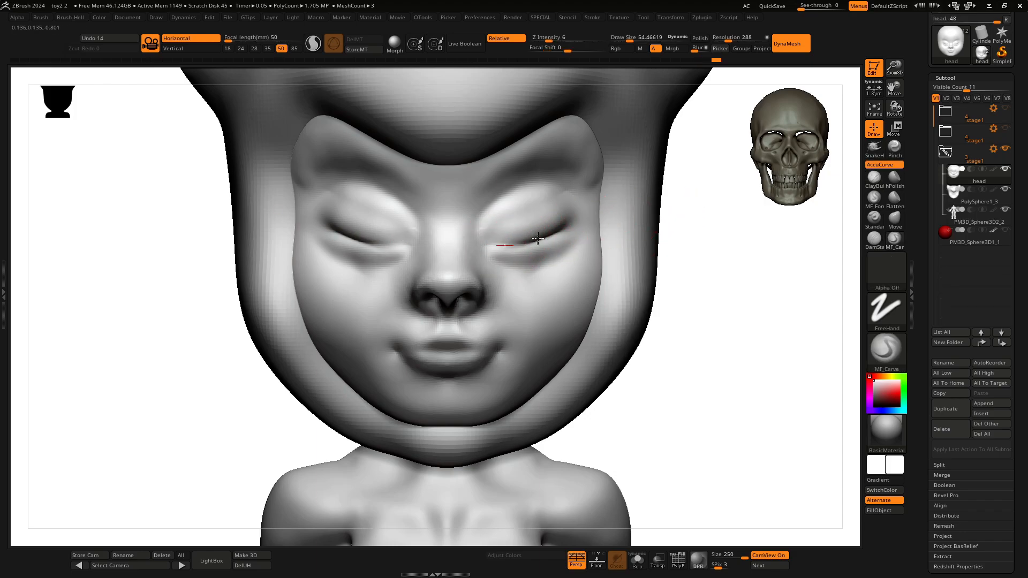
key("space")
left_click(621, 285)
mouse_move(576, 229)
left_mouse_down()
mouse_move(524, 237)
mouse_move(579, 230)
left_mouse_up()
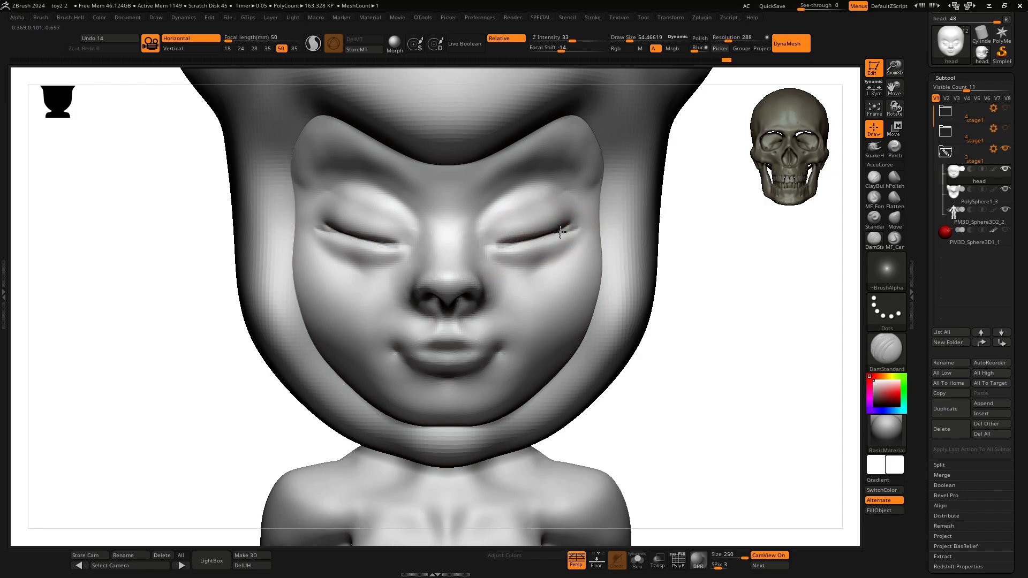
mouse_move(499, 248)
left_mouse_down("shift")
mouse_move(563, 231)
mouse_move(562, 253)
mouse_move(530, 280)
mouse_move(566, 243)
mouse_move(558, 260)
mouse_move(505, 261)
mouse_move(564, 228)
mouse_move(567, 236)
left_mouse_up("shift")
key("ctrl+z")
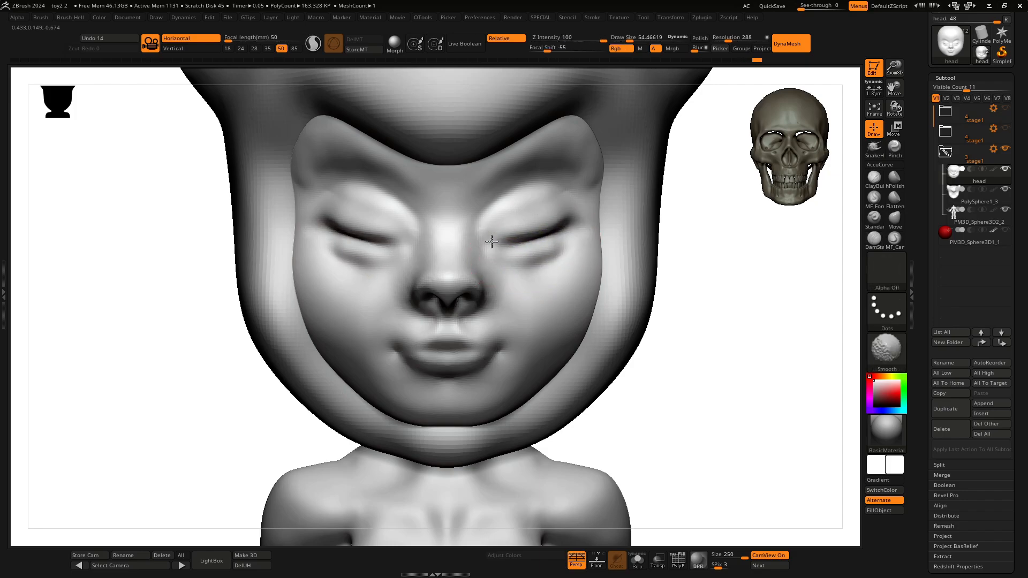
left_click_drag(732, 321, 746, 328, "ctrl")
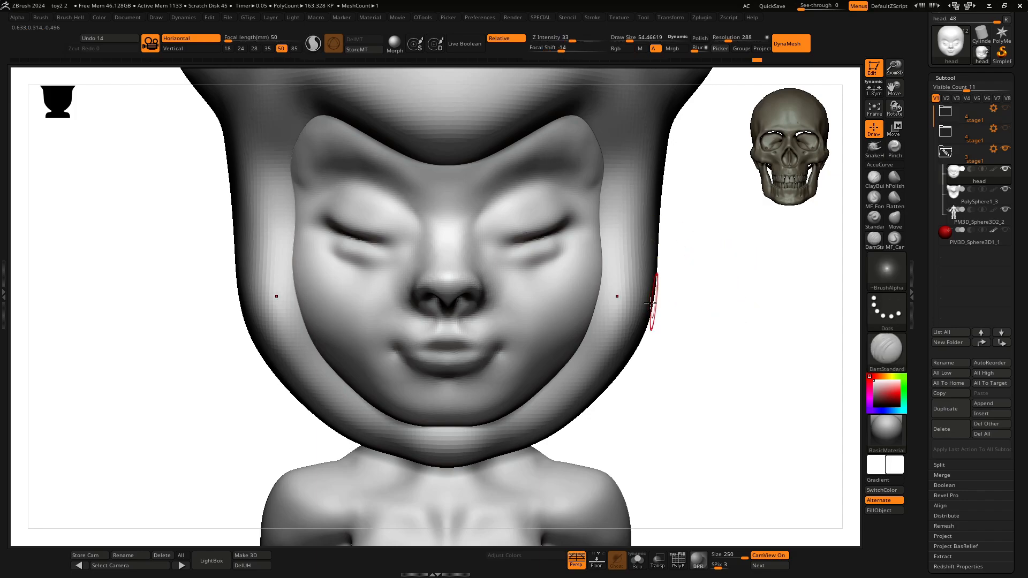
Hide the PolySphere1_3 hood and rework the outer eye corners in three-quarter view.
key("f")
key("f")
mouse_move(656, 342)
left_mouse_down()
mouse_move(627, 335)
mouse_move(669, 338)
left_mouse_up()
key("f")
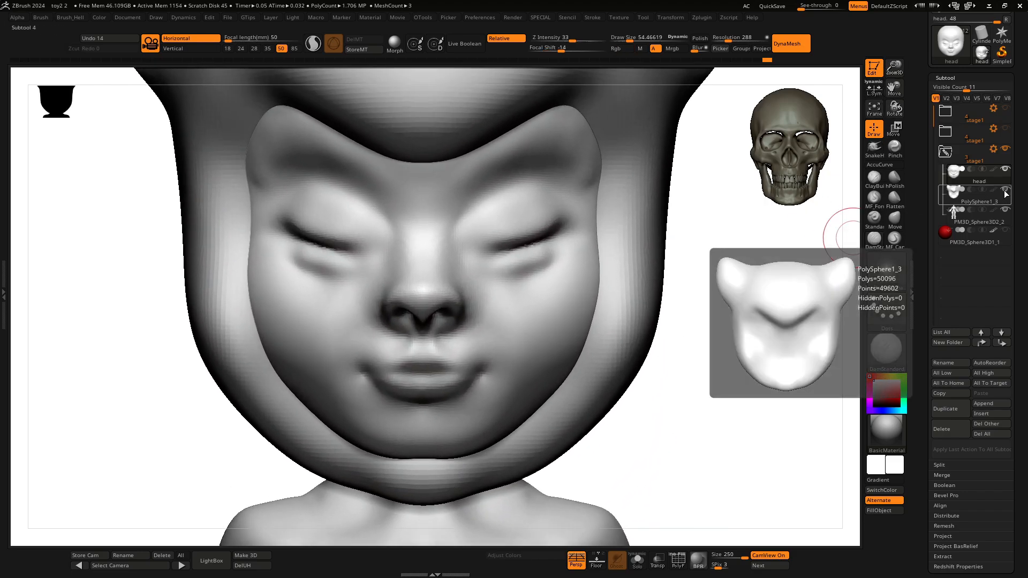
left_click(1005, 189)
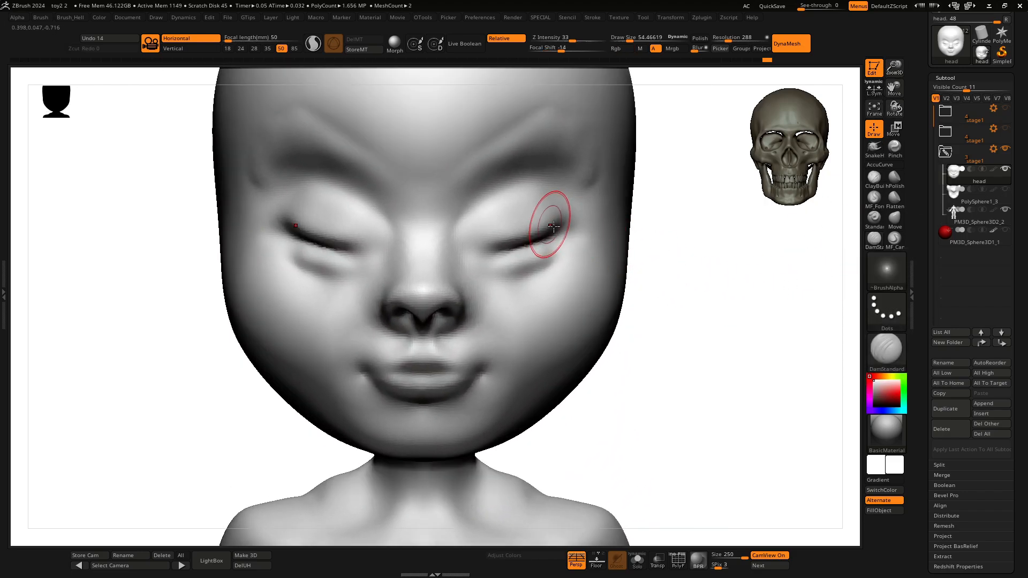
mouse_move(681, 259)
left_mouse_down()
mouse_move(657, 252)
mouse_move(665, 256)
left_mouse_up()
mouse_move(435, 219)
left_mouse_down()
mouse_move(525, 225)
mouse_move(480, 217)
left_mouse_up()
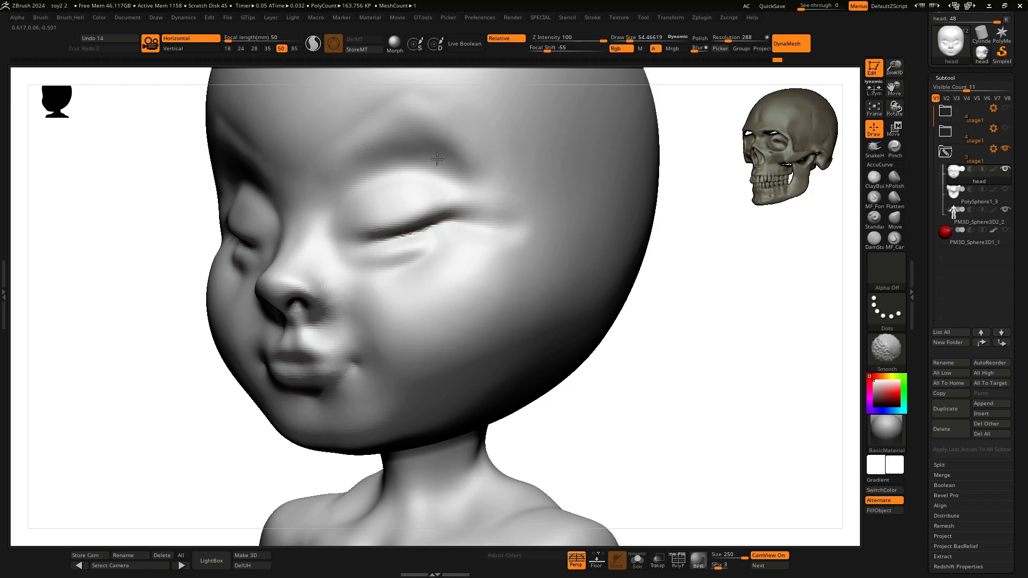
Fill the closed-eye creases using ClayBuildup and smooth both eyes into rounded eyeball volumes.
key("b")
left_click(679, 303)
key("space")
left_click_drag(498, 182, 507, 183)
mouse_move(715, 271)
left_mouse_down("alt")
mouse_move(734, 316)
mouse_move(715, 270)
left_mouse_up("alt")
mouse_move(384, 205)
left_mouse_down()
mouse_move(459, 182)
mouse_move(415, 197)
mouse_move(496, 185)
mouse_move(418, 189)
mouse_move(383, 161)
mouse_move(496, 179)
mouse_move(466, 199)
mouse_move(489, 142)
mouse_move(443, 147)
mouse_move(444, 160)
mouse_move(523, 191)
mouse_move(467, 203)
left_mouse_up()
left_click_drag(693, 246, 745, 261, "shift")
mouse_move(443, 261)
left_mouse_down("shift")
mouse_move(381, 269)
mouse_move(423, 286)
mouse_move(385, 301)
mouse_move(390, 264)
mouse_move(407, 279)
mouse_move(418, 252)
mouse_move(404, 264)
mouse_move(426, 252)
mouse_move(444, 286)
left_mouse_up("shift")
left_click_drag(677, 255, 752, 212, "alt")
Widen the nostril wings using the Move brush with AccuCurve off at draw size about 39.
key("space")
left_click_drag(522, 294, 515, 294)
key("b")
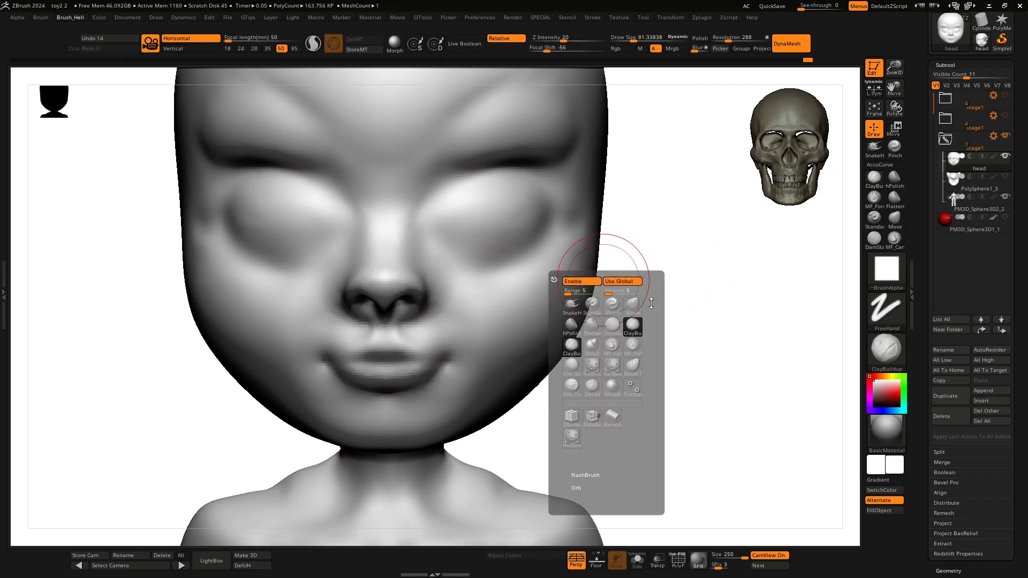
left_click(632, 306)
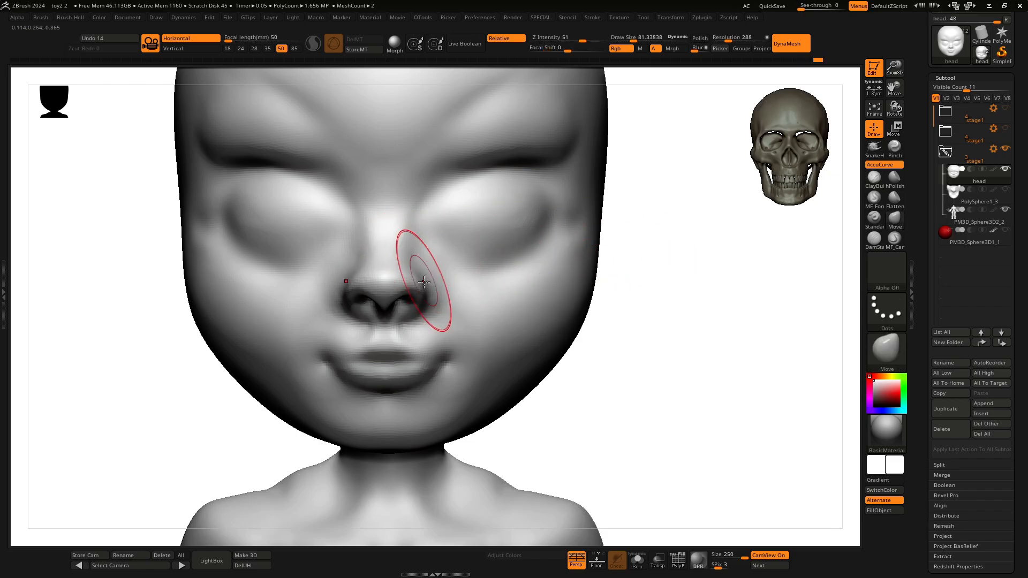
left_click(880, 164)
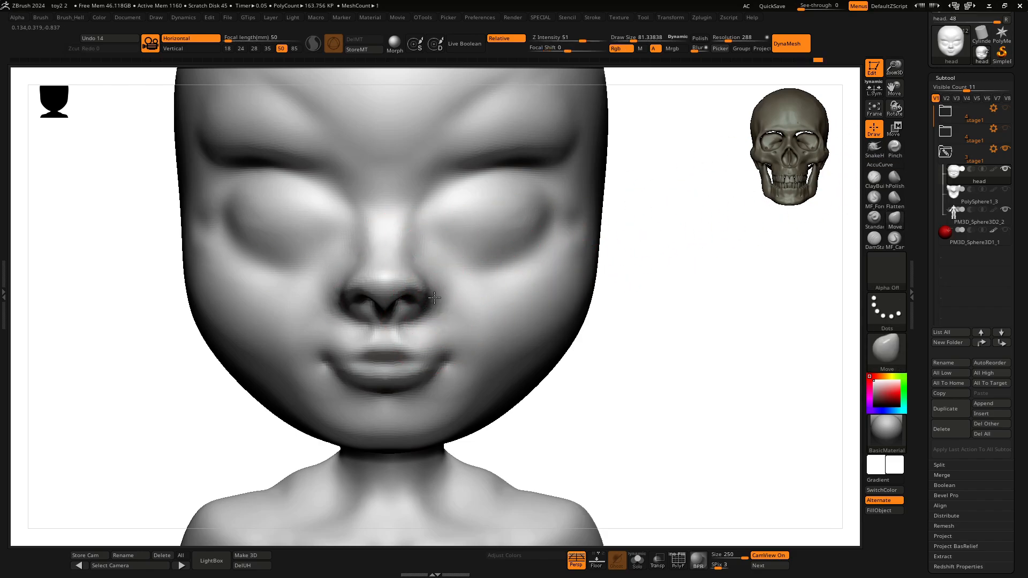
key("space")
mouse_move(441, 298)
left_mouse_down()
mouse_move(430, 298)
mouse_move(425, 272)
left_mouse_up()
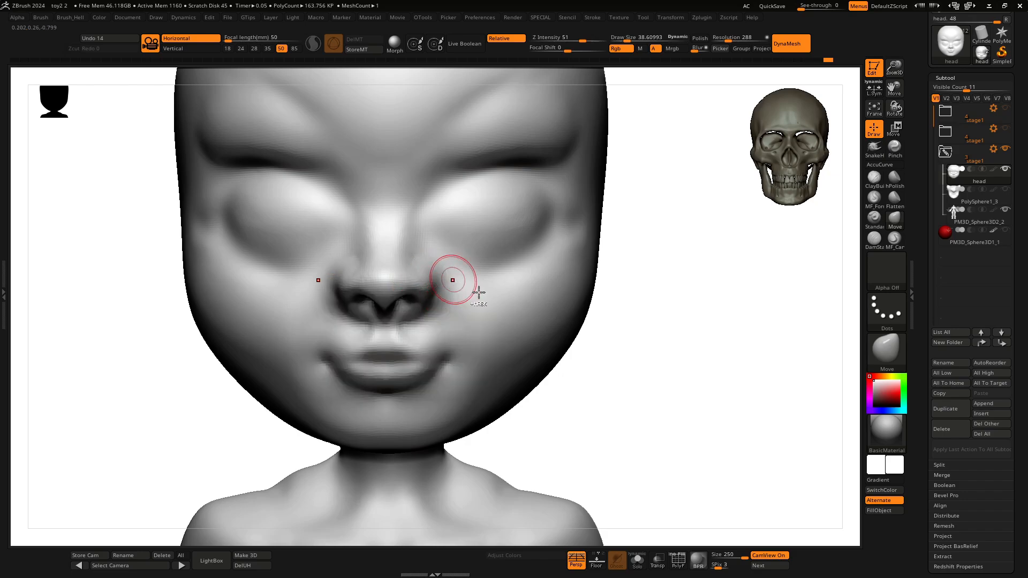
Refine and smooth the nostril wings from three-quarter, profile and front views, and remesh the head with DynaMesh.
left_click_drag(640, 364, 585, 337)
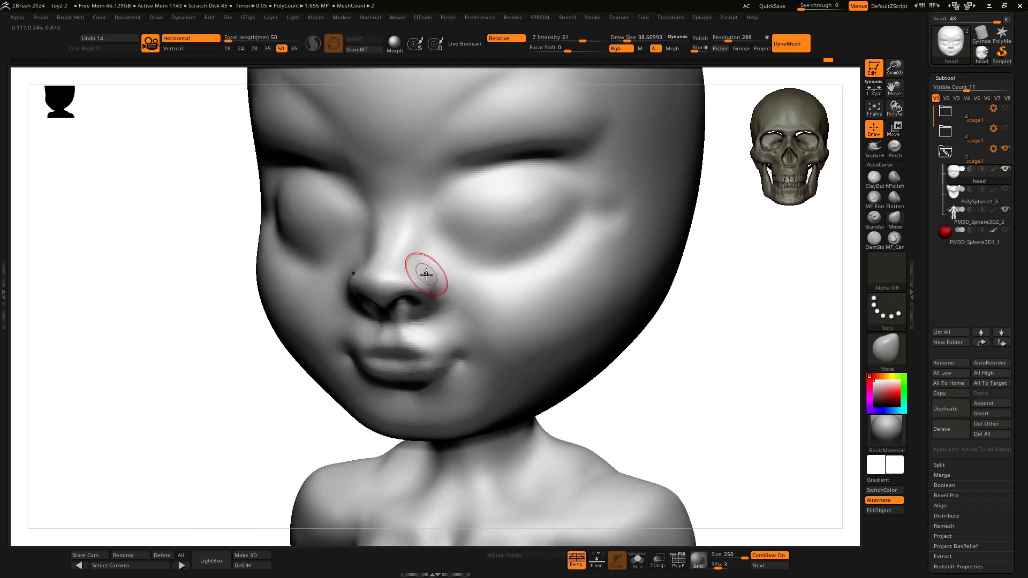
left_click_drag(696, 363, 530, 316, "shift")
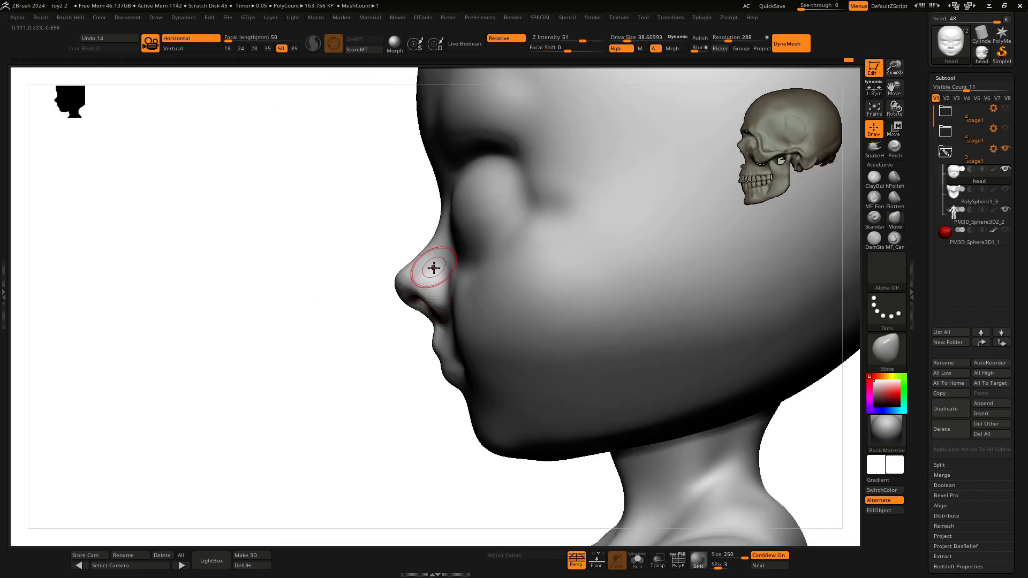
left_click_drag(371, 349, 415, 358)
left_click_drag(348, 367, 407, 354, "shift")
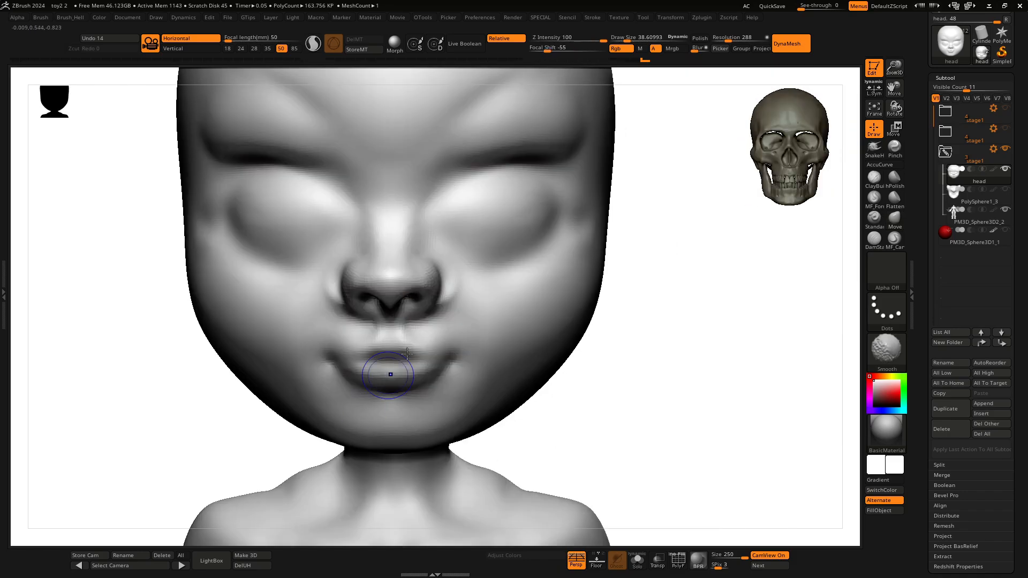
left_click_drag(446, 277, 462, 280)
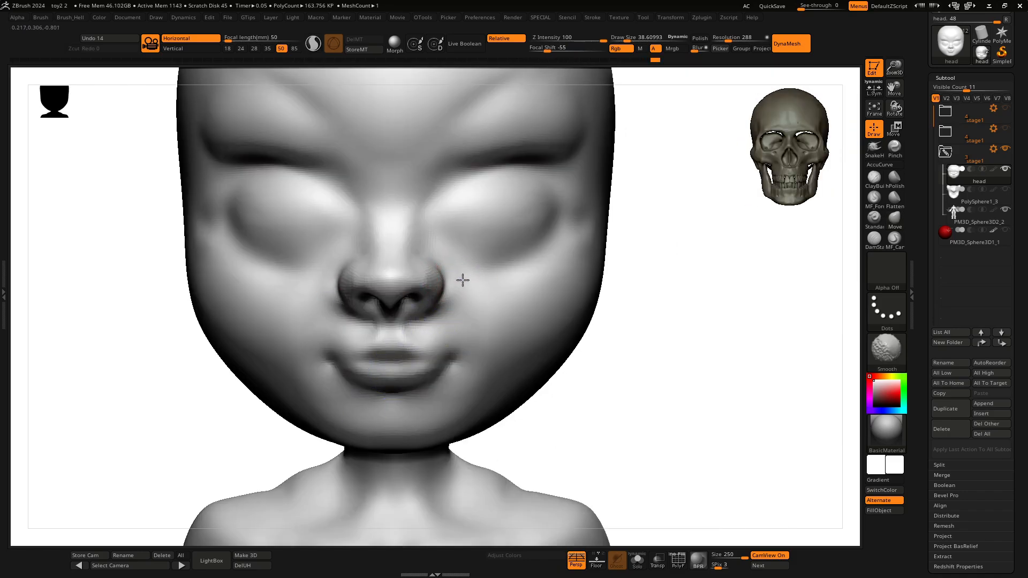
left_click_drag(699, 235, 654, 270, "ctrl")
Pull the mouth corners outward and adjust the lower face using the Move brush, raising the draw size to about 58.
left_click_drag(686, 305, 743, 244, "alt")
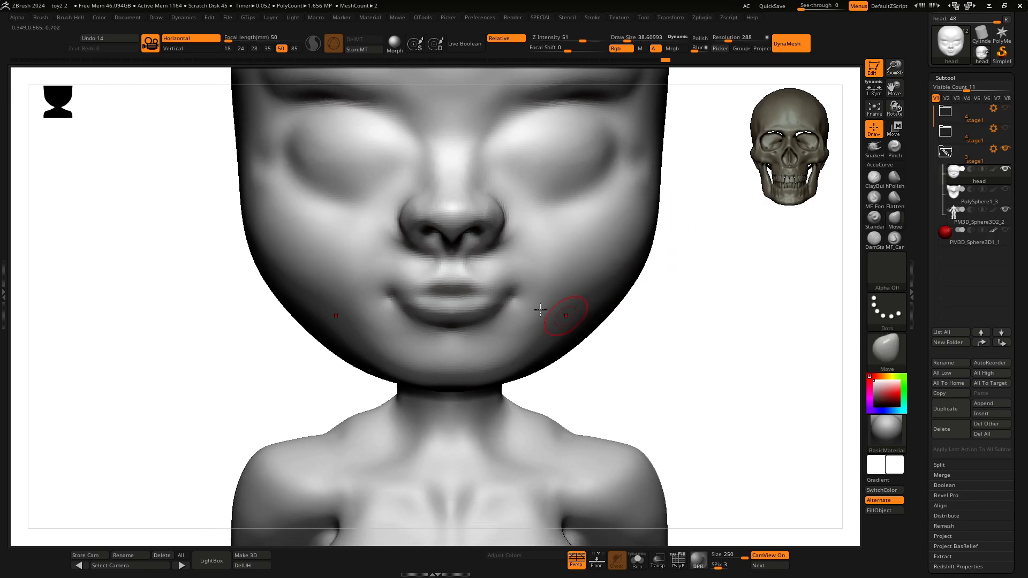
left_click_drag(513, 291, 519, 296)
key("space")
key("space")
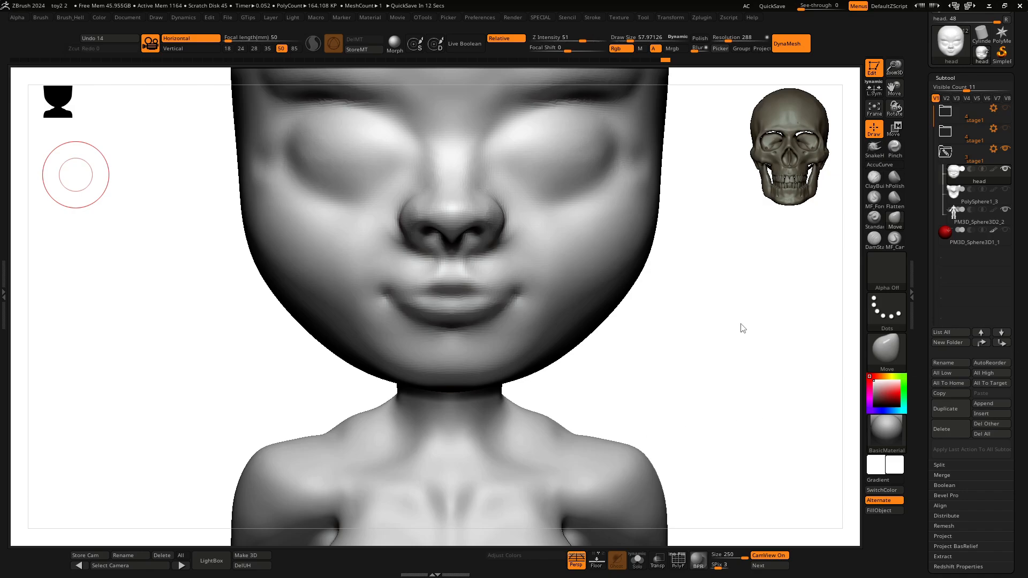
left_click_drag(685, 324, 685, 326)
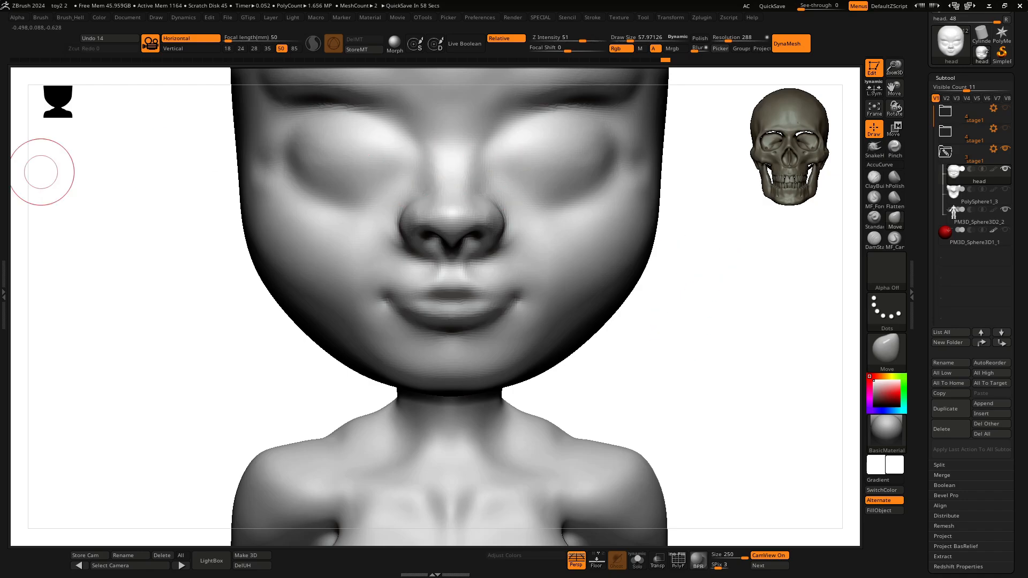
Carve the mouth line out past both corners using the DamStandard brush at draw size about 58.
left_click_drag(696, 301, 520, 318)
mouse_move(443, 450)
left_mouse_down("alt")
mouse_move(425, 436)
mouse_move(502, 335)
left_mouse_up("alt")
key("f")
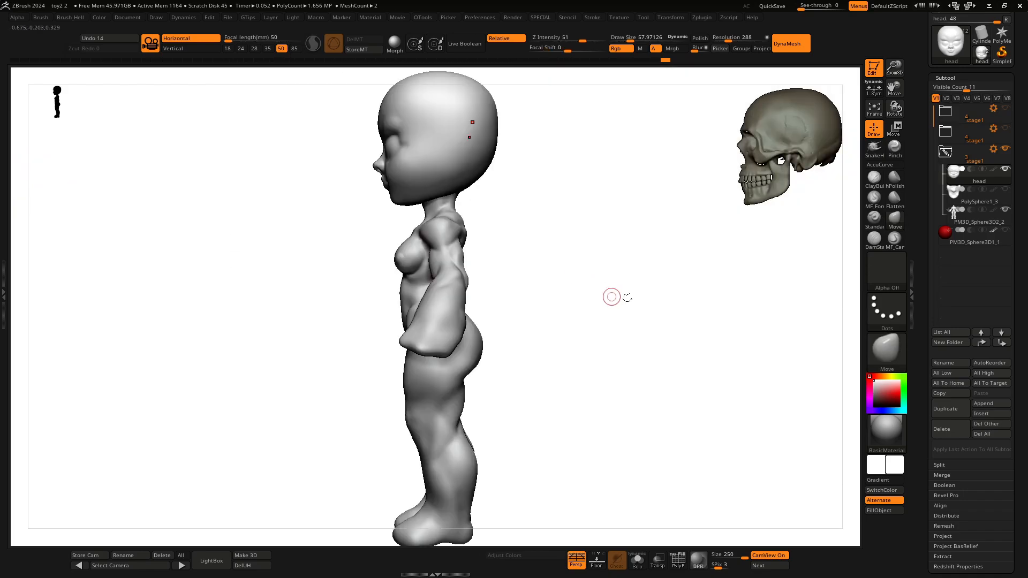
left_click_drag(612, 294, 827, 218)
mouse_move(662, 373)
left_mouse_down("alt")
mouse_move(722, 325)
mouse_move(736, 332)
mouse_move(748, 298)
mouse_move(773, 283)
left_mouse_up("alt")
left_click_drag(895, 67, 792, 207)
key("b")
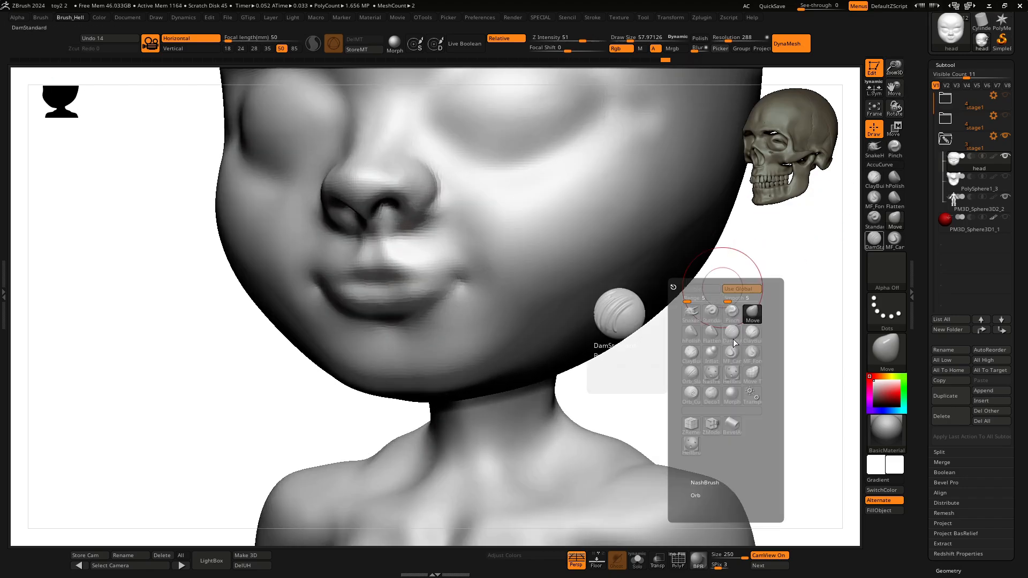
left_click(733, 338)
mouse_move(403, 278)
left_mouse_down()
mouse_move(462, 282)
mouse_move(490, 299)
left_mouse_up()
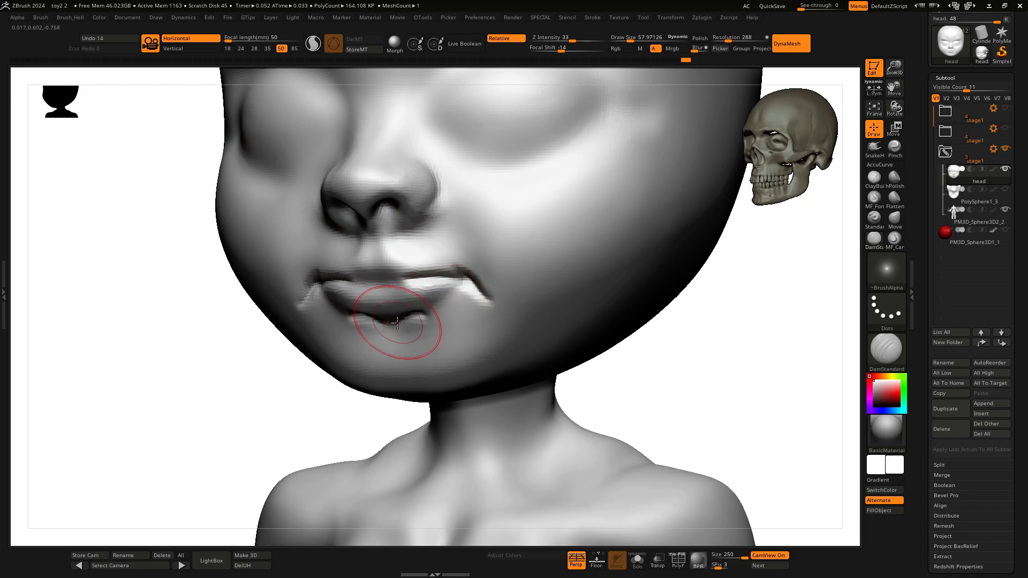
Smooth the crease under the lower lip and the mouth corners, and recut the line between the lips.
mouse_move(250, 440)
left_mouse_down()
mouse_move(280, 411)
mouse_move(317, 405)
left_mouse_up()
mouse_move(413, 315)
left_mouse_down("shift")
mouse_move(360, 322)
mouse_move(367, 310)
mouse_move(381, 312)
mouse_move(386, 340)
mouse_move(355, 339)
left_mouse_up("shift")
left_click_drag(601, 320, 580, 353)
left_click_drag(468, 292, 423, 267, "shift")
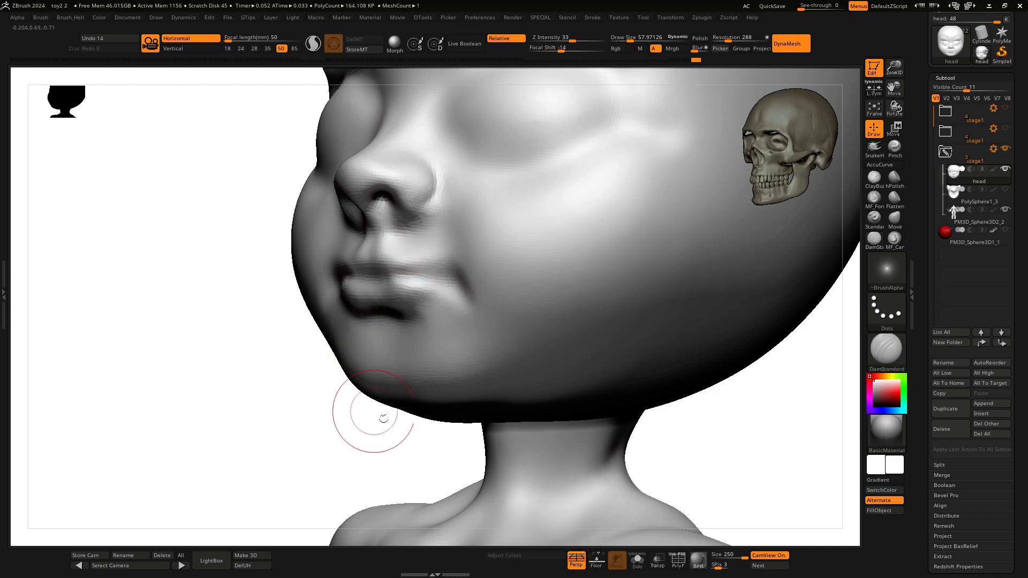
left_click_drag(383, 419, 393, 422)
left_click_drag(386, 275, 428, 273)
Build up volume between the nose and upper lip using ClayBuildup at draw size about 36.
key("b")
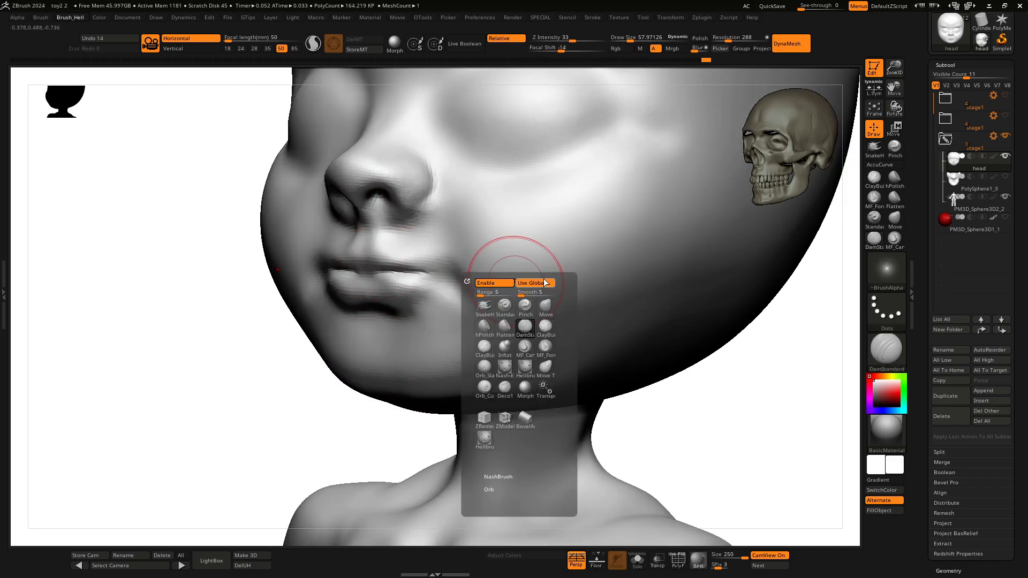
left_click(546, 326)
left_click_drag(289, 419, 342, 416)
key("space")
left_click_drag(400, 272, 393, 272)
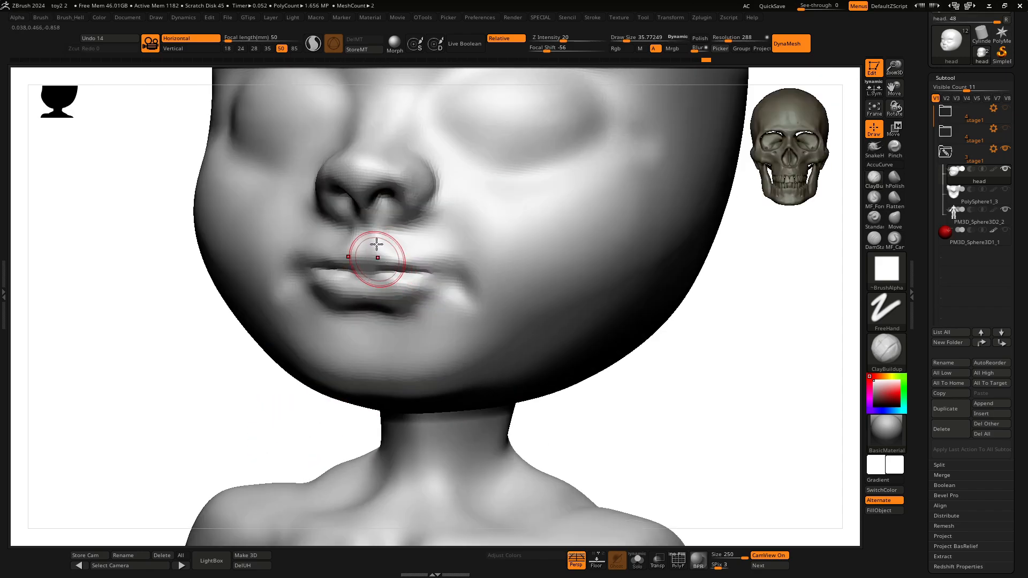
mouse_move(377, 236)
left_mouse_down()
mouse_move(384, 249)
mouse_move(374, 252)
mouse_move(408, 262)
mouse_move(386, 258)
left_mouse_up()
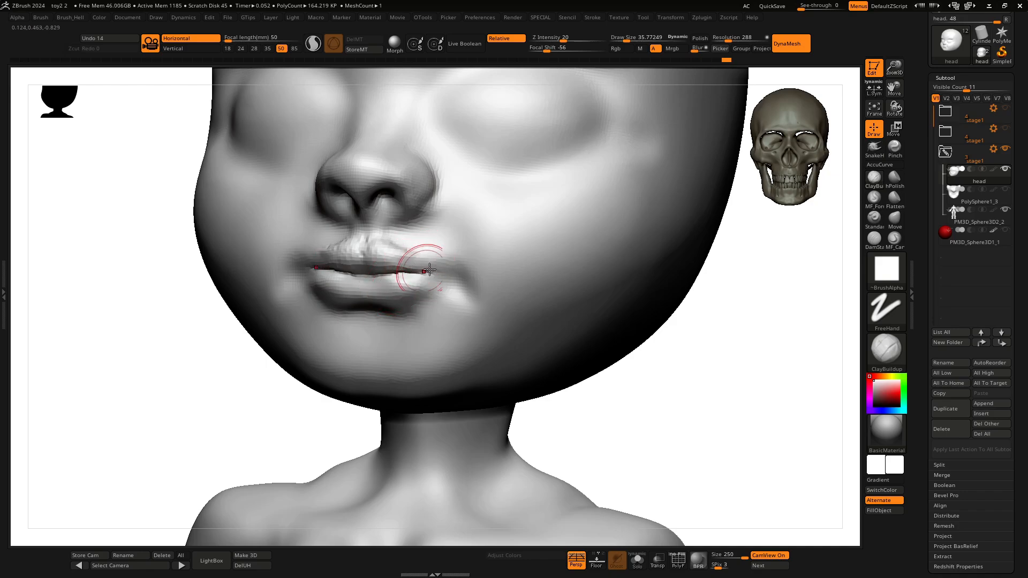
left_click_drag(423, 239, 392, 240)
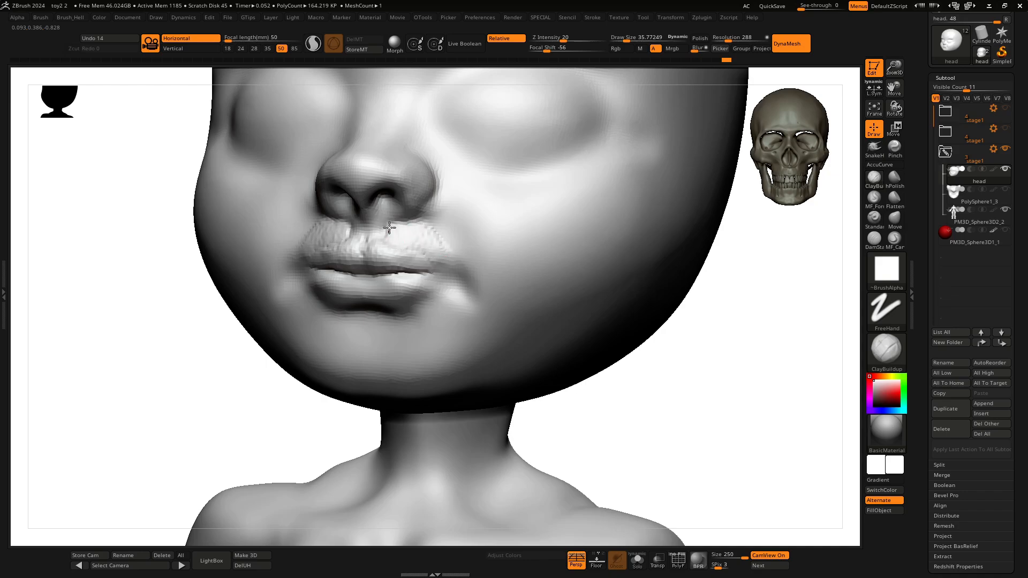
Smooth the built-up upper lip area with the draw size raised to about 65.
key("shift")
mouse_move(390, 228)
left_mouse_down()
mouse_move(392, 242)
mouse_move(461, 268)
mouse_move(489, 239)
mouse_move(461, 193)
mouse_move(473, 197)
mouse_move(455, 193)
mouse_move(473, 222)
left_mouse_up()
key("space")
key("space")
mouse_move(474, 222)
left_mouse_down()
mouse_move(532, 270)
mouse_move(495, 218)
left_mouse_up()
key("shift")
left_click_drag(698, 386, 594, 312, "shift")
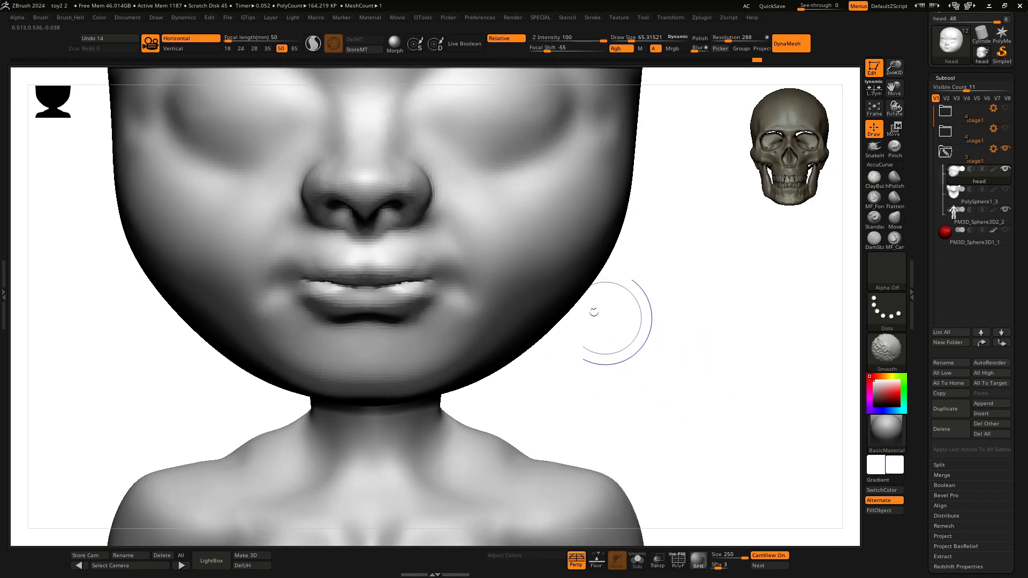
Deepen the mouth line and extend it down past the corners using DamStandard at draw size about 65.
mouse_move(654, 354)
left_mouse_down("alt")
mouse_move(702, 360)
mouse_move(725, 328)
left_mouse_up("alt")
key("b")
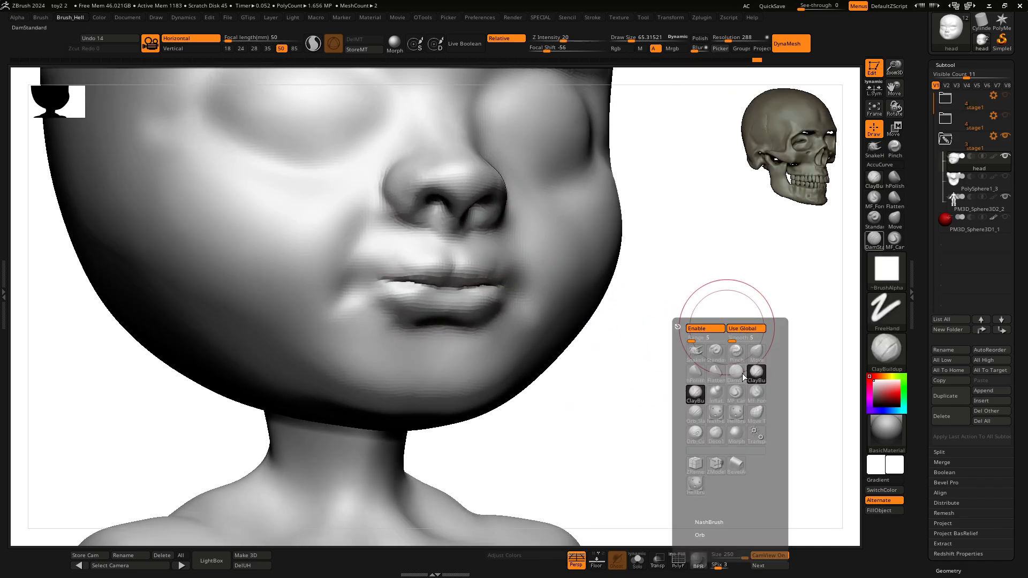
left_click(753, 372)
mouse_move(393, 281)
left_mouse_down()
mouse_move(345, 284)
mouse_move(327, 308)
left_mouse_up()
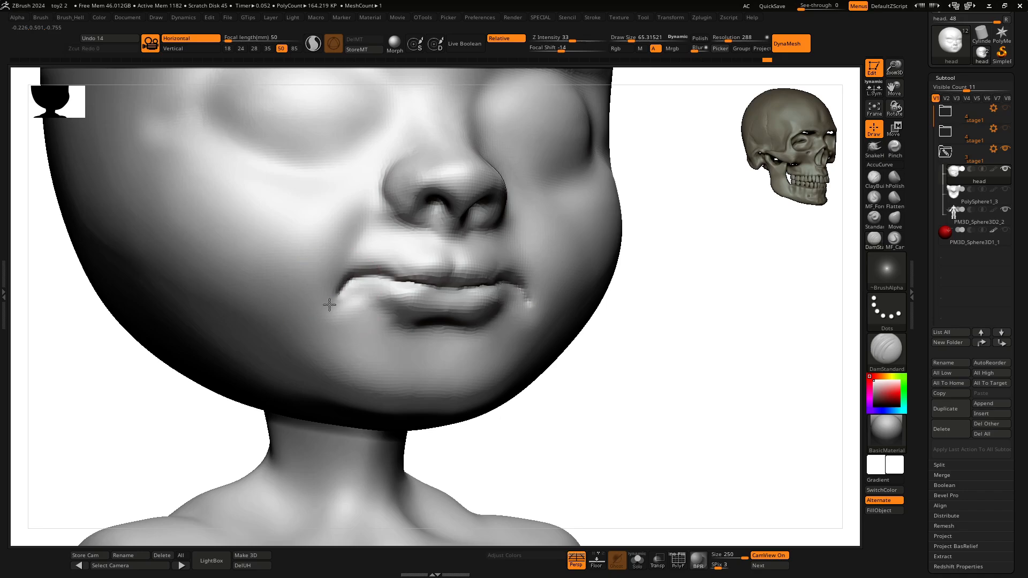
Build up the chin below the lower lip using ClayBuildup at draw size about 81, and smooth it.
key("b")
left_click(593, 366)
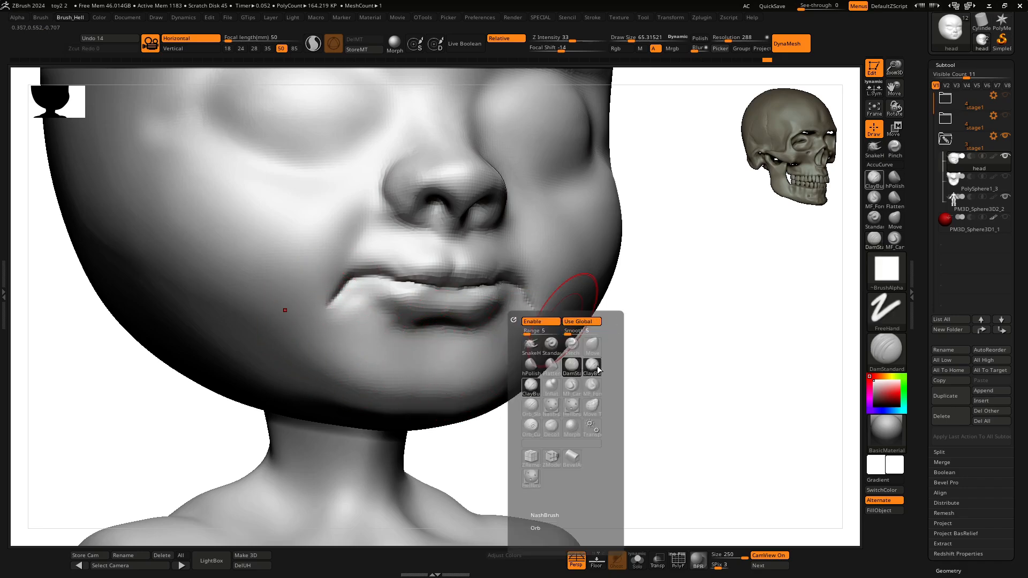
left_click_drag(594, 370, 646, 292, "alt")
key("space")
left_click_drag(531, 323, 515, 298)
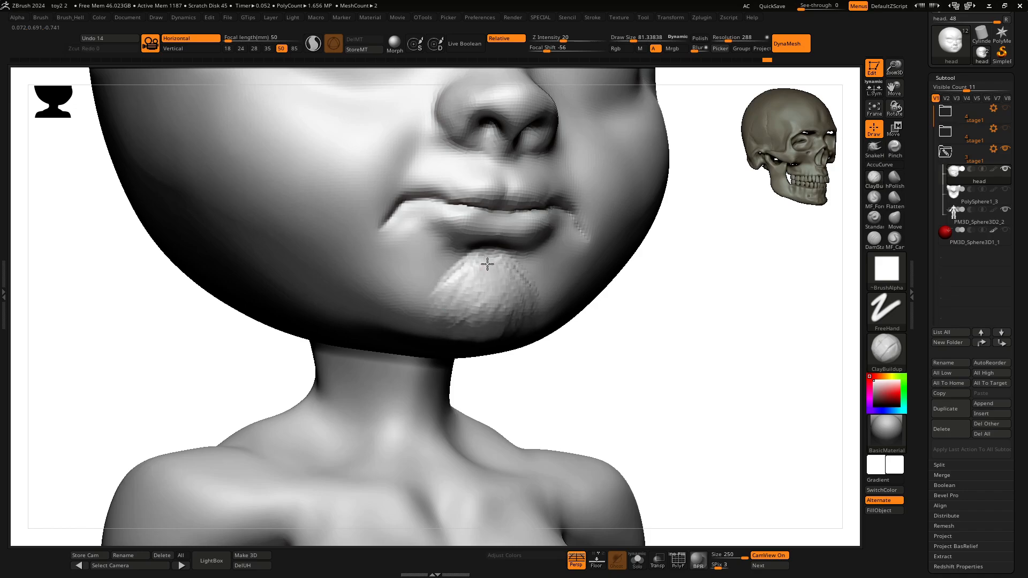
left_click_drag(583, 329, 481, 271)
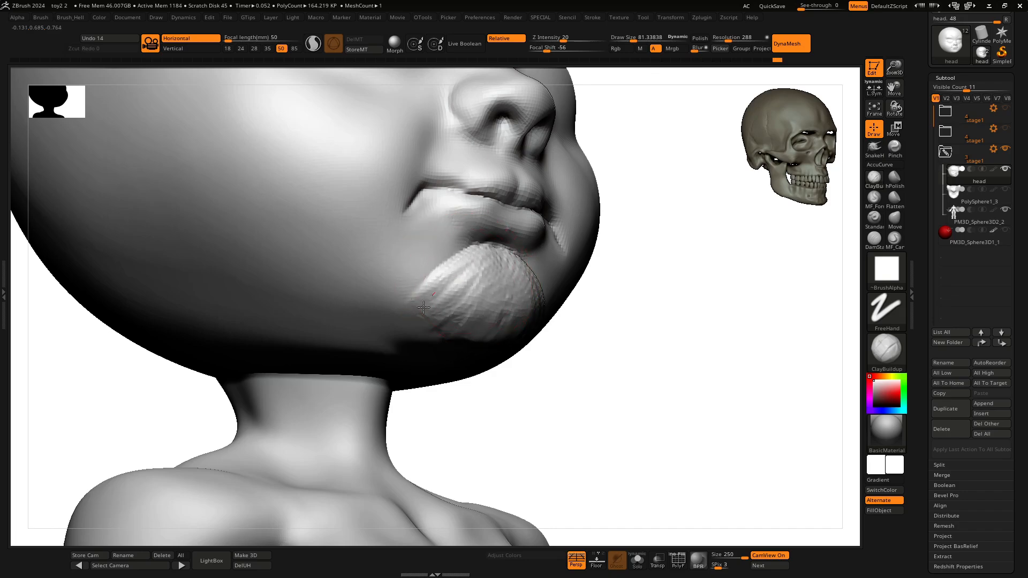
left_click_drag(438, 304, 457, 321, "shift")
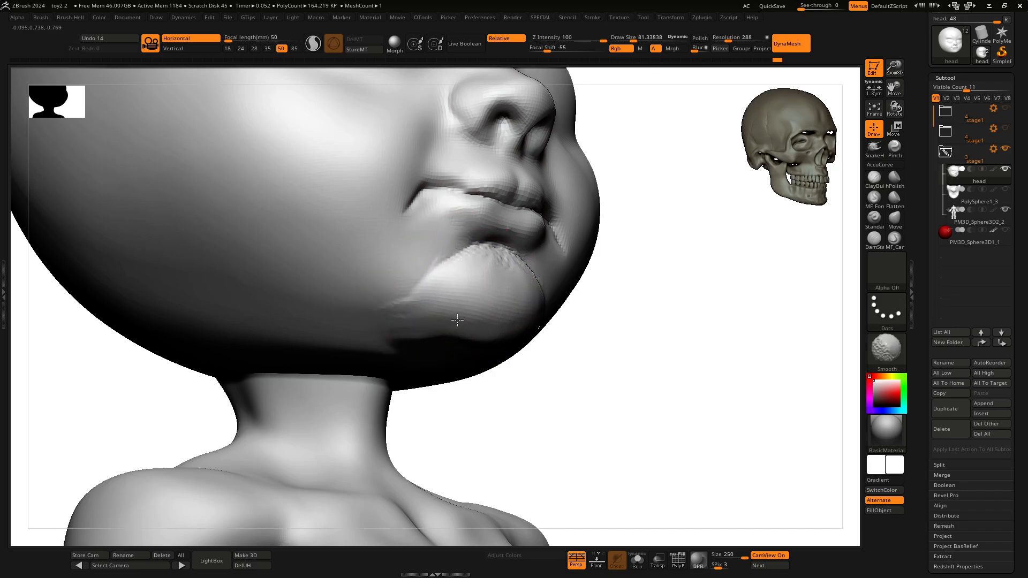
left_click_drag(585, 321, 631, 333, "shift")
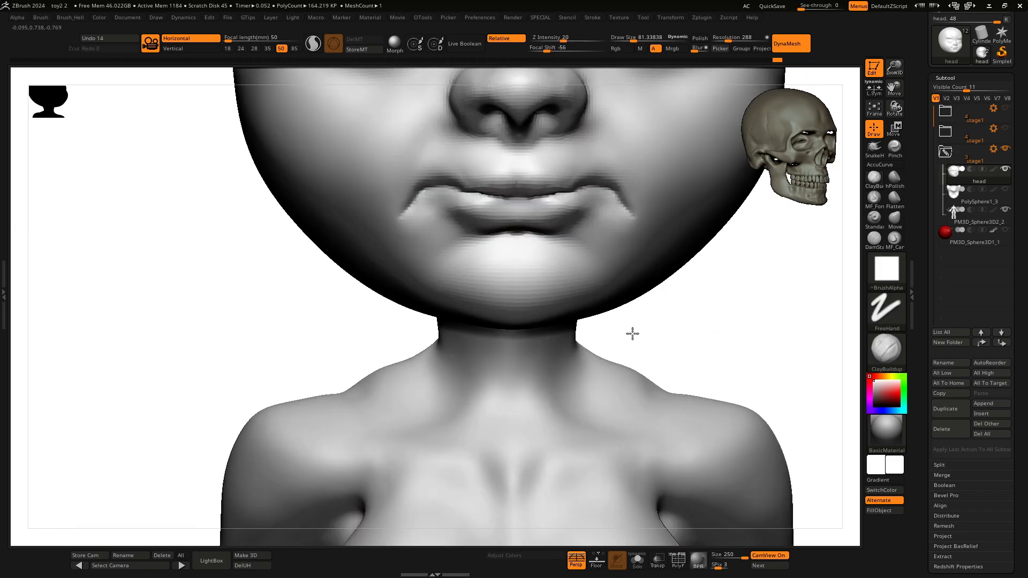
Remesh the head with DynaMesh and soften the downturned creases at the mouth corners.
left_click_drag(750, 311, 760, 248, "ctrl")
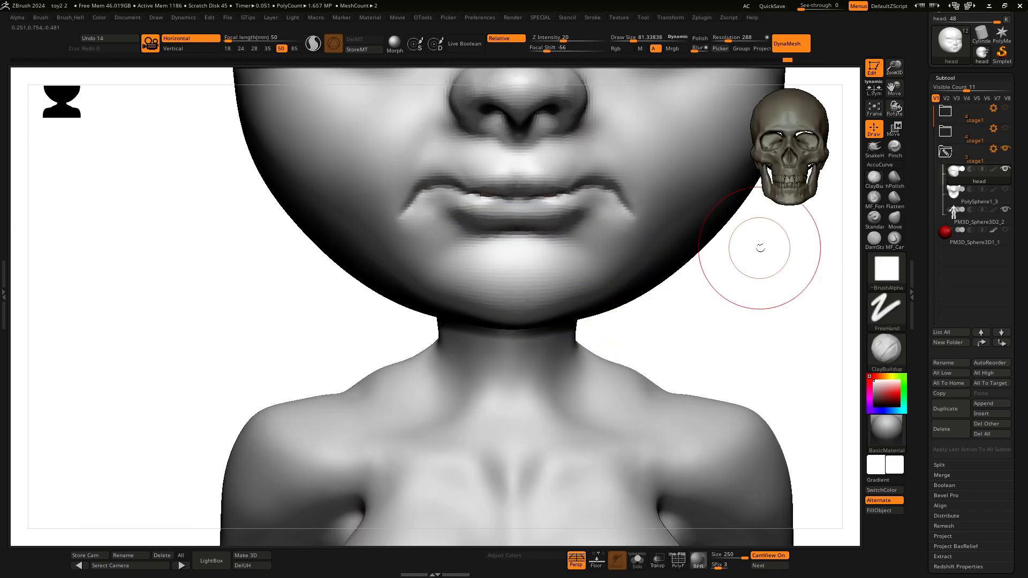
key("f")
left_click_drag(692, 402, 728, 207, "alt")
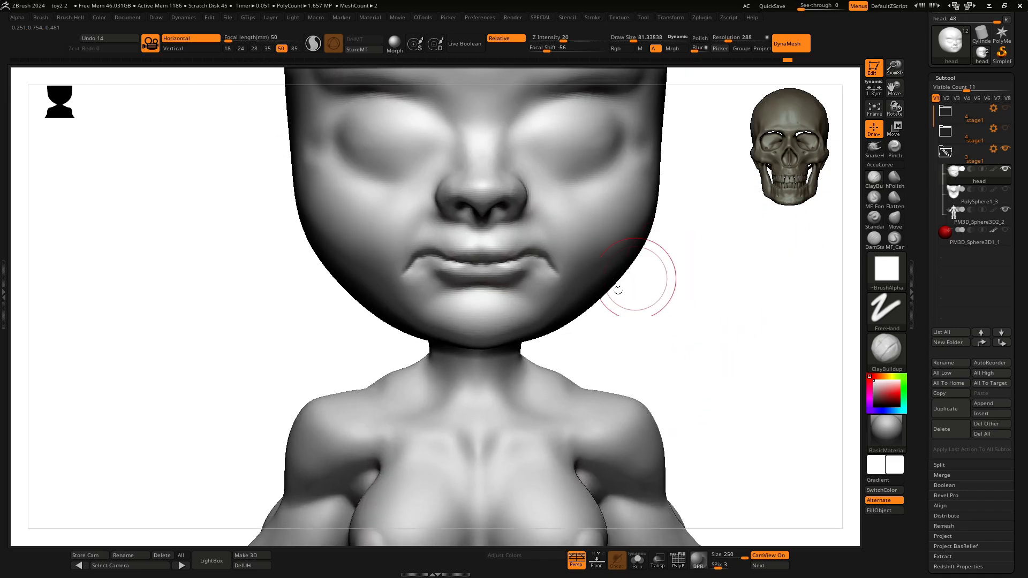
mouse_move(551, 262)
left_mouse_down("shift")
mouse_move(545, 255)
mouse_move(559, 272)
left_mouse_up("shift")
left_click_drag(720, 287, 648, 257)
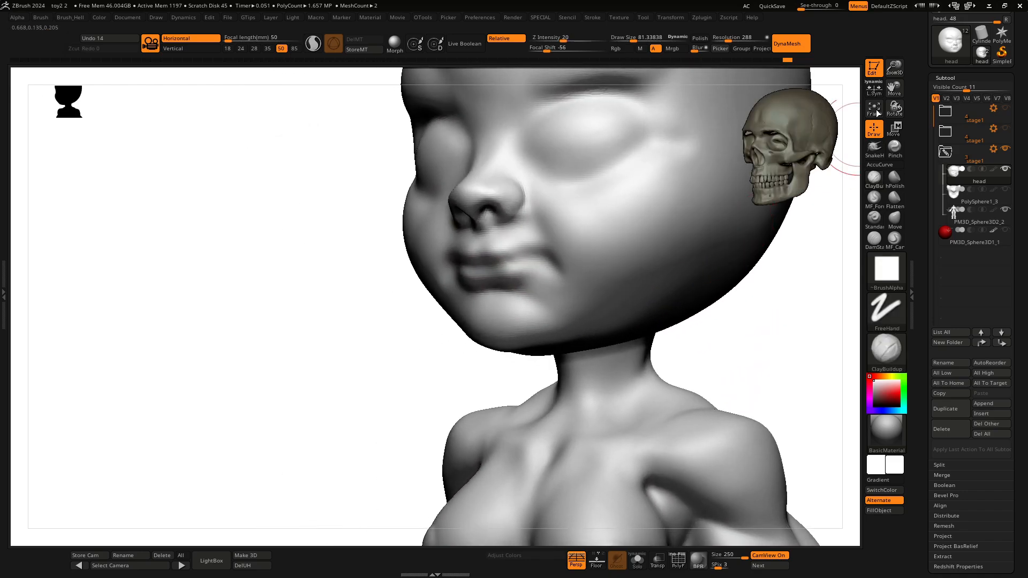
Pull the mouth corners downward using the Move brush at draw size about 86, undoing the first attempt.
left_click_drag(851, 131, 844, 173, "alt")
key("b")
left_click(640, 359)
left_click_drag(332, 428, 429, 432)
key("space")
mouse_move(531, 278)
left_mouse_down()
mouse_move(541, 270)
mouse_move(527, 289)
left_mouse_up()
key("ctrl+z")
key("space")
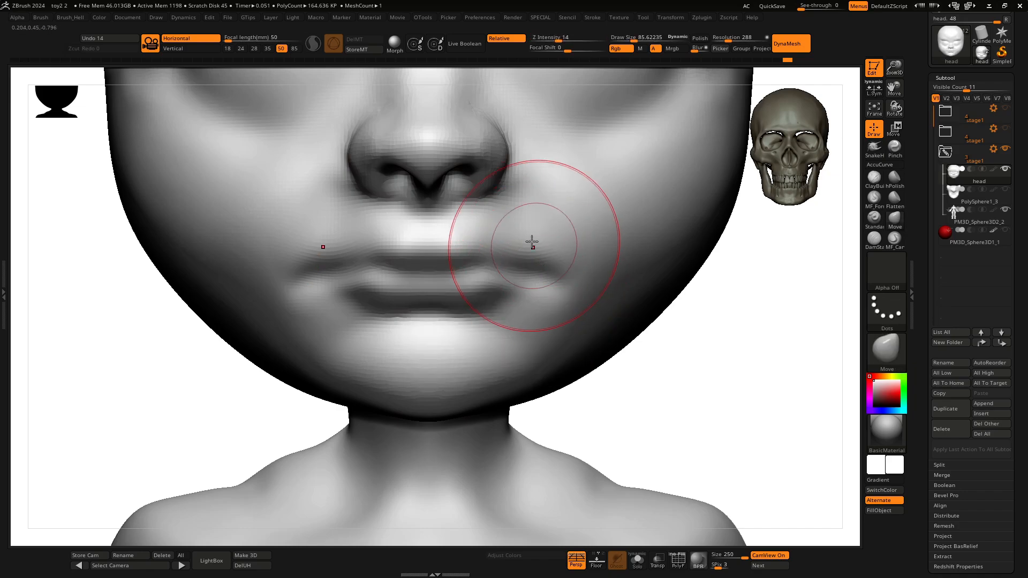
left_click_drag(532, 245, 517, 279)
key("space")
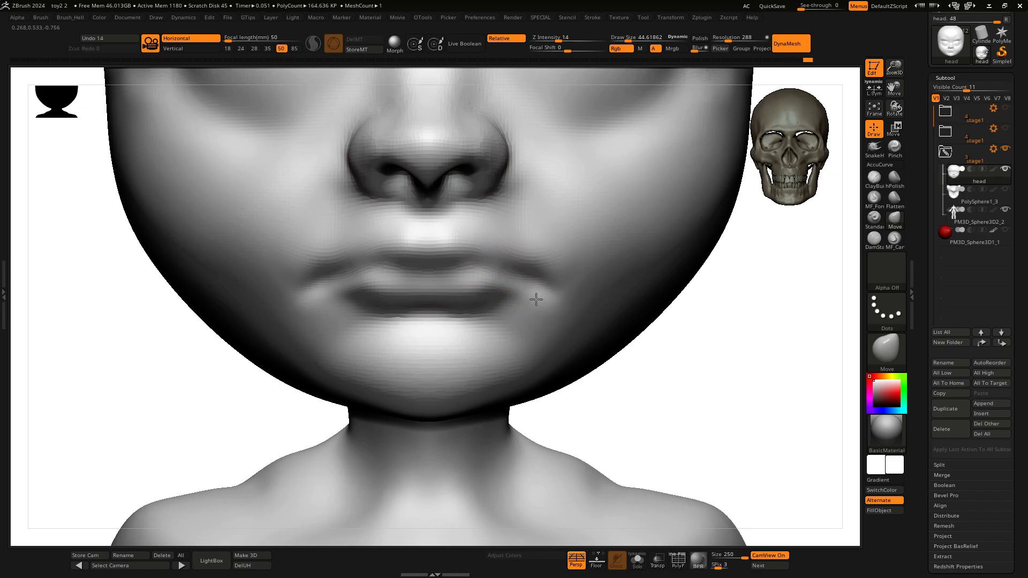
Reposition the mouth corners from front and profile with Move at draw size about 65, and smooth the surrounding area.
mouse_move(670, 357)
left_mouse_down()
mouse_move(632, 367)
mouse_move(537, 282)
mouse_move(549, 282)
left_mouse_up()
key("space")
left_click_drag(547, 278, 534, 282)
left_click_drag(430, 371, 482, 365)
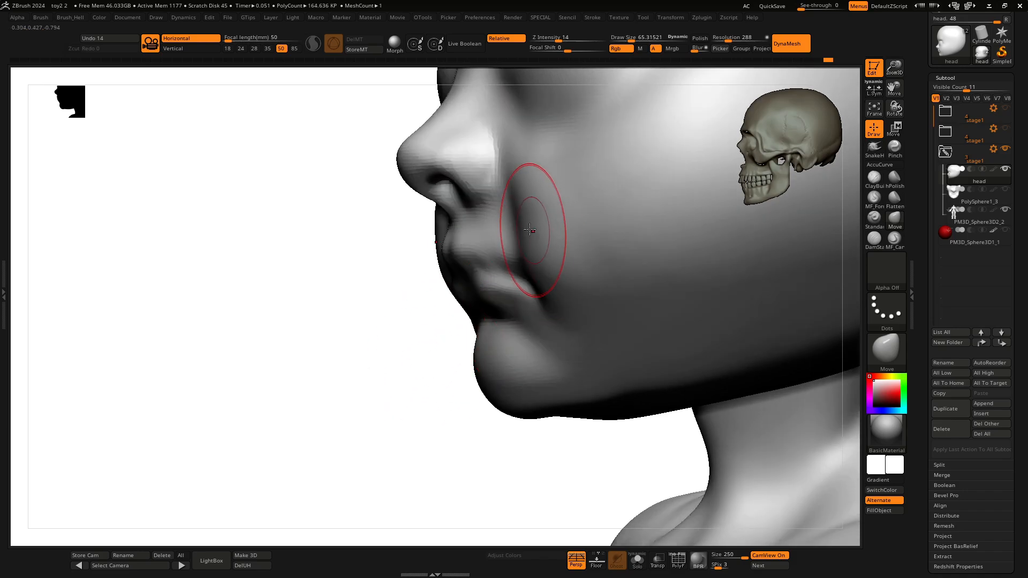
left_click_drag(408, 402, 513, 267, "shift")
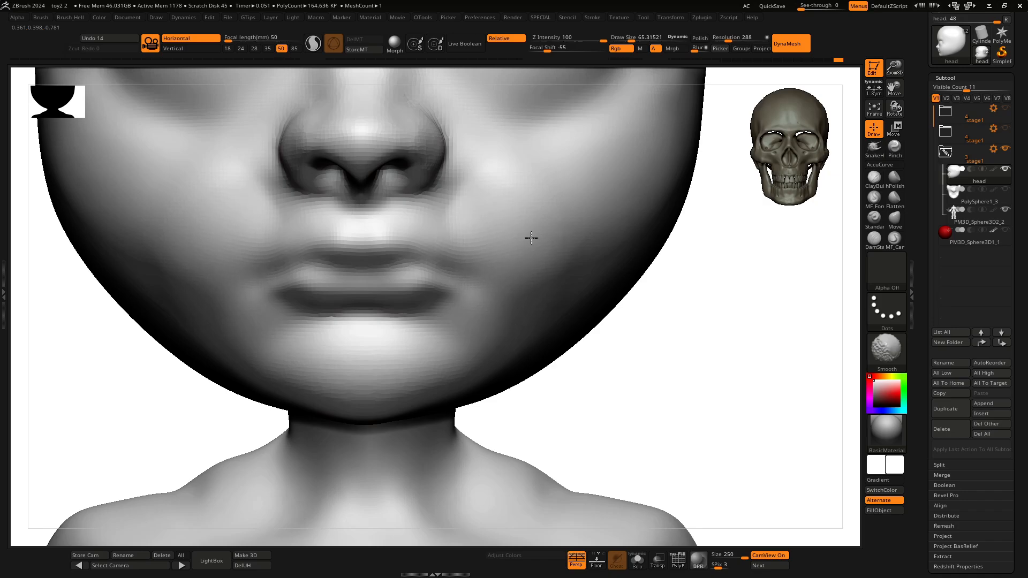
Reshape the nostrils from below using Move at draw size about 33, remesh with DynaMesh and smooth them.
left_click_drag(729, 400, 835, 529, "alt")
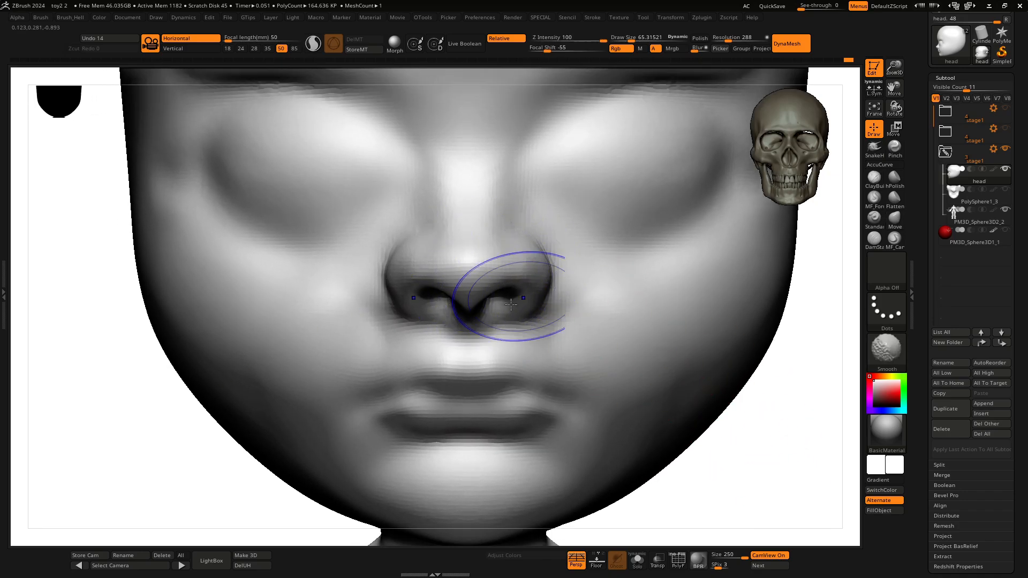
key("space")
left_click_drag(498, 305, 506, 306)
mouse_move(759, 409)
left_mouse_down()
mouse_move(808, 356)
mouse_move(803, 241)
left_mouse_up()
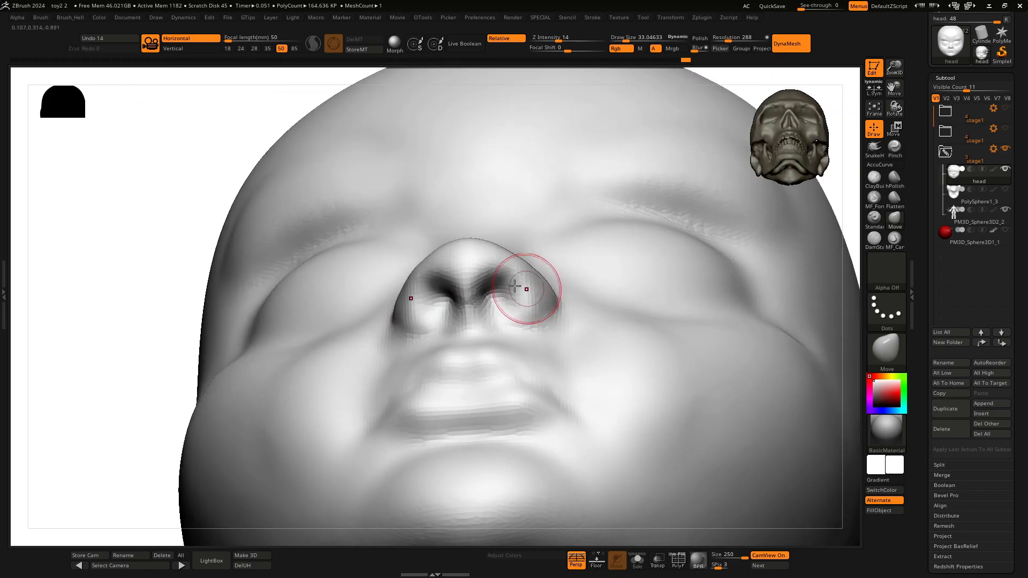
left_click_drag(475, 293, 491, 296)
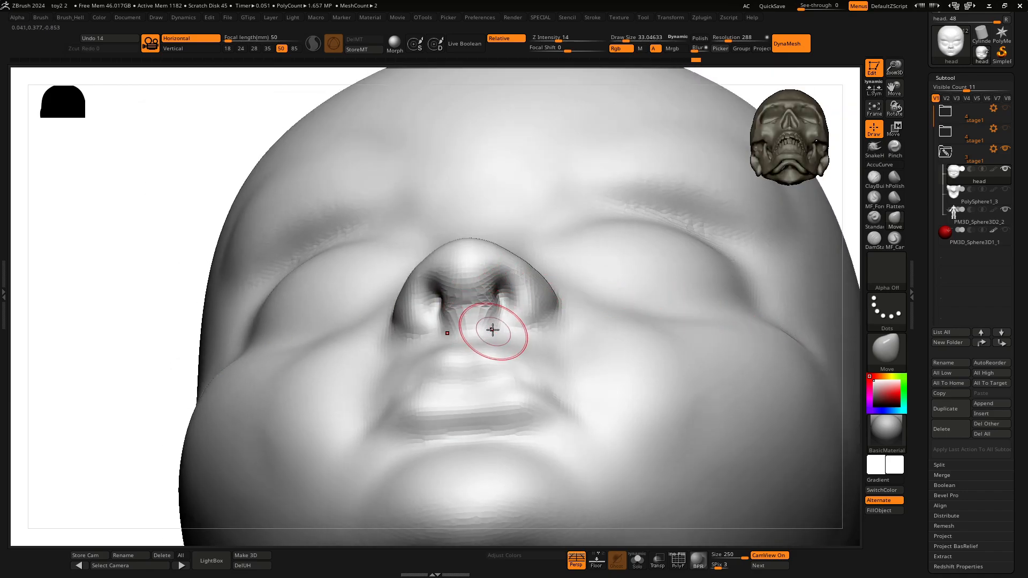
left_click_drag(133, 297, 183, 392, "ctrl")
left_click_drag(465, 310, 448, 292, "shift")
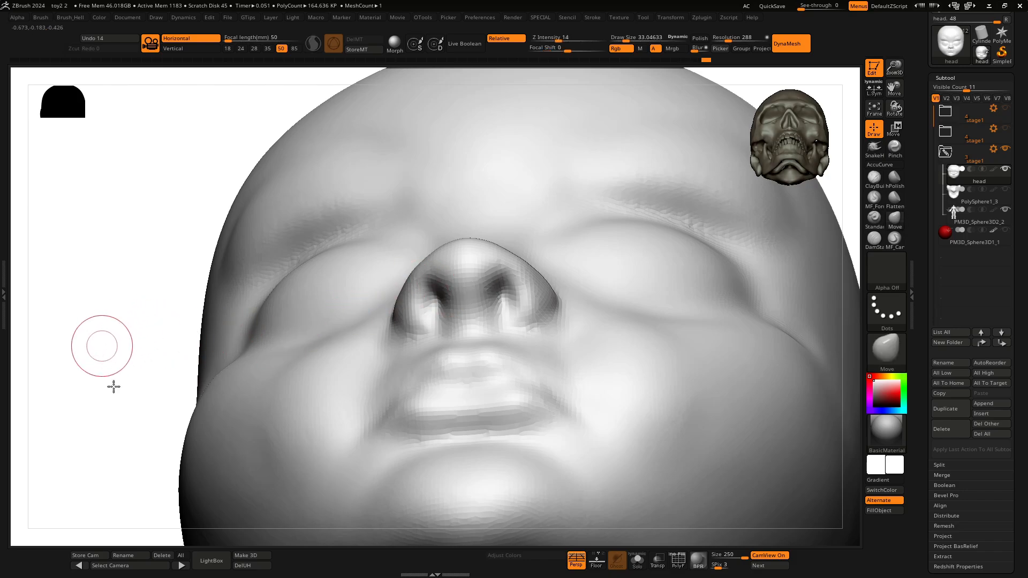
left_click_drag(113, 387, 144, 415, "shift")
Define the nose base, philtrum and lip line using DamStandard at draw size about 33.
key("b")
left_click(639, 339)
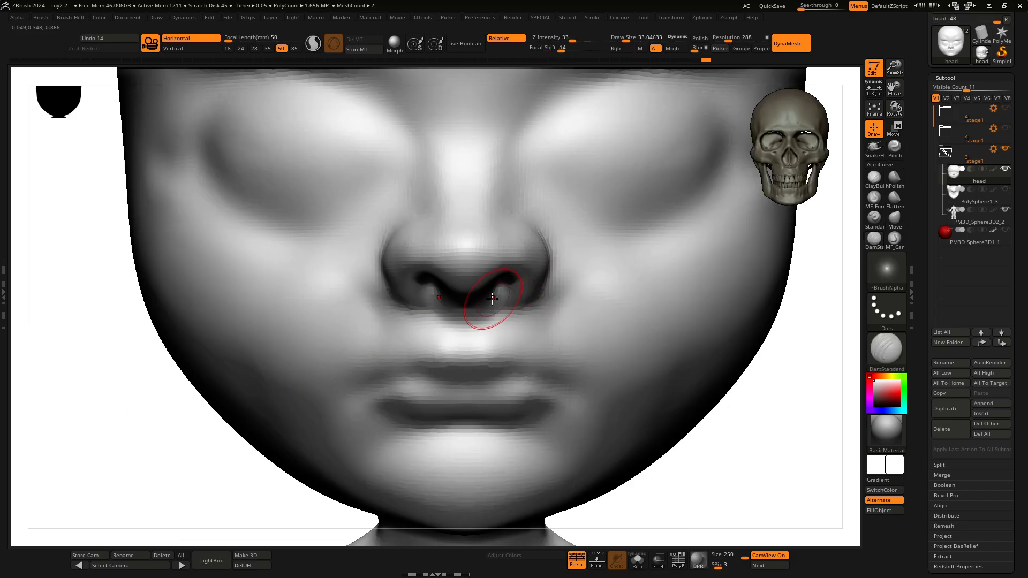
mouse_move(527, 305)
left_mouse_down()
mouse_move(501, 305)
mouse_move(468, 347)
mouse_move(467, 328)
left_mouse_up()
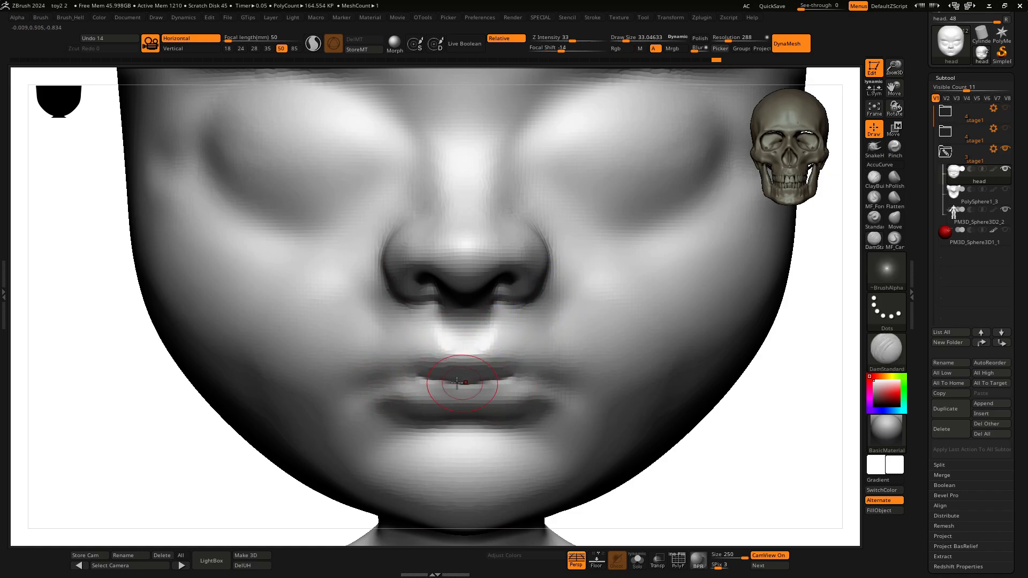
left_click_drag(428, 379, 559, 391)
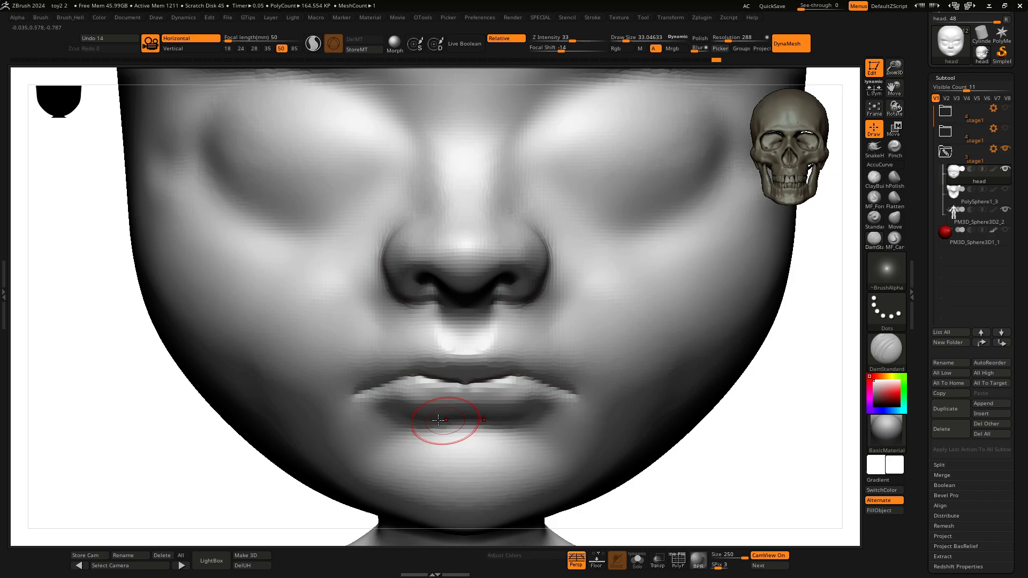
mouse_move(351, 394)
left_mouse_down()
mouse_move(391, 370)
mouse_move(357, 373)
mouse_move(381, 395)
mouse_move(353, 395)
mouse_move(382, 387)
left_mouse_up()
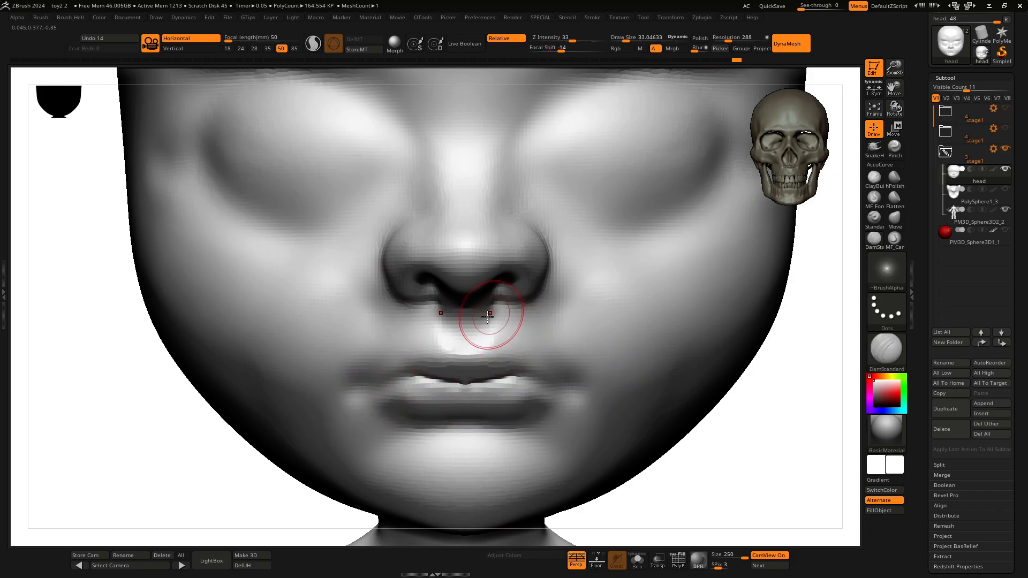
mouse_move(459, 314)
left_mouse_down()
mouse_move(459, 349)
mouse_move(491, 332)
mouse_move(468, 335)
mouse_move(540, 350)
mouse_move(512, 329)
left_mouse_up()
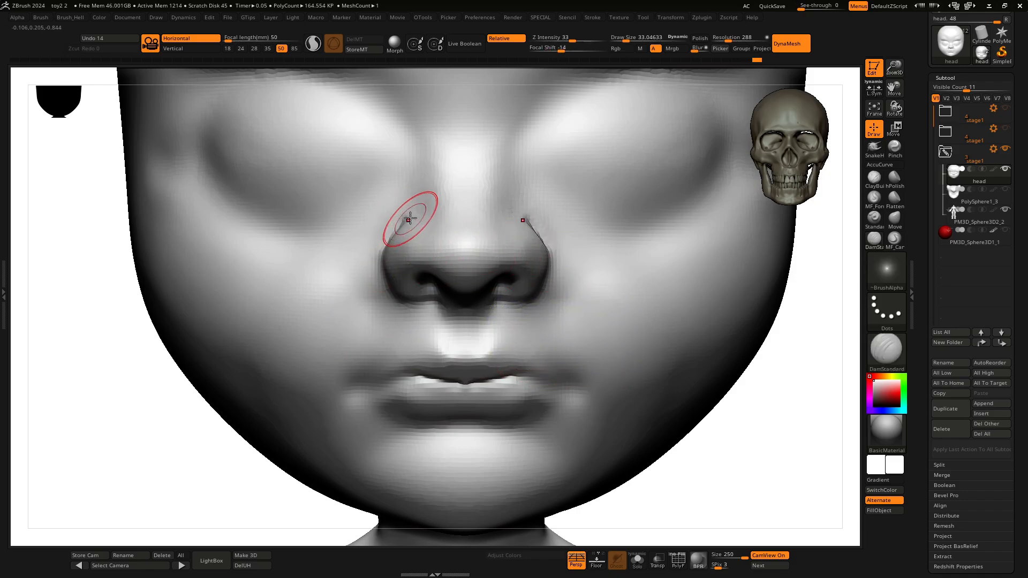
Carve creases around the nostril wings and curved closed-eyelid lines across both eyes, softening the nostril creases.
left_click_drag(410, 220, 375, 276)
left_click_drag(546, 182, 734, 143)
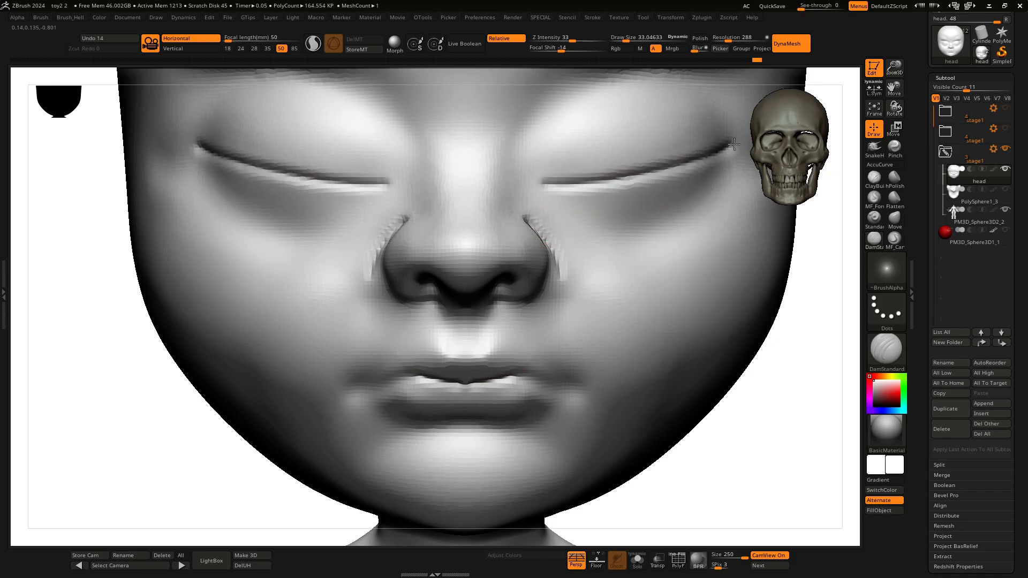
left_click_drag(898, 68, 809, 116)
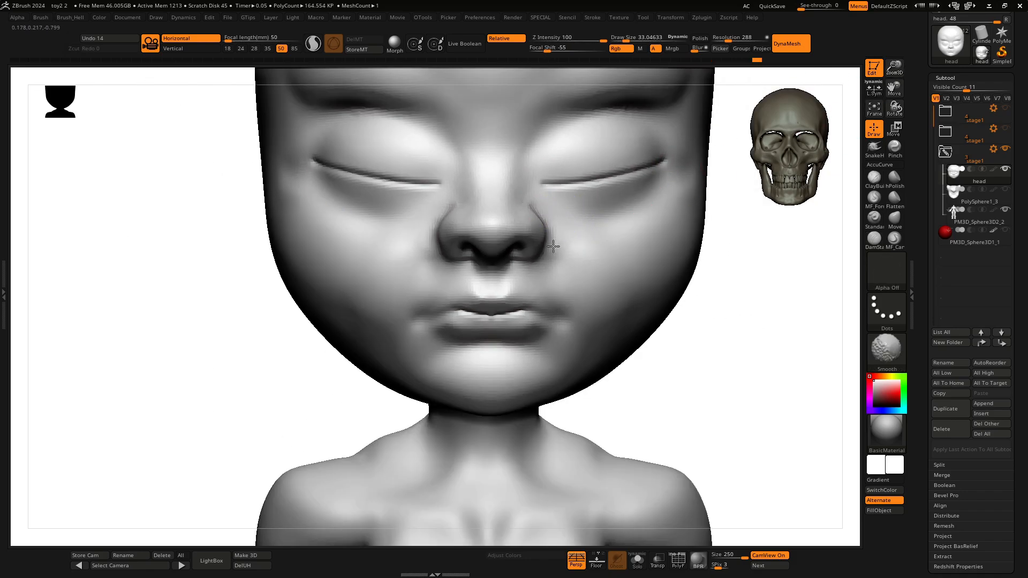
left_click_drag(720, 274, 705, 320, "alt")
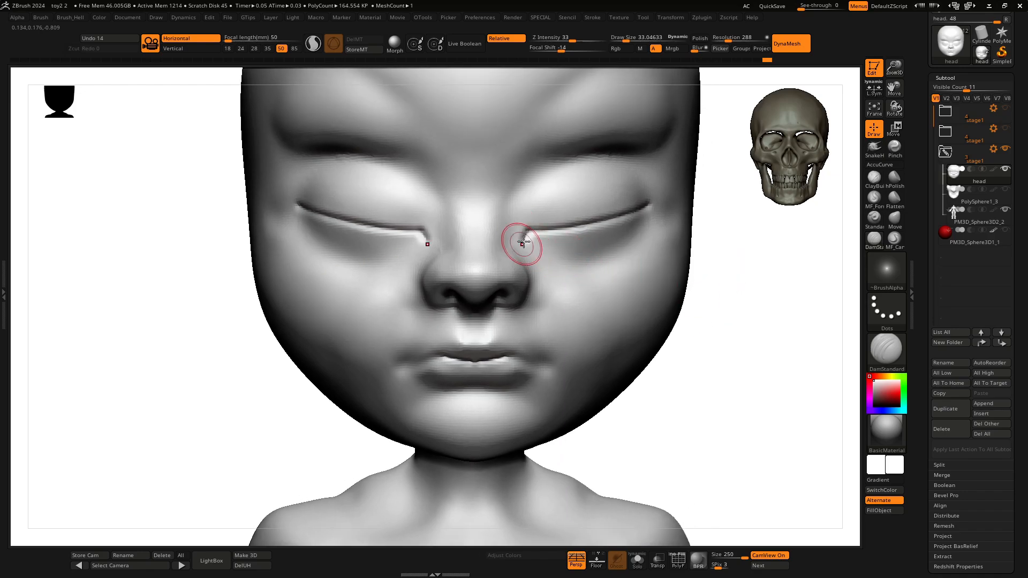
Extend the closed-eyelid lines past the outer eye corners with DamStandard at draw size about 33 and soften their ends.
right_click_drag(676, 220, 670, 203)
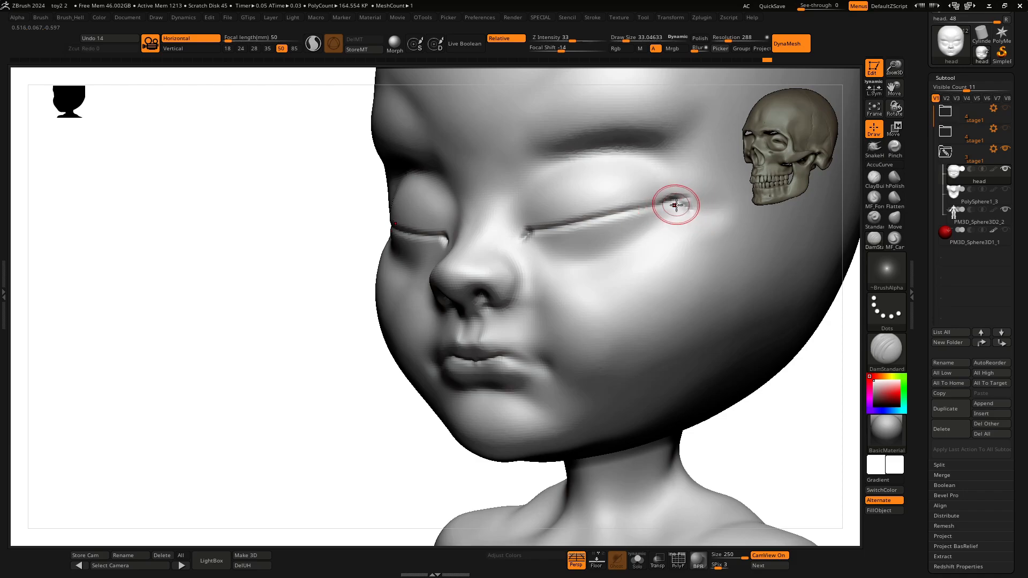
key("ctrl")
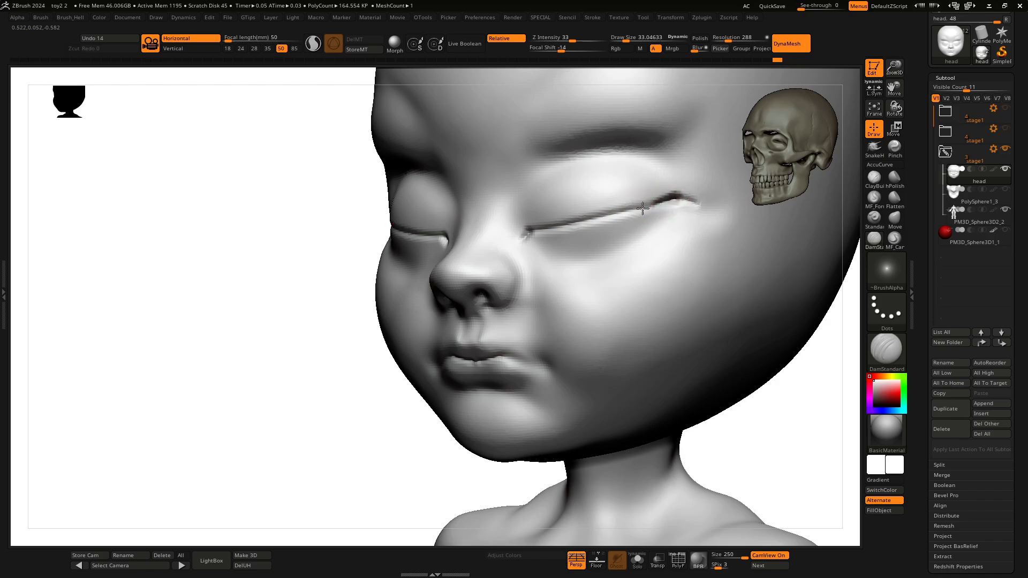
mouse_move(780, 366)
right_mouse_down("alt")
mouse_move(746, 393)
mouse_move(715, 392)
mouse_move(805, 336)
mouse_move(784, 338)
right_mouse_up("alt")
key("ctrl")
key("ctrl")
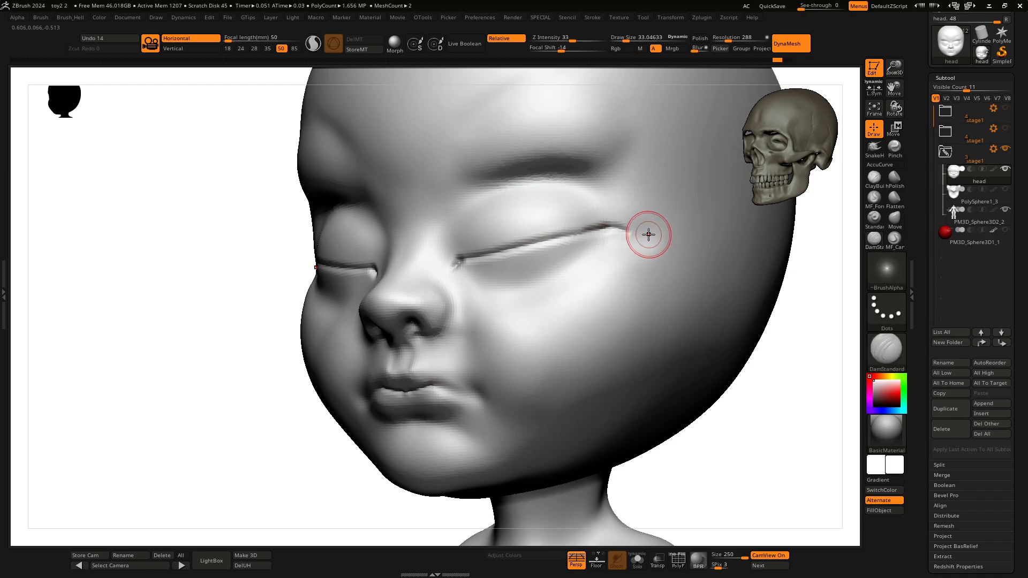
key("space")
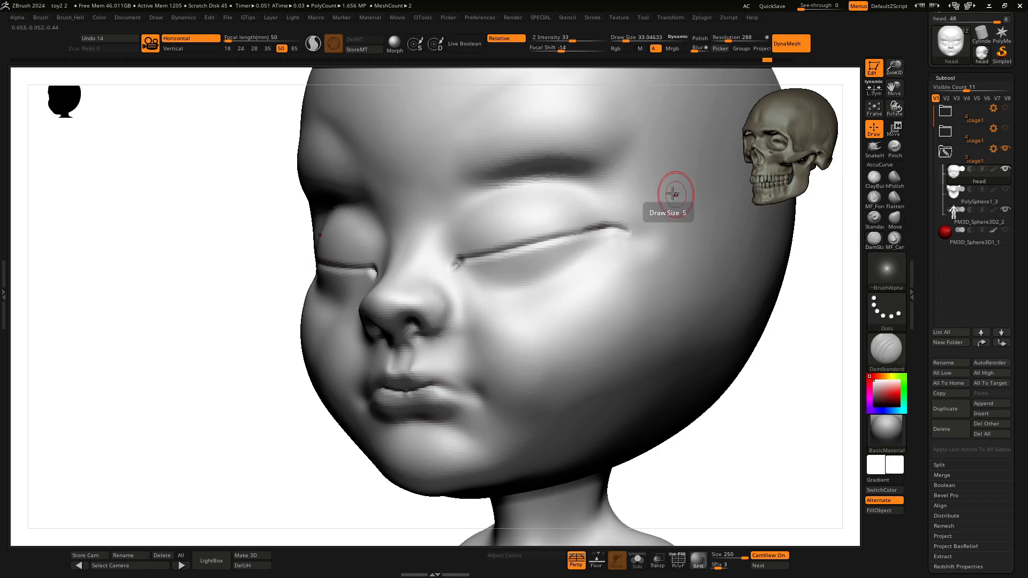
mouse_move(603, 230)
left_mouse_down()
mouse_move(501, 255)
mouse_move(557, 262)
left_mouse_up()
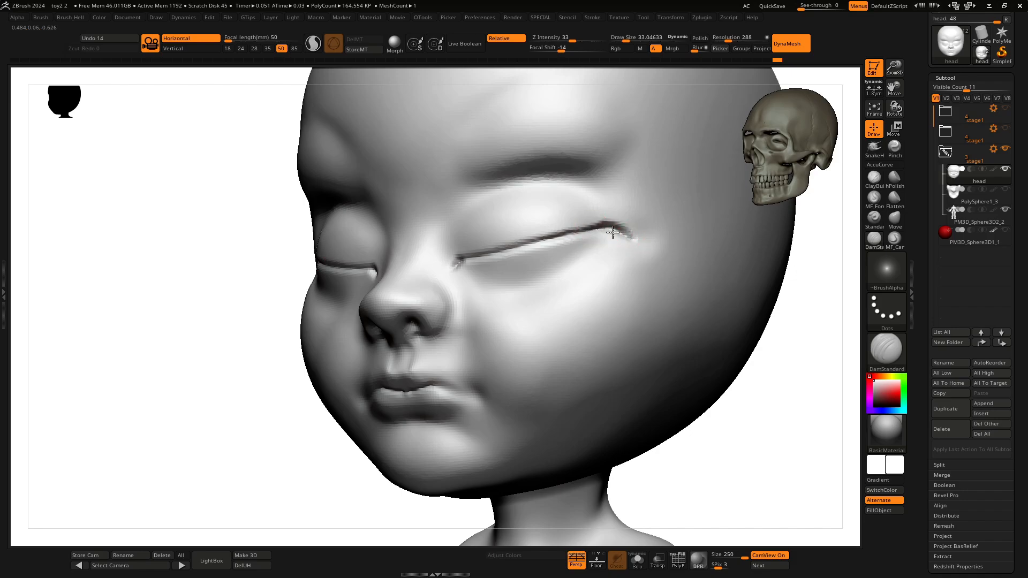
left_click_drag(635, 246, 627, 224, "shift")
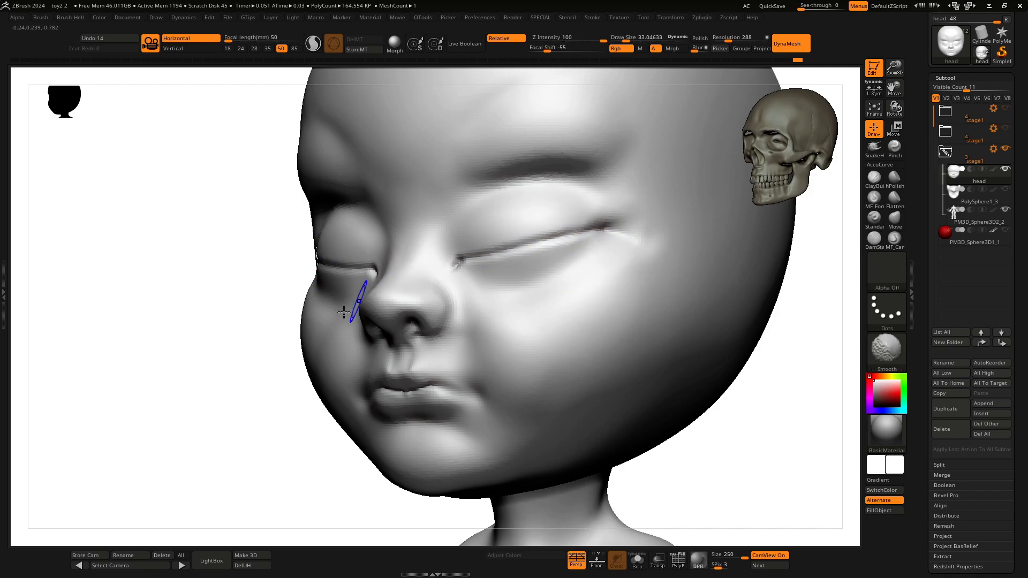
Carve the inner eye-socket contours from brow to nose with DamStandard at draw size about 65, remesh with DynaMesh and smooth the eyelids.
left_click_drag(206, 459, 344, 360)
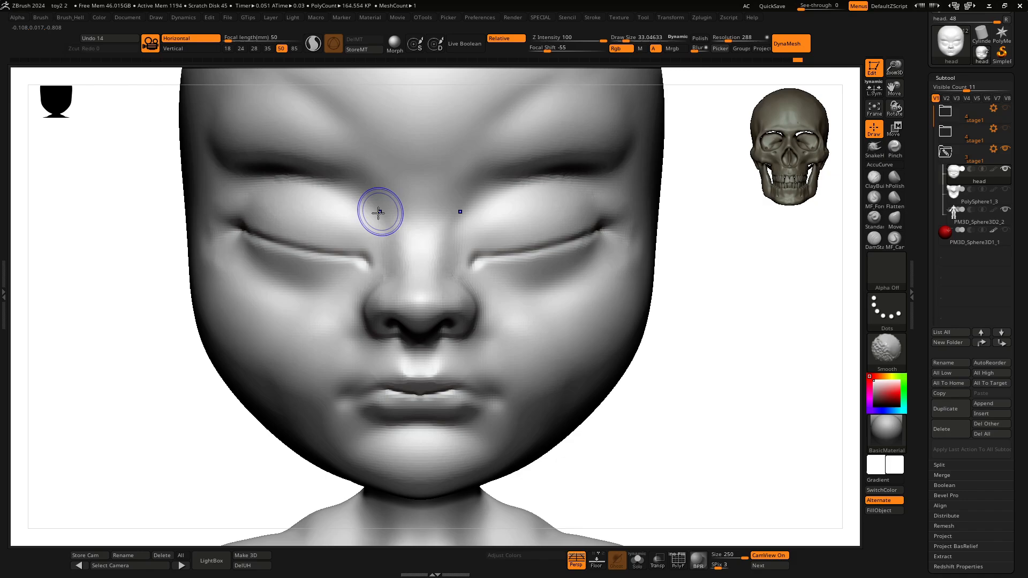
key("space")
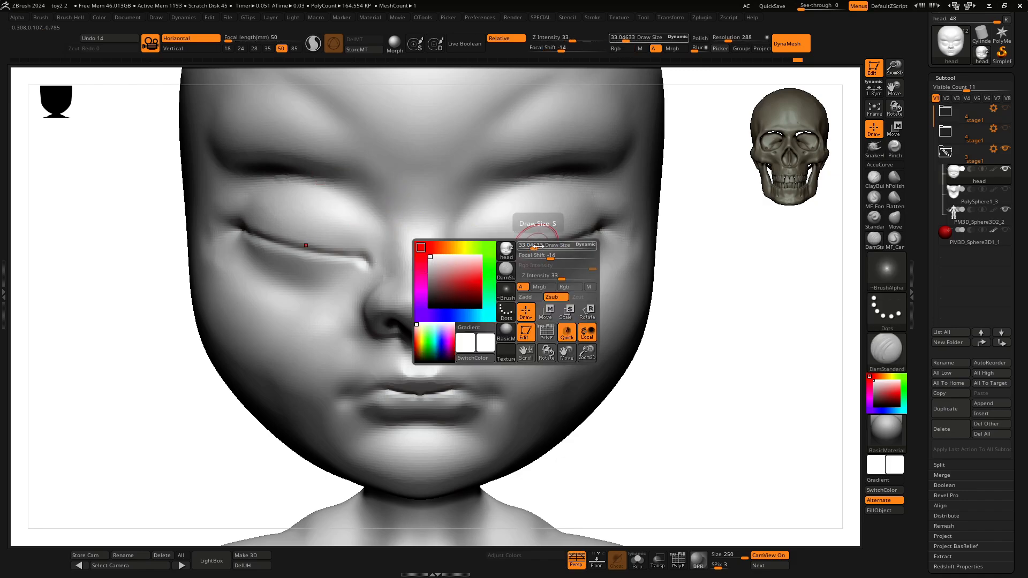
left_click_drag(538, 246, 557, 245)
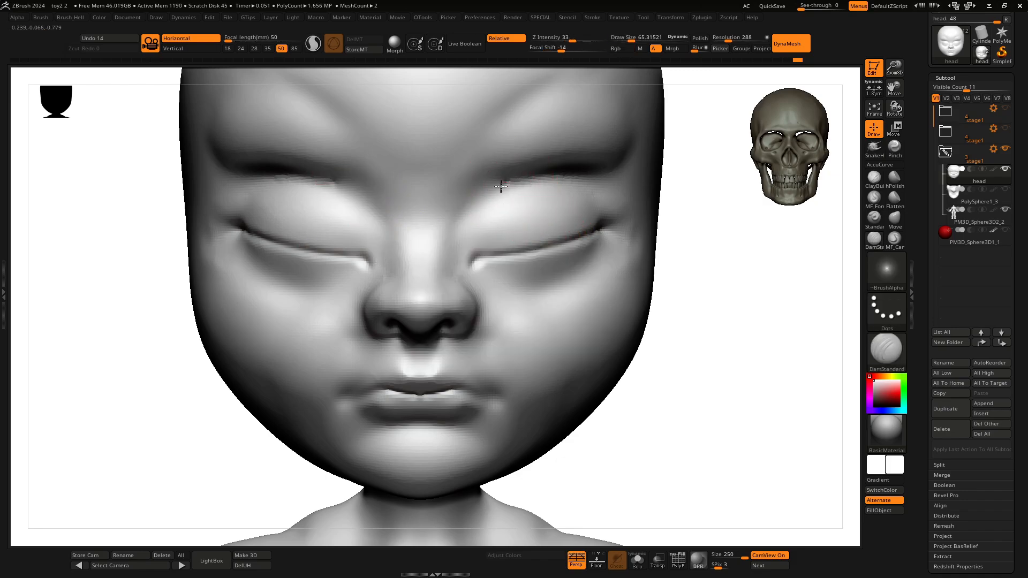
mouse_move(501, 186)
left_mouse_down()
mouse_move(468, 232)
mouse_move(470, 252)
mouse_move(518, 180)
mouse_move(466, 228)
mouse_move(463, 253)
mouse_move(509, 187)
mouse_move(462, 253)
left_mouse_up()
key("ctrl+z")
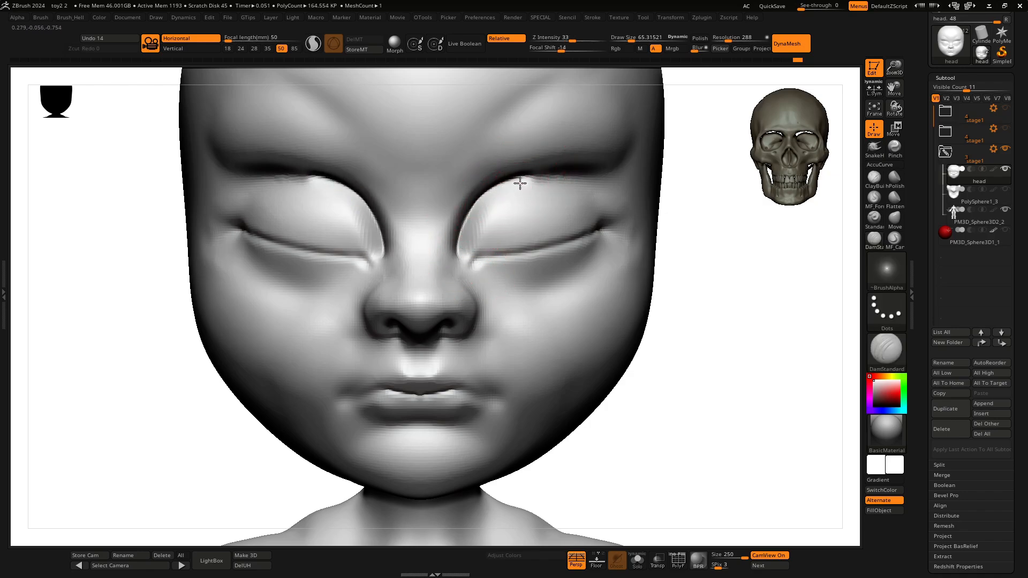
left_click_drag(520, 183, 463, 256)
left_click_drag(730, 315, 754, 341, "ctrl")
mouse_move(529, 197)
left_mouse_down("shift")
mouse_move(501, 218)
mouse_move(484, 211)
mouse_move(517, 249)
left_mouse_up("shift")
Fill out the closed eyelids with ClayBuildup at draw size about 65, blending away the eyelid lines.
key("b")
left_click(625, 288)
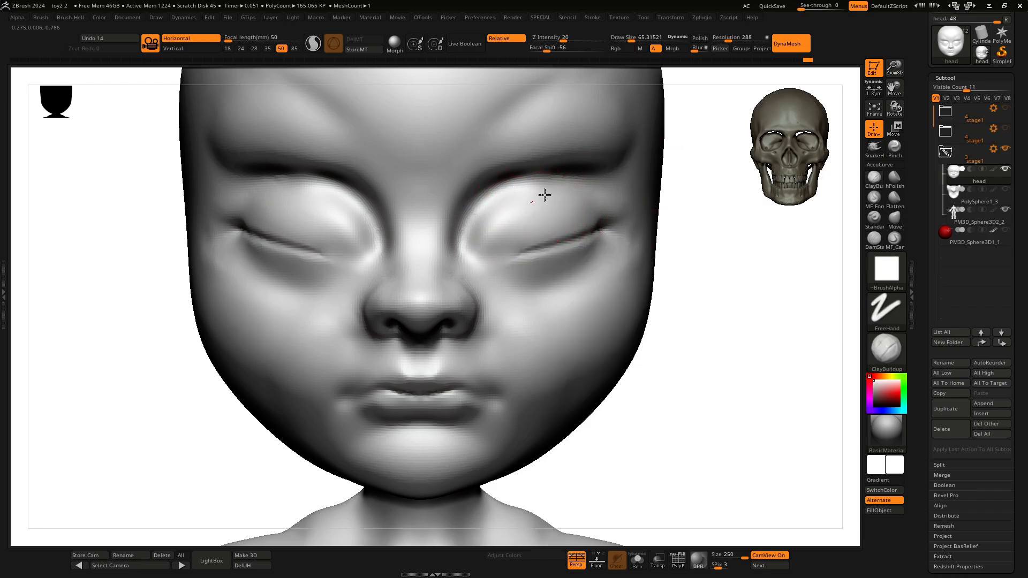
mouse_move(563, 201)
left_mouse_down()
mouse_move(502, 239)
mouse_move(482, 232)
mouse_move(563, 209)
mouse_move(583, 238)
left_mouse_up()
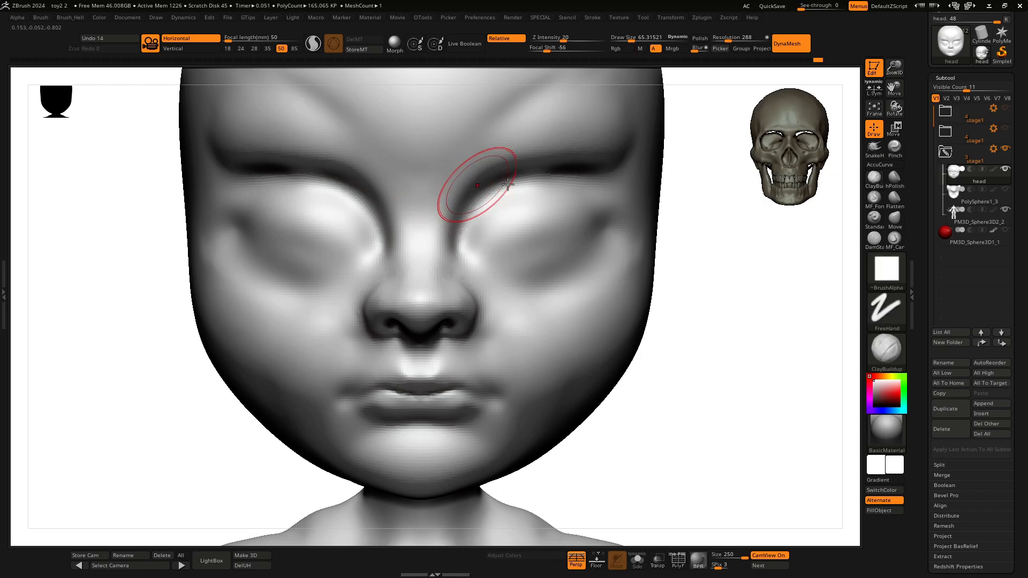
Carve down the inner eye corners, nose bridge sides and area between the brows with ClayBuildup, and smooth the strokes.
mouse_move(743, 281)
left_mouse_down("alt")
mouse_move(746, 330)
mouse_move(803, 329)
left_mouse_up("alt")
mouse_move(398, 250)
left_mouse_down("alt")
mouse_move(405, 220)
mouse_move(388, 250)
left_mouse_up("alt")
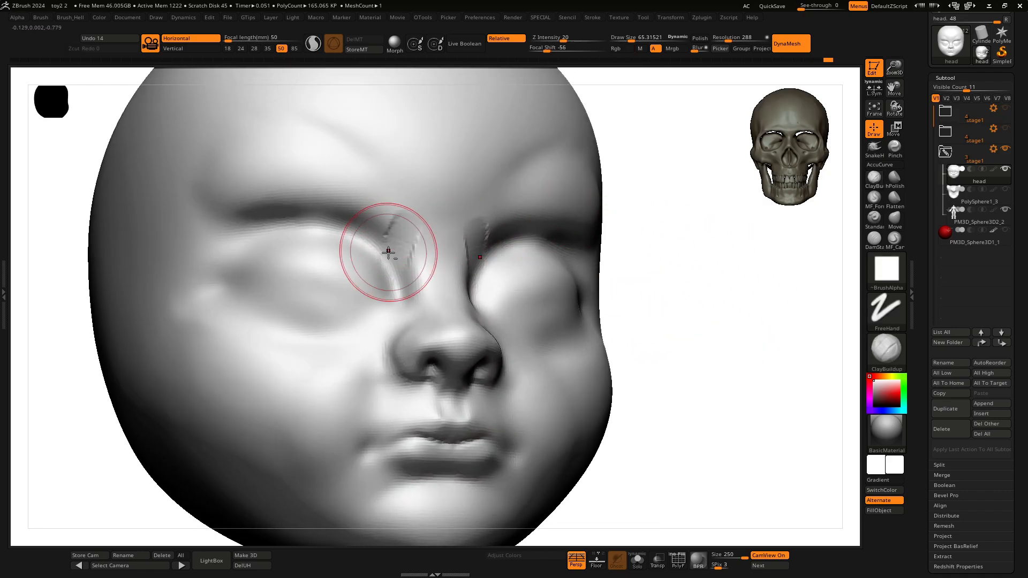
left_click_drag(410, 217, 402, 271, "alt")
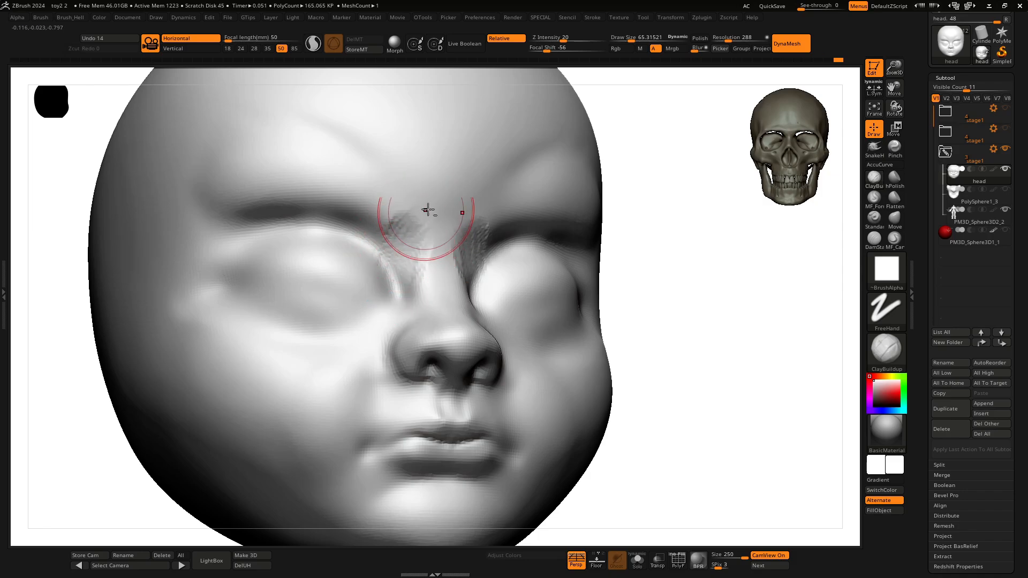
left_click_drag(427, 211, 415, 225, "alt")
mouse_move(489, 186)
left_mouse_down("alt")
mouse_move(484, 209)
mouse_move(474, 194)
mouse_move(512, 158)
mouse_move(446, 203)
left_mouse_up("alt")
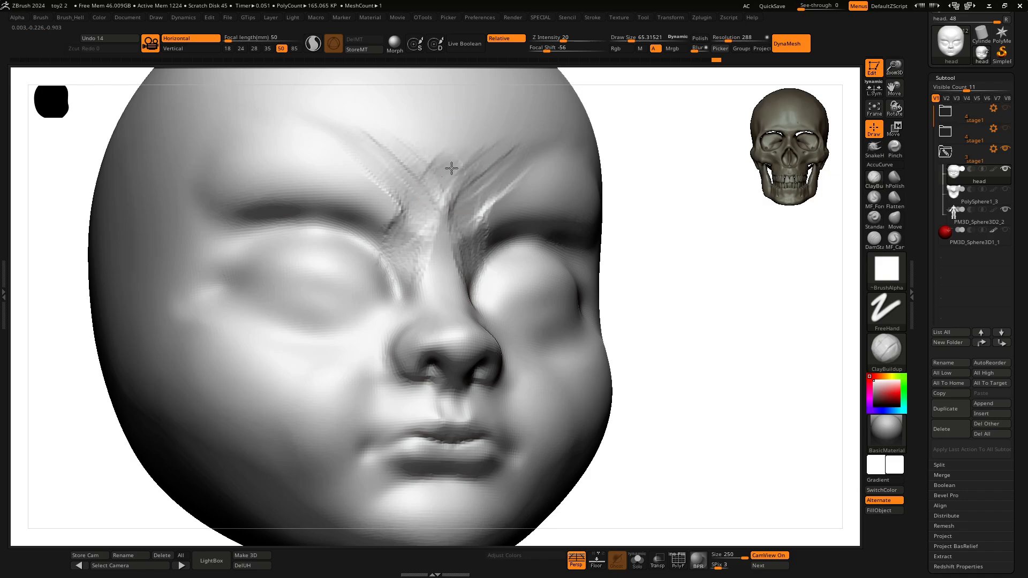
mouse_move(450, 166)
left_mouse_down("shift")
mouse_move(482, 165)
mouse_move(466, 158)
mouse_move(418, 234)
left_mouse_up("shift")
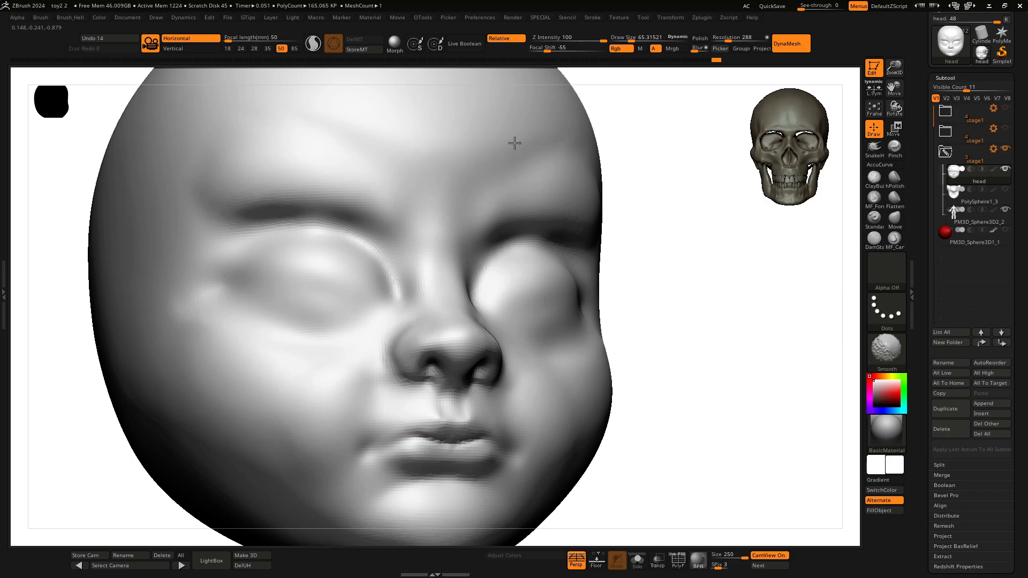
left_click_drag(731, 289, 686, 317, "shift")
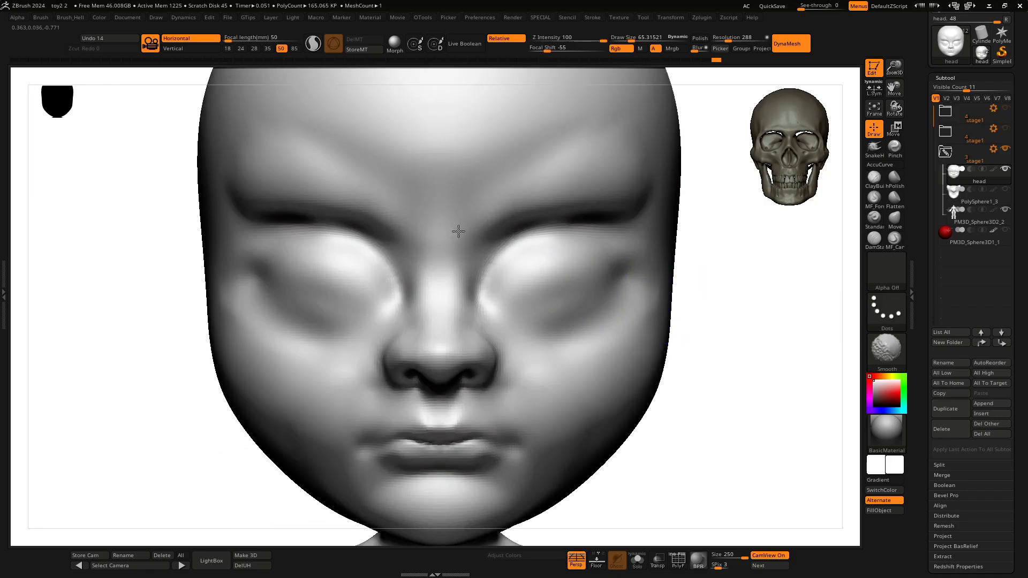
Frame the whole figure and show the eared hood subtool PolySphere1_3 around the head.
key("f")
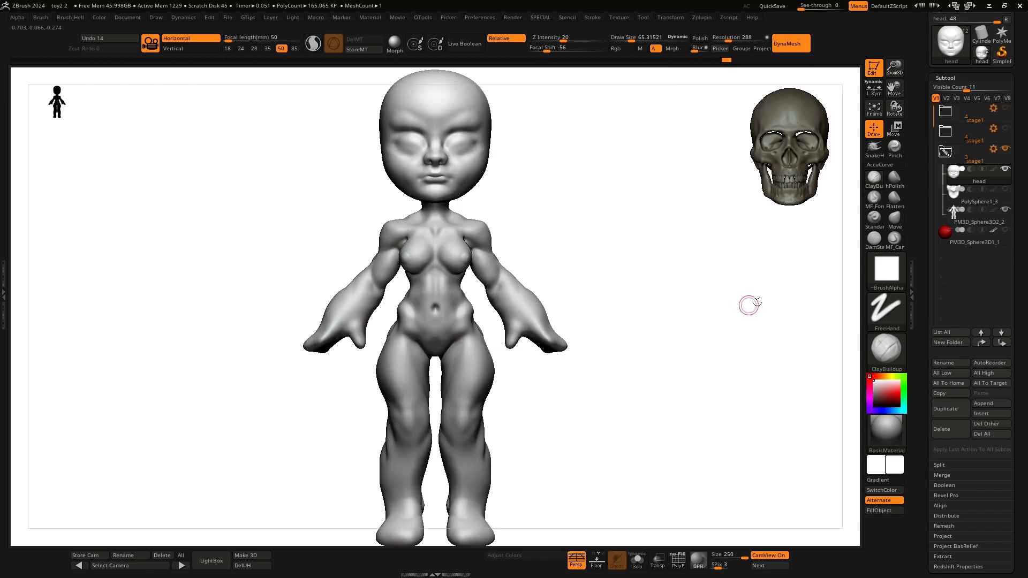
left_click(1005, 190)
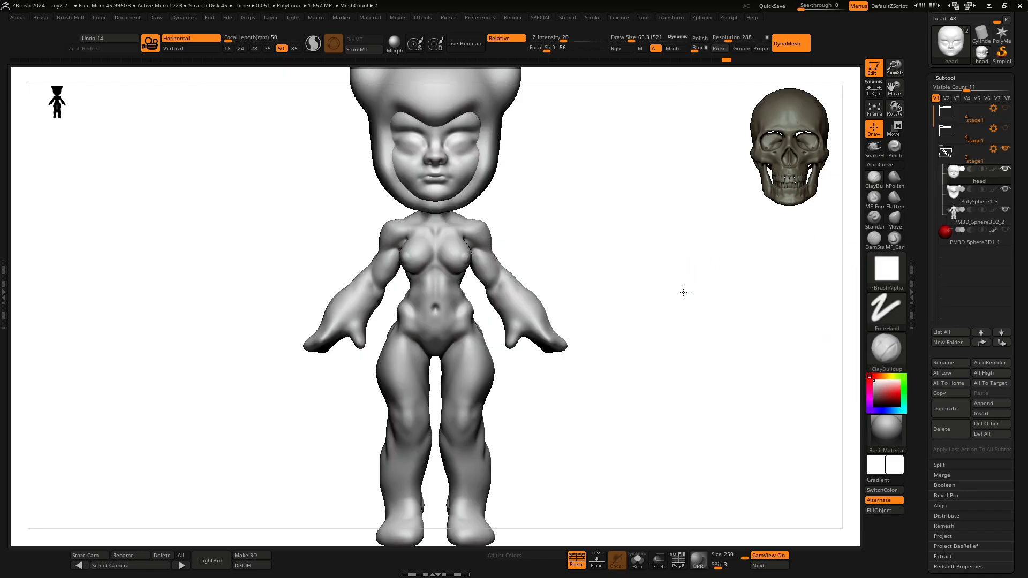
mouse_move(683, 292)
left_mouse_down()
mouse_move(627, 301)
mouse_move(677, 293)
left_mouse_up()
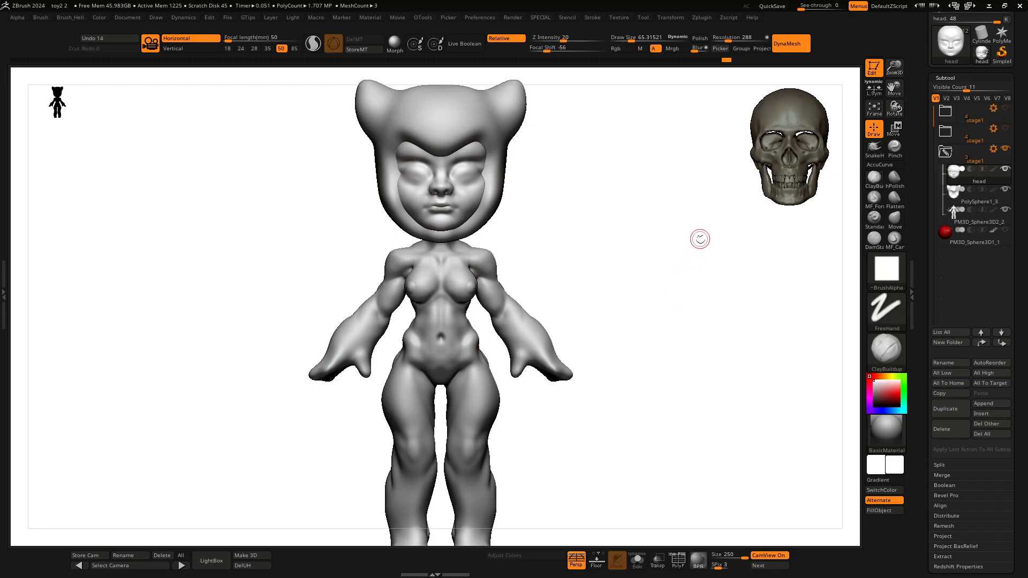
Save the project as toy2 2.ZPR in the toy2 folder, replacing the existing file.
key("ctrl")
key("ctrl+s")
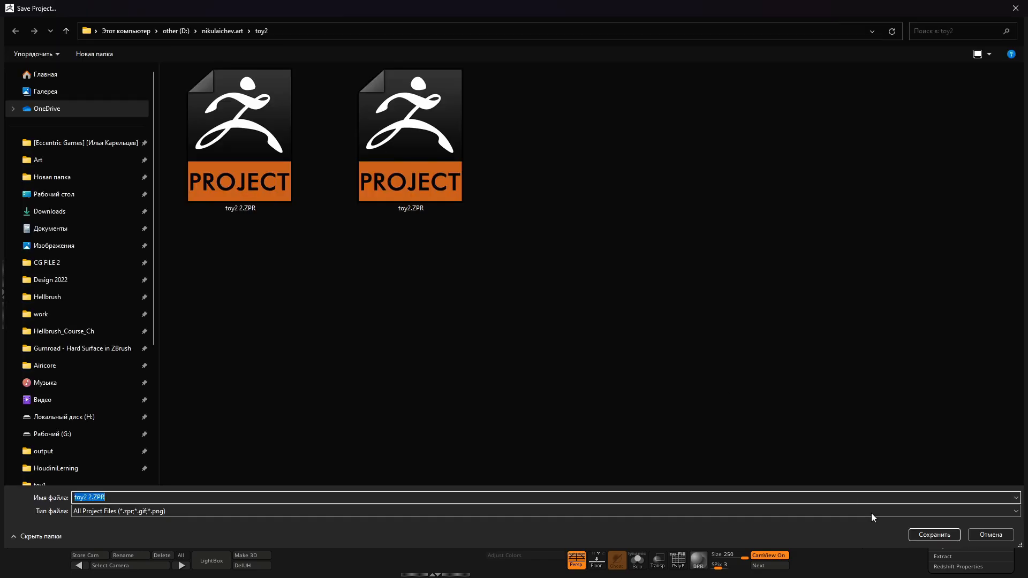
key("Return")
left_click(537, 282)
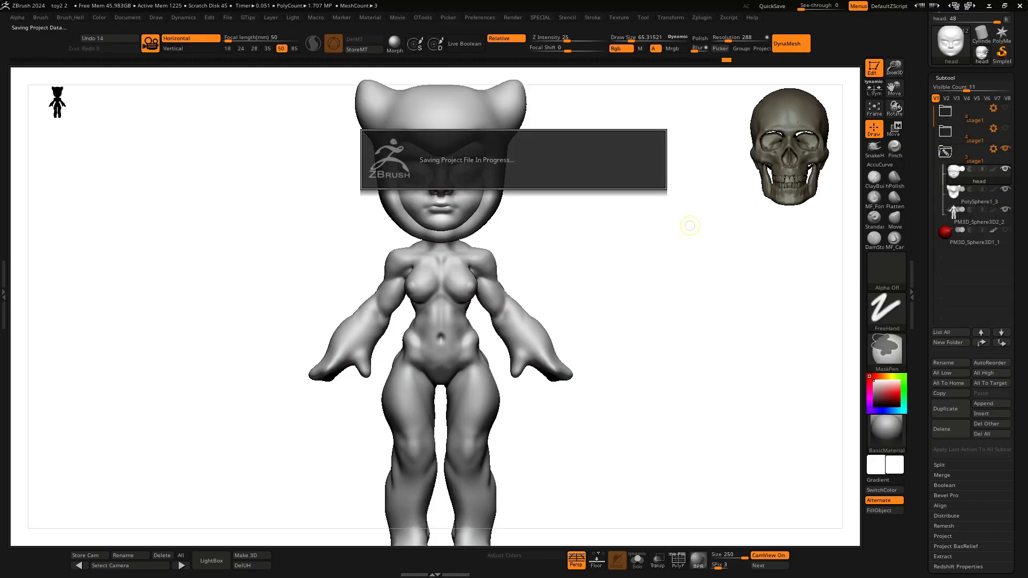